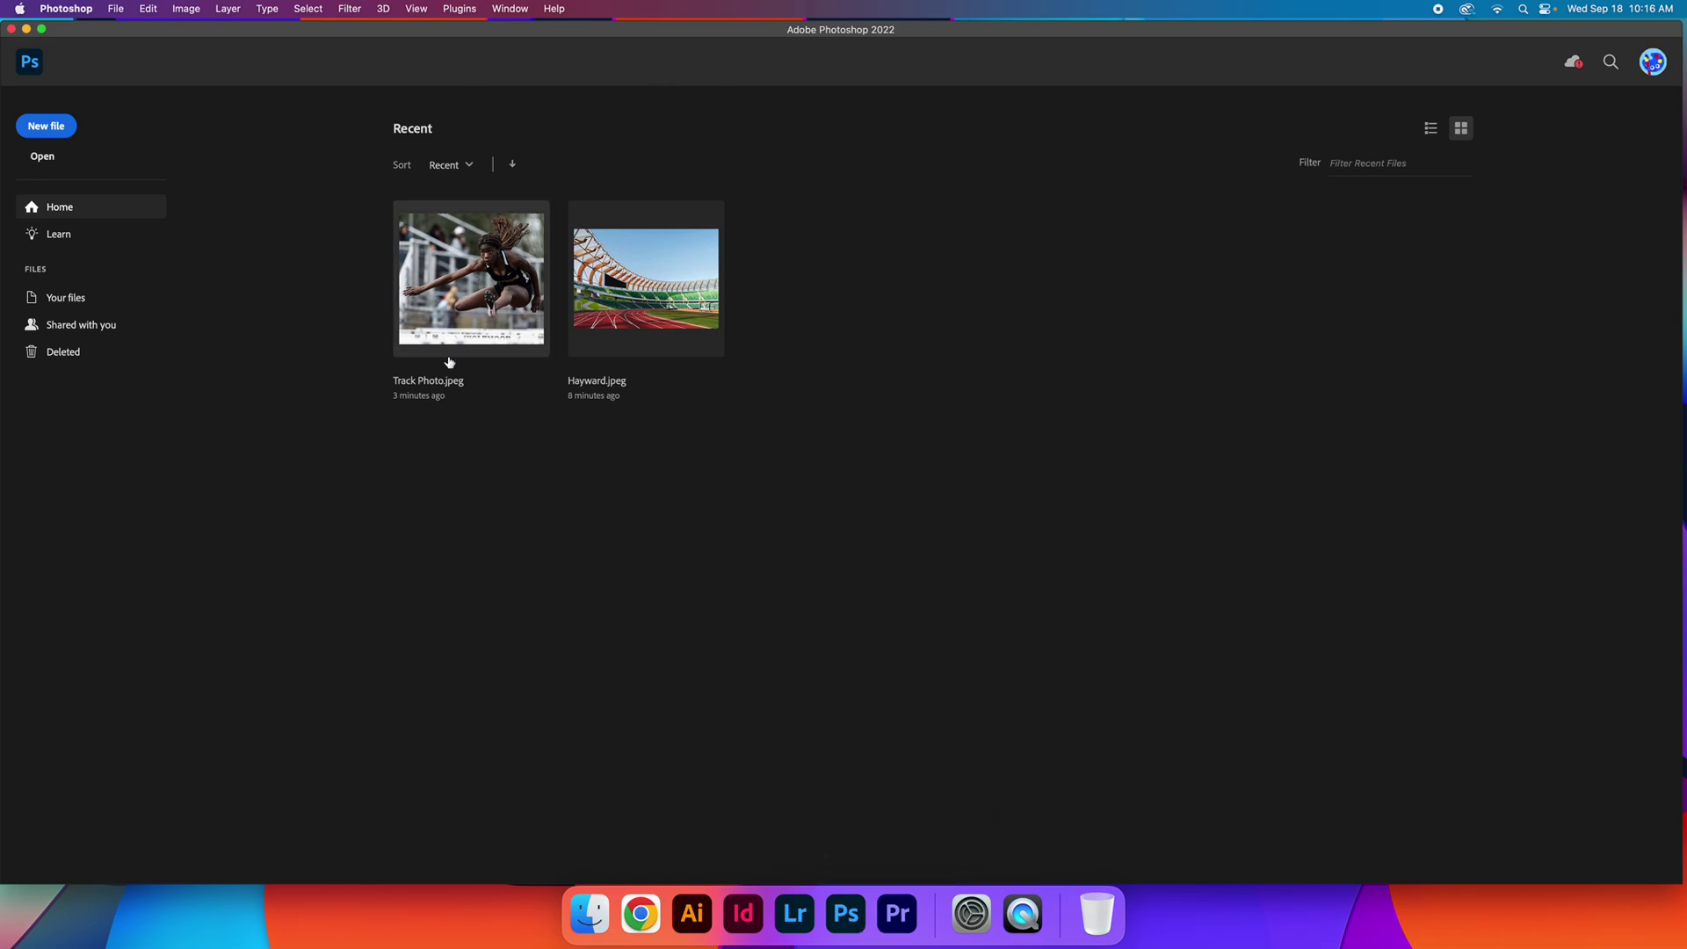
# Check which e-mail address the Adobe account page shows for the signed-in profile, and close the page.
pyautogui.click(1649, 60)
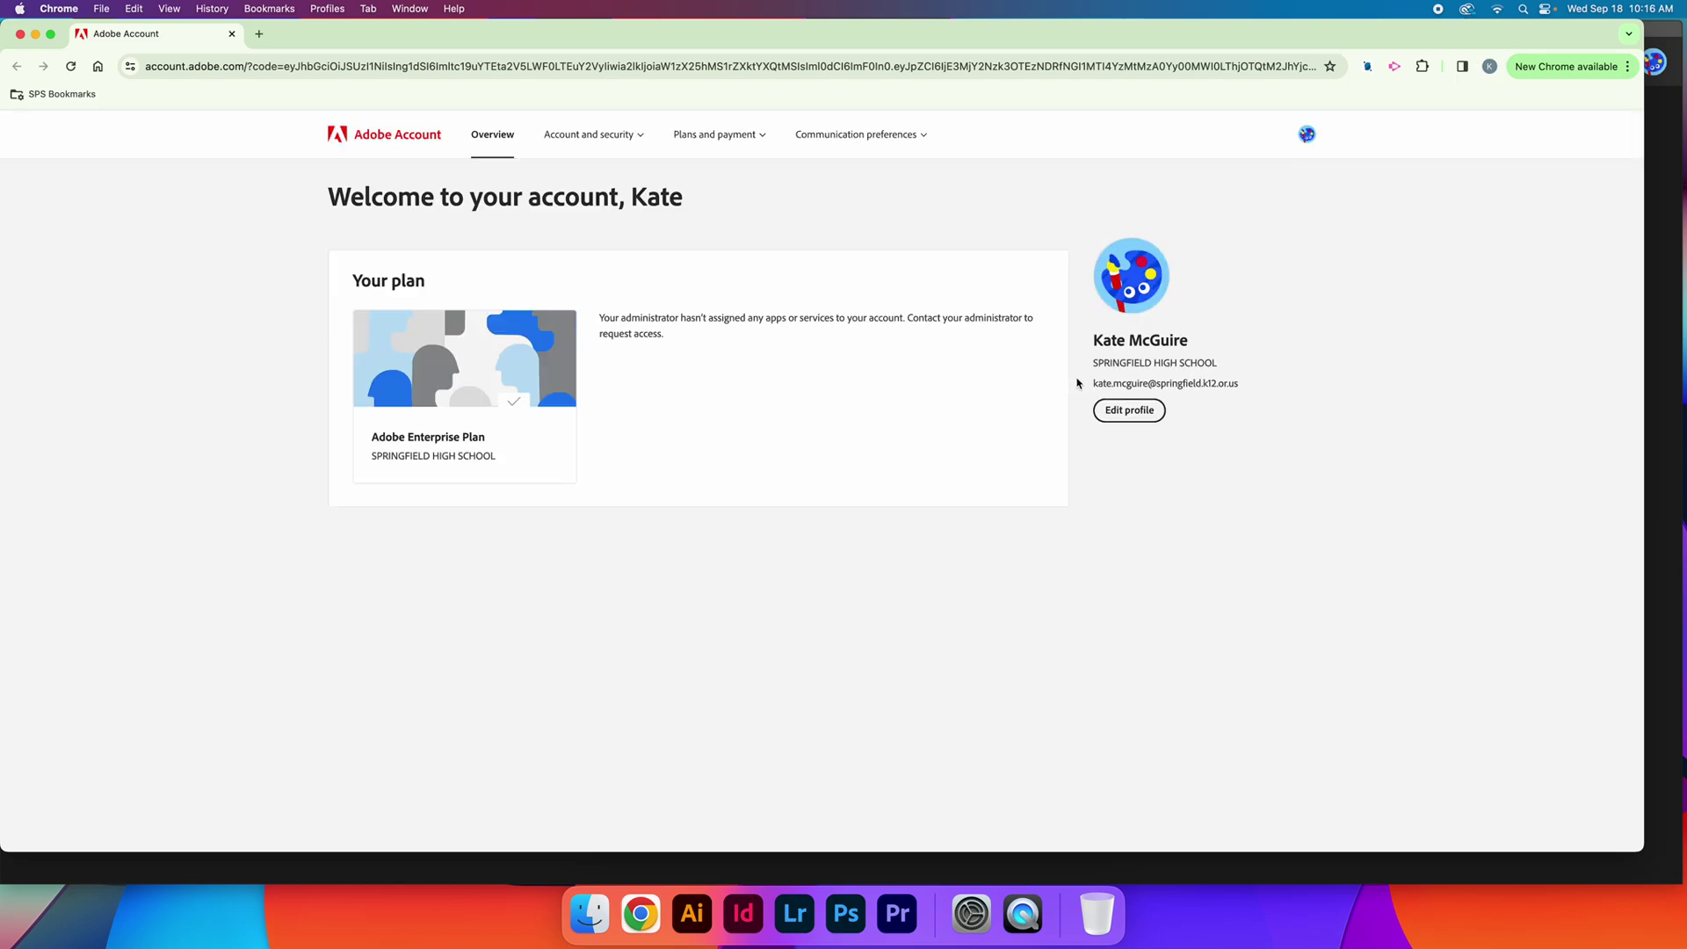
pyautogui.moveTo(1094, 382); pyautogui.dragTo(1248, 389)
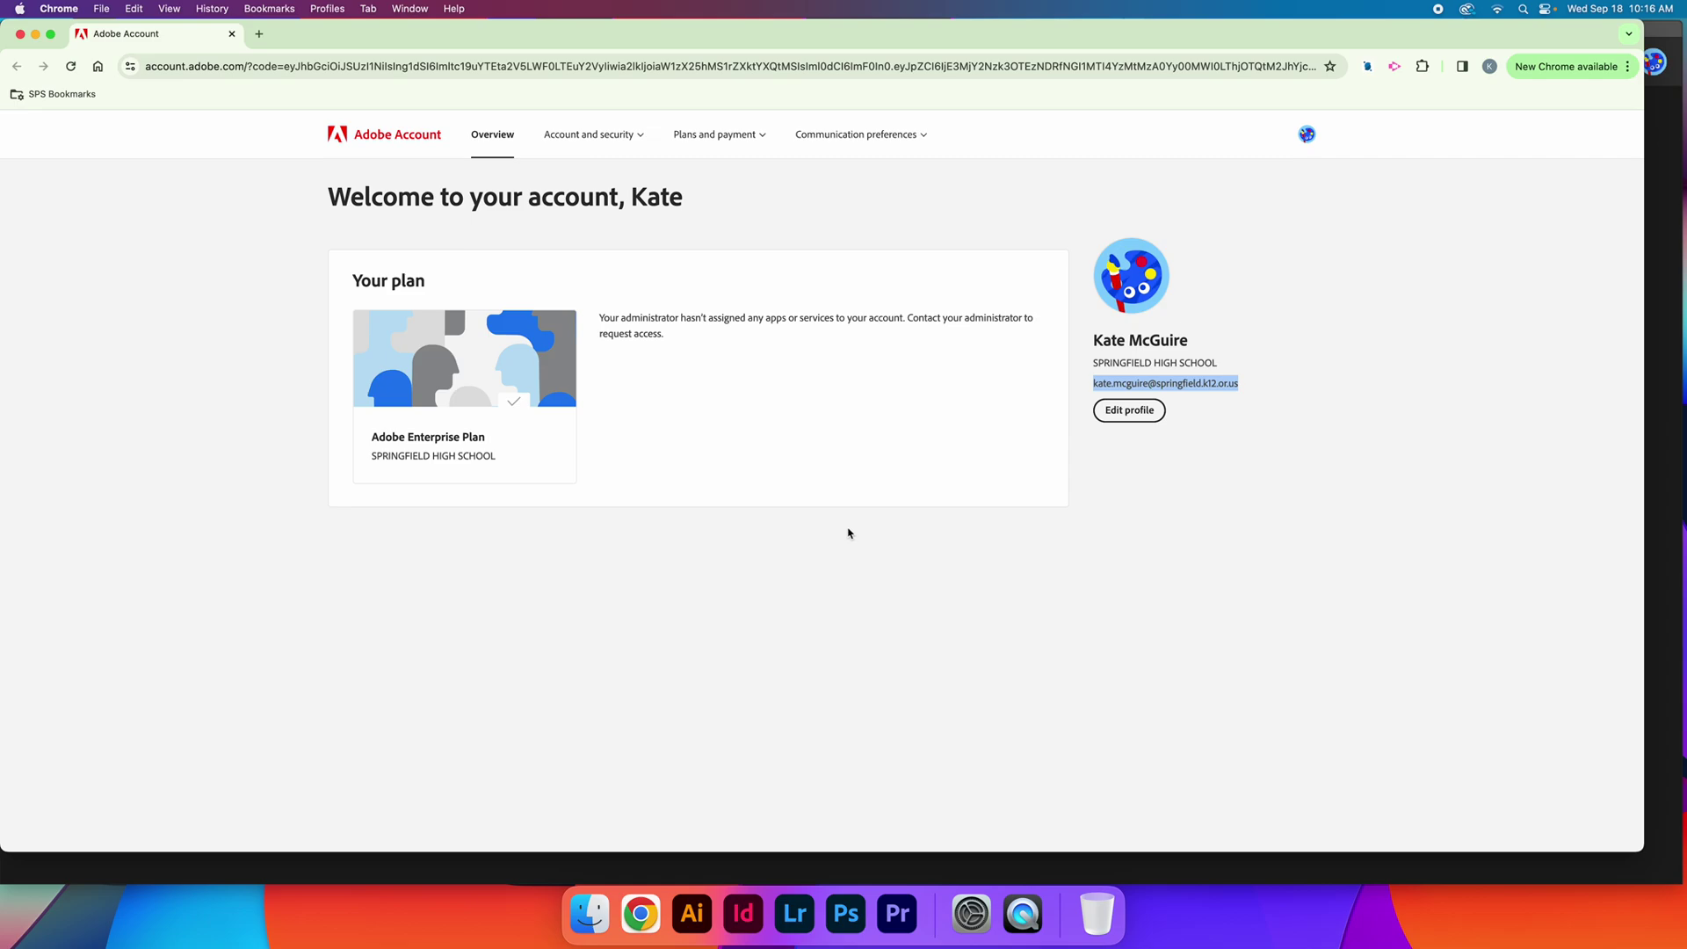
pyautogui.click(19, 34)
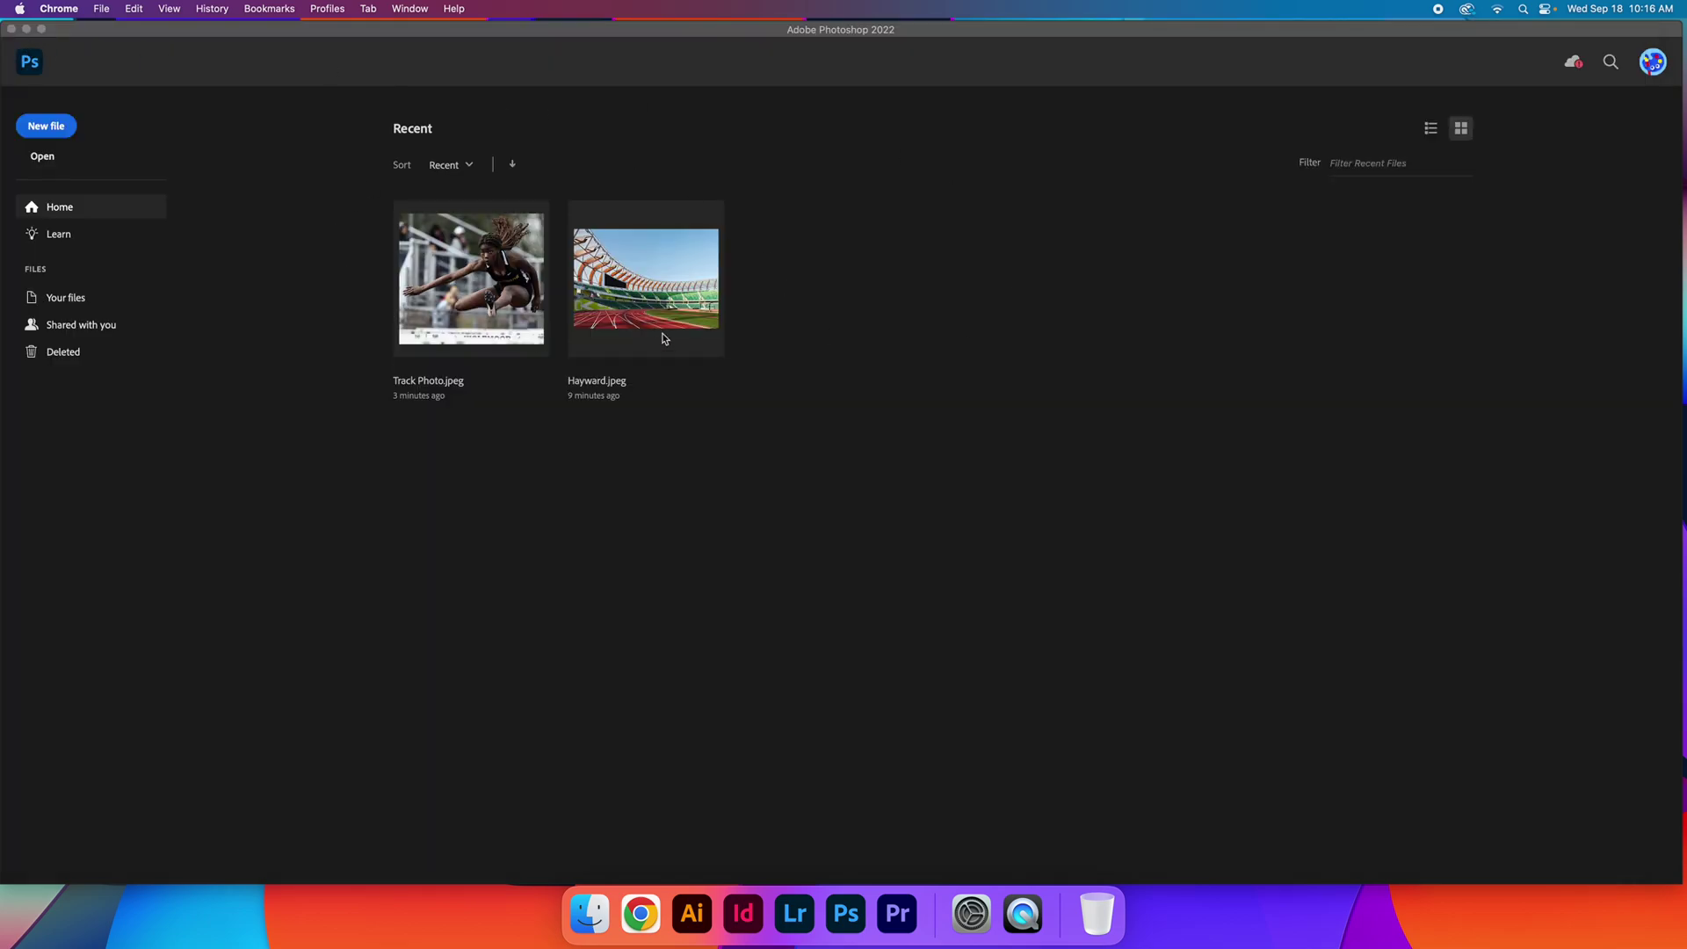
# Open Hayward.jpeg from the Downloads folder and activate the Move tool.
pyautogui.click(35, 128)
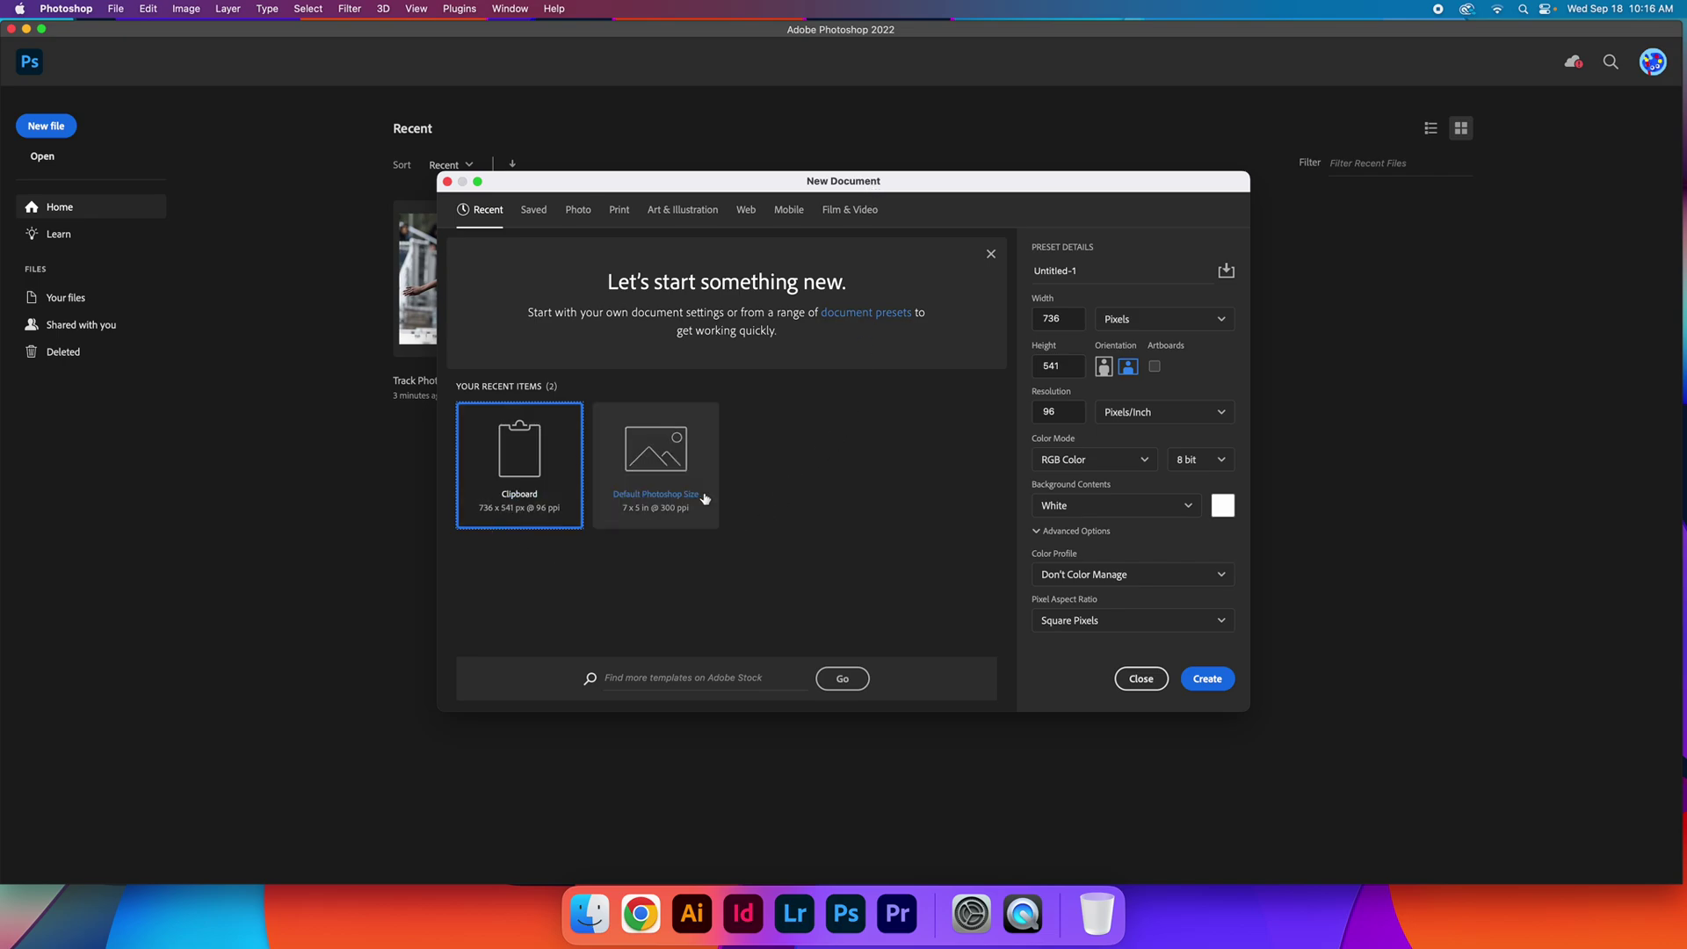
pyautogui.click(1140, 676)
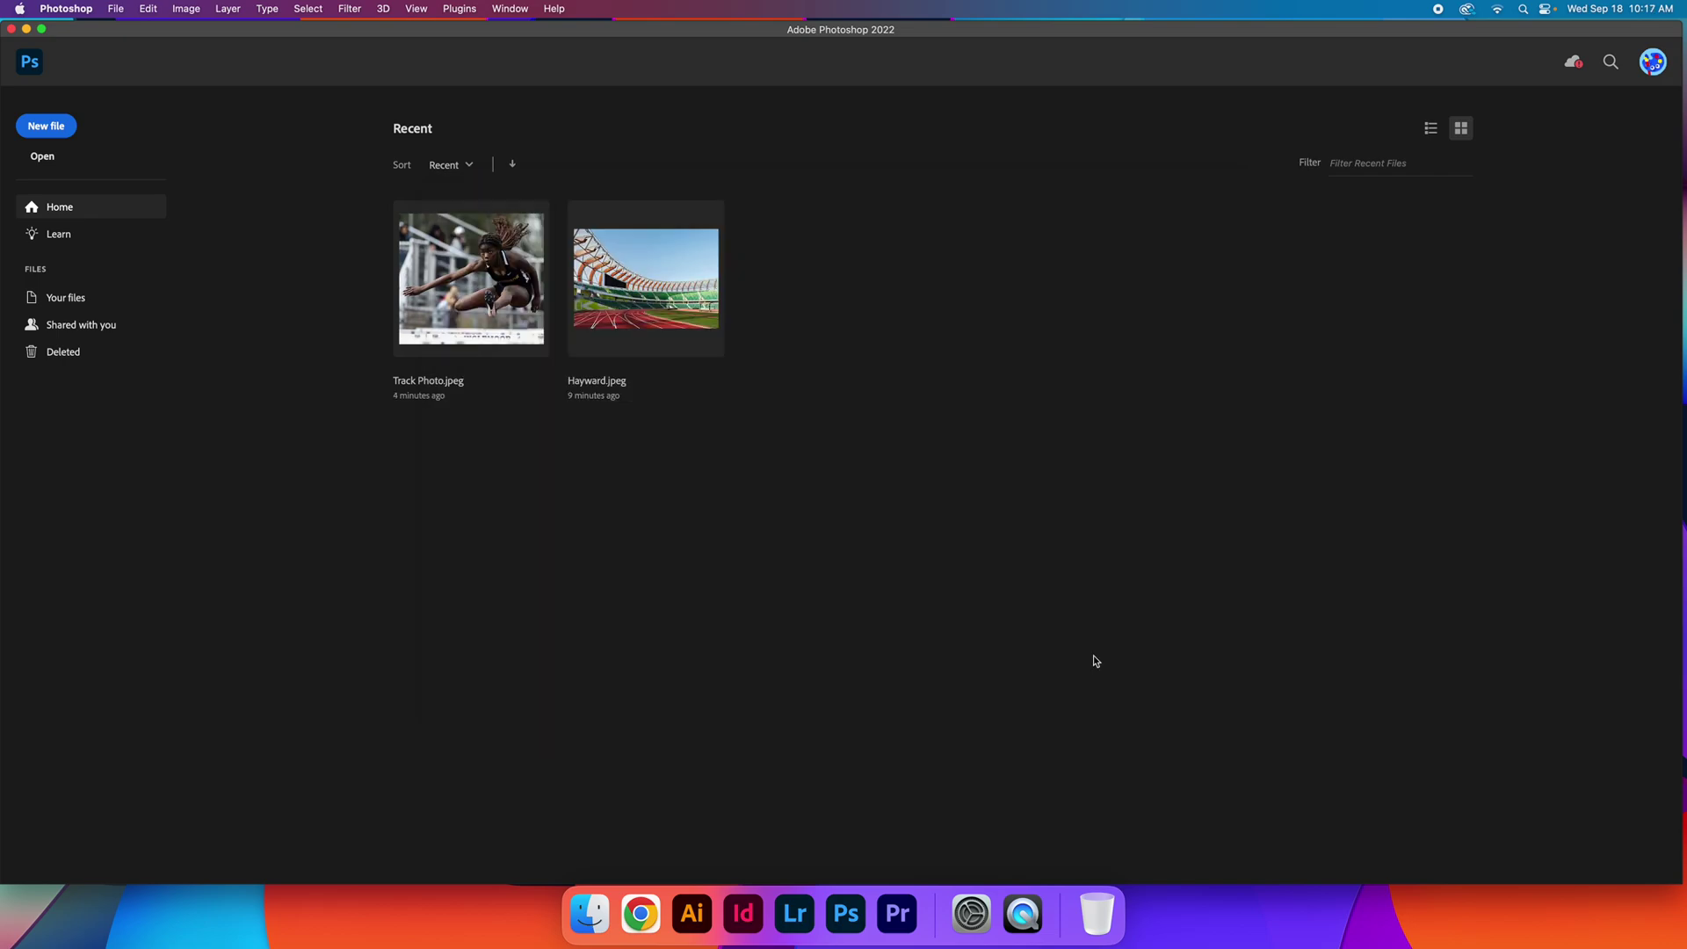
pyautogui.click(116, 8)
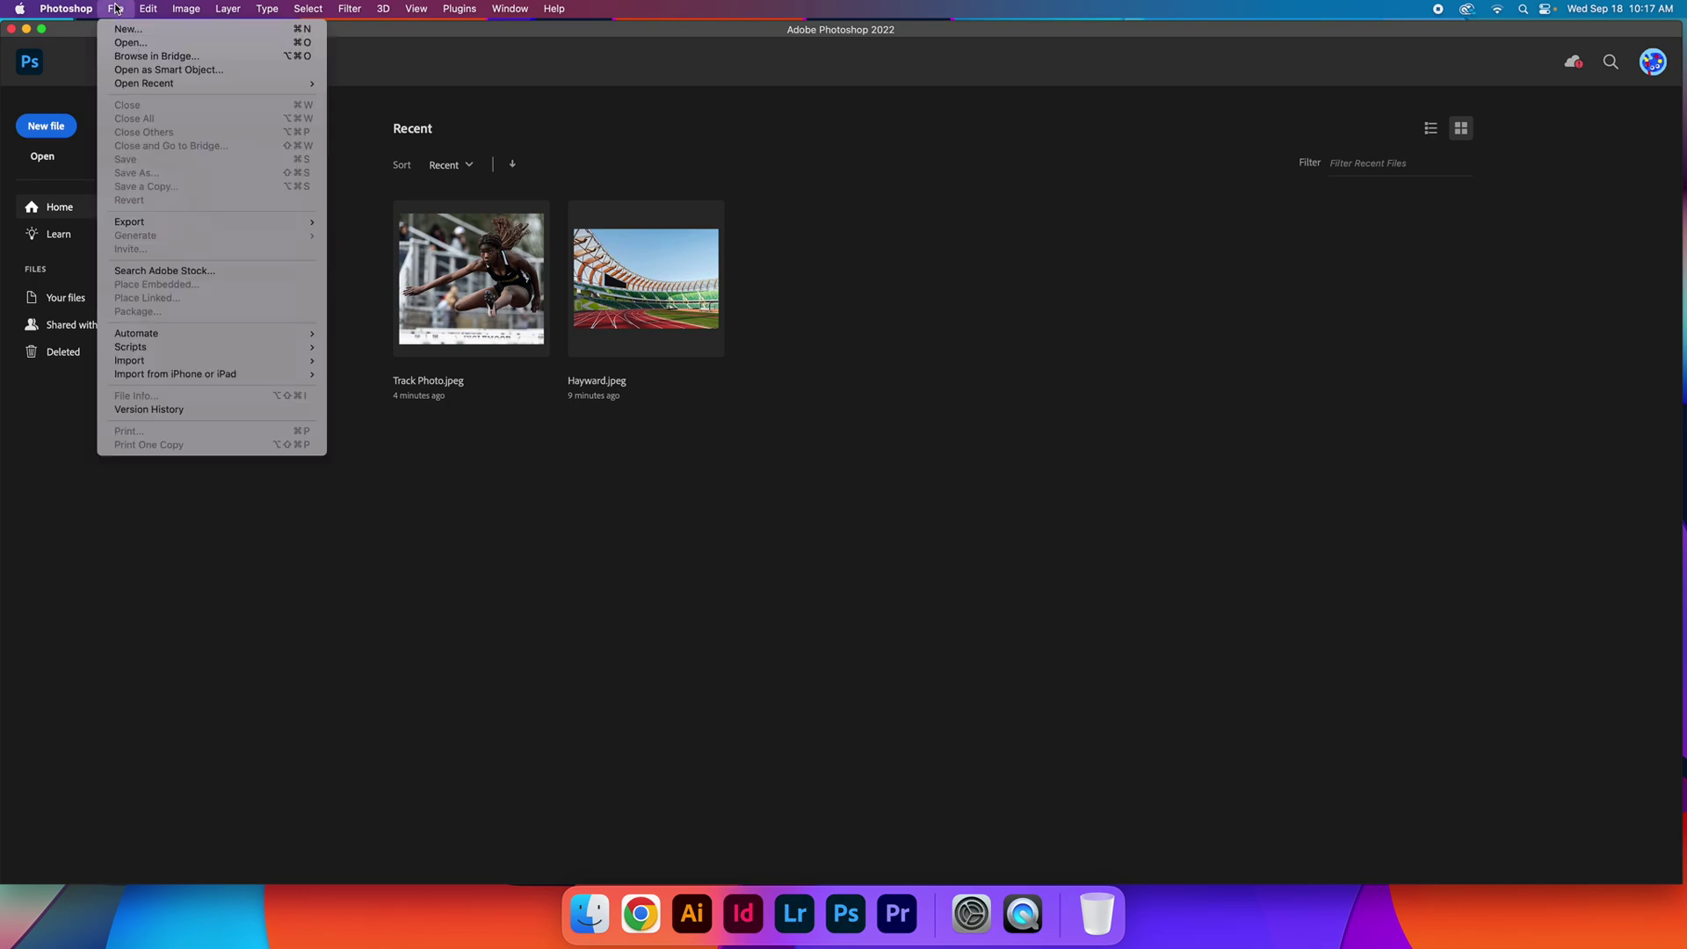
pyautogui.click(297, 44)
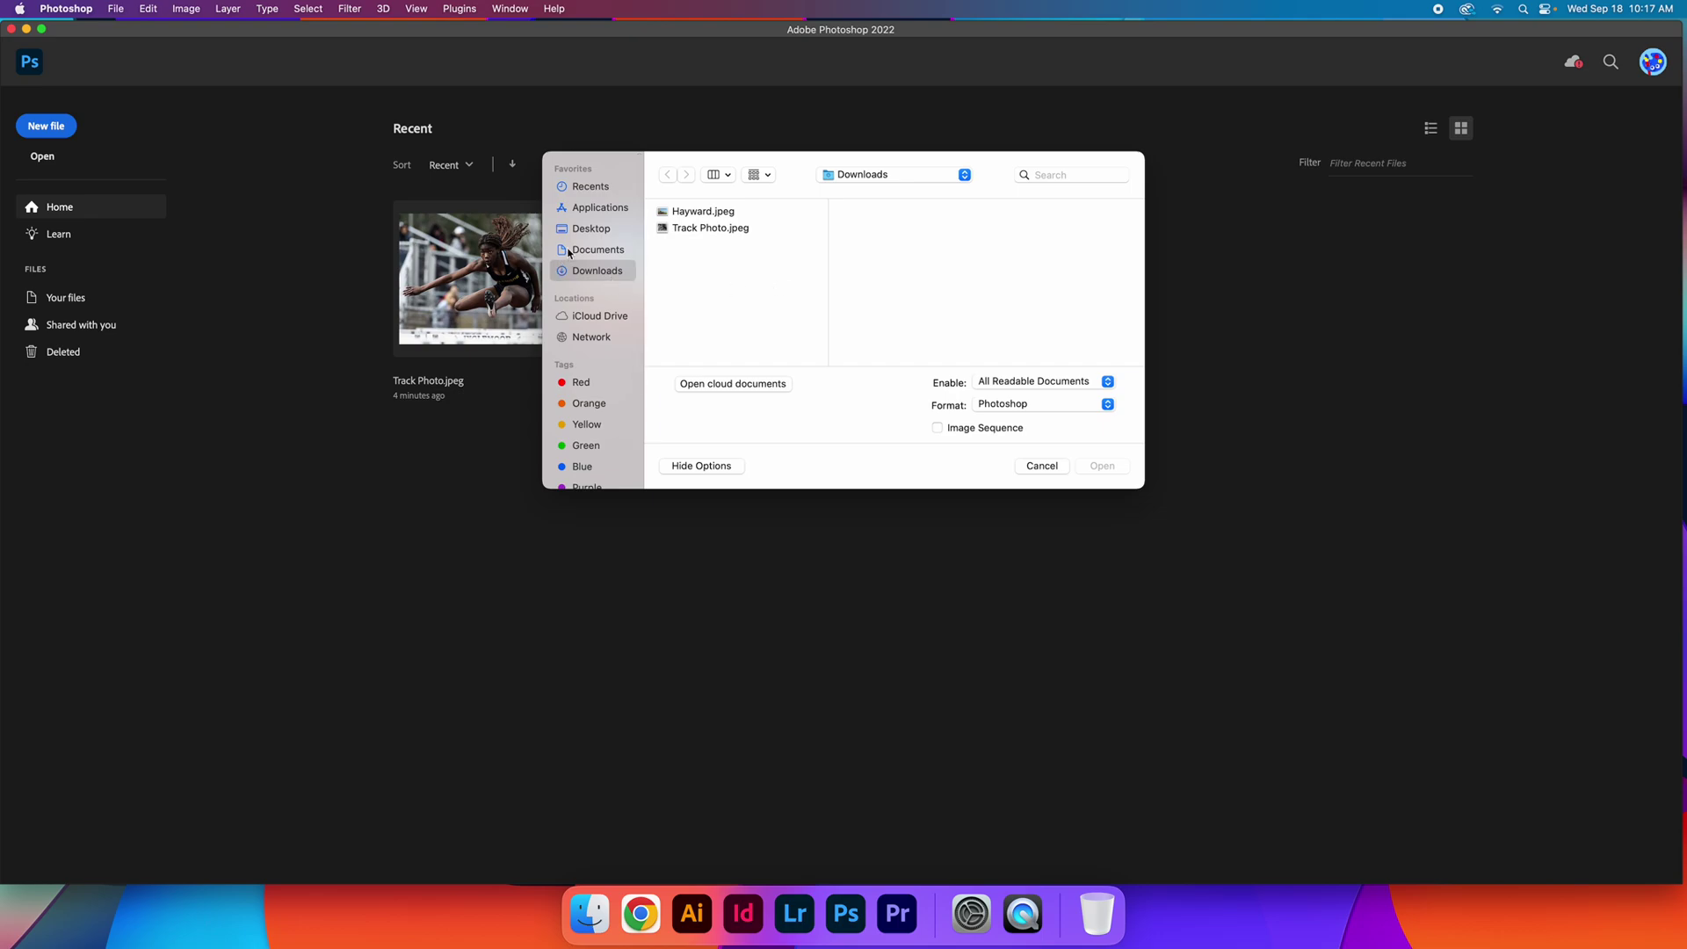
pyautogui.click(603, 254)
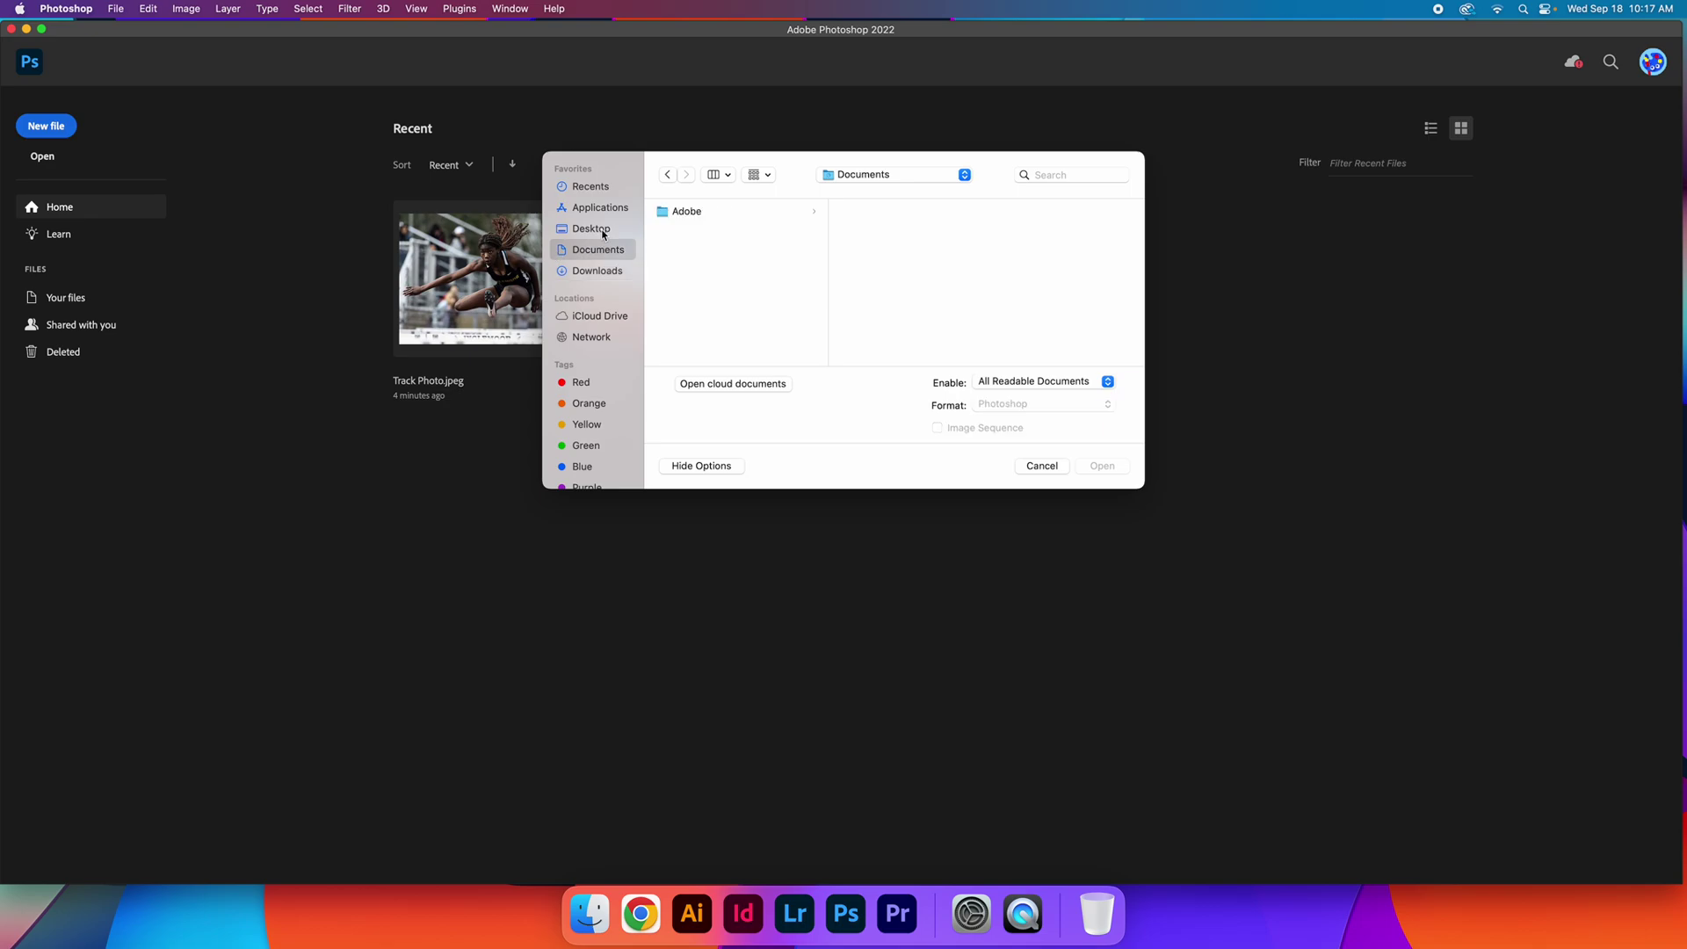
pyautogui.click(604, 232)
pyautogui.click(604, 274)
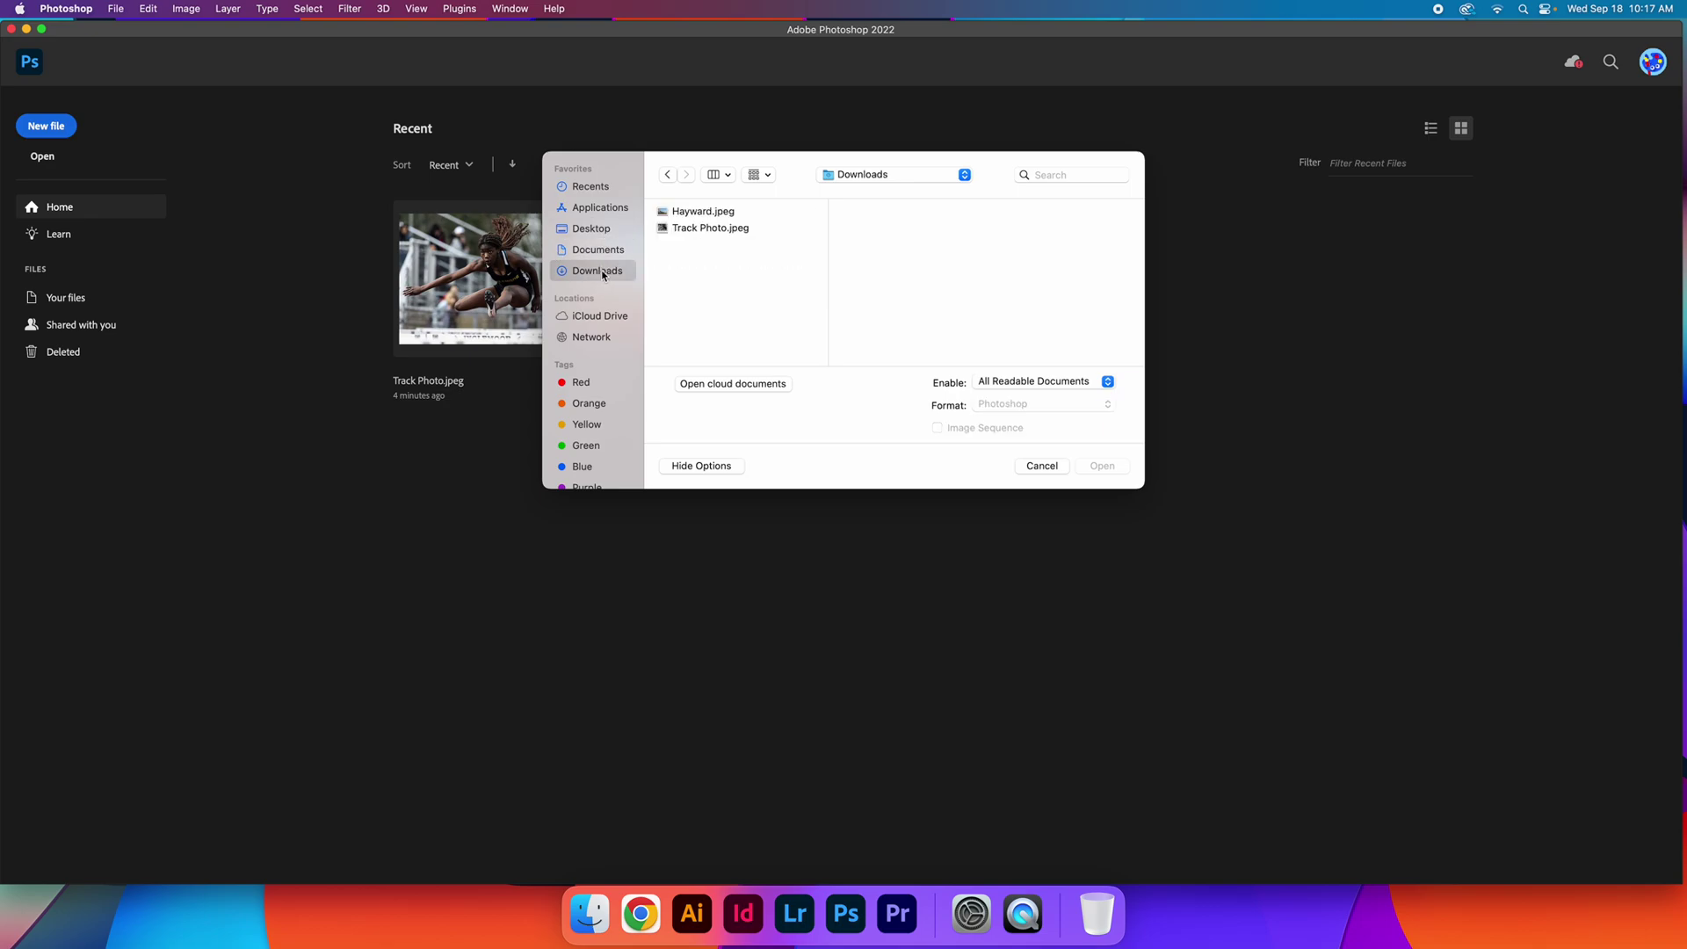
pyautogui.click(726, 230)
pyautogui.click(724, 214)
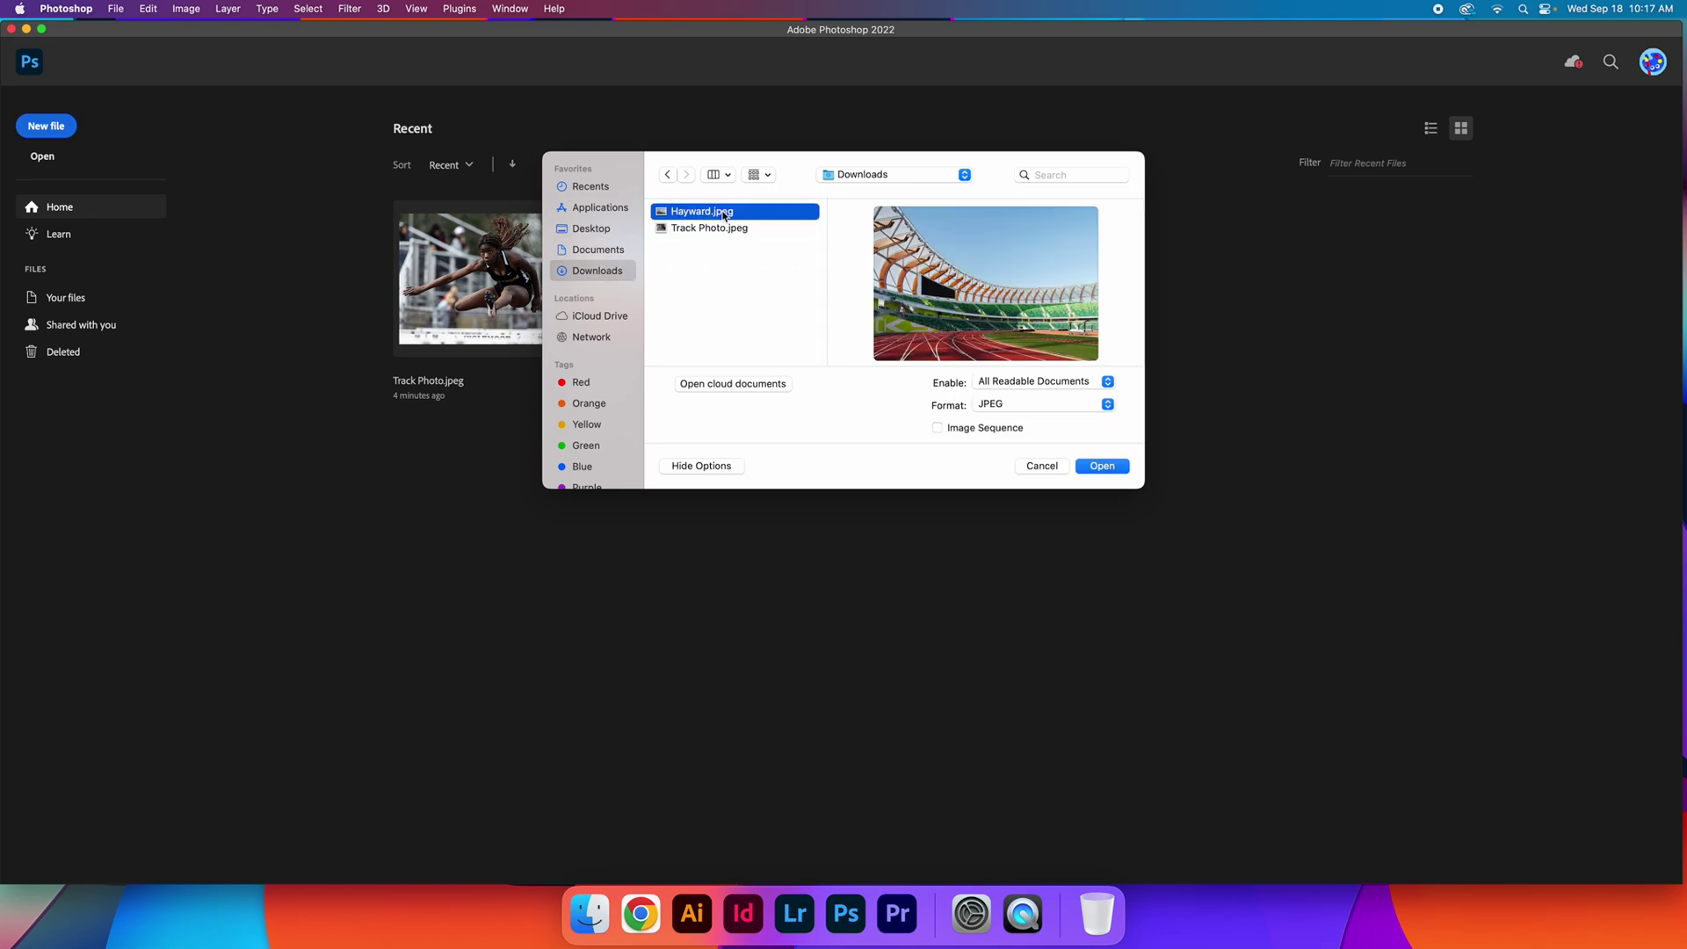
pyautogui.click(1115, 472)
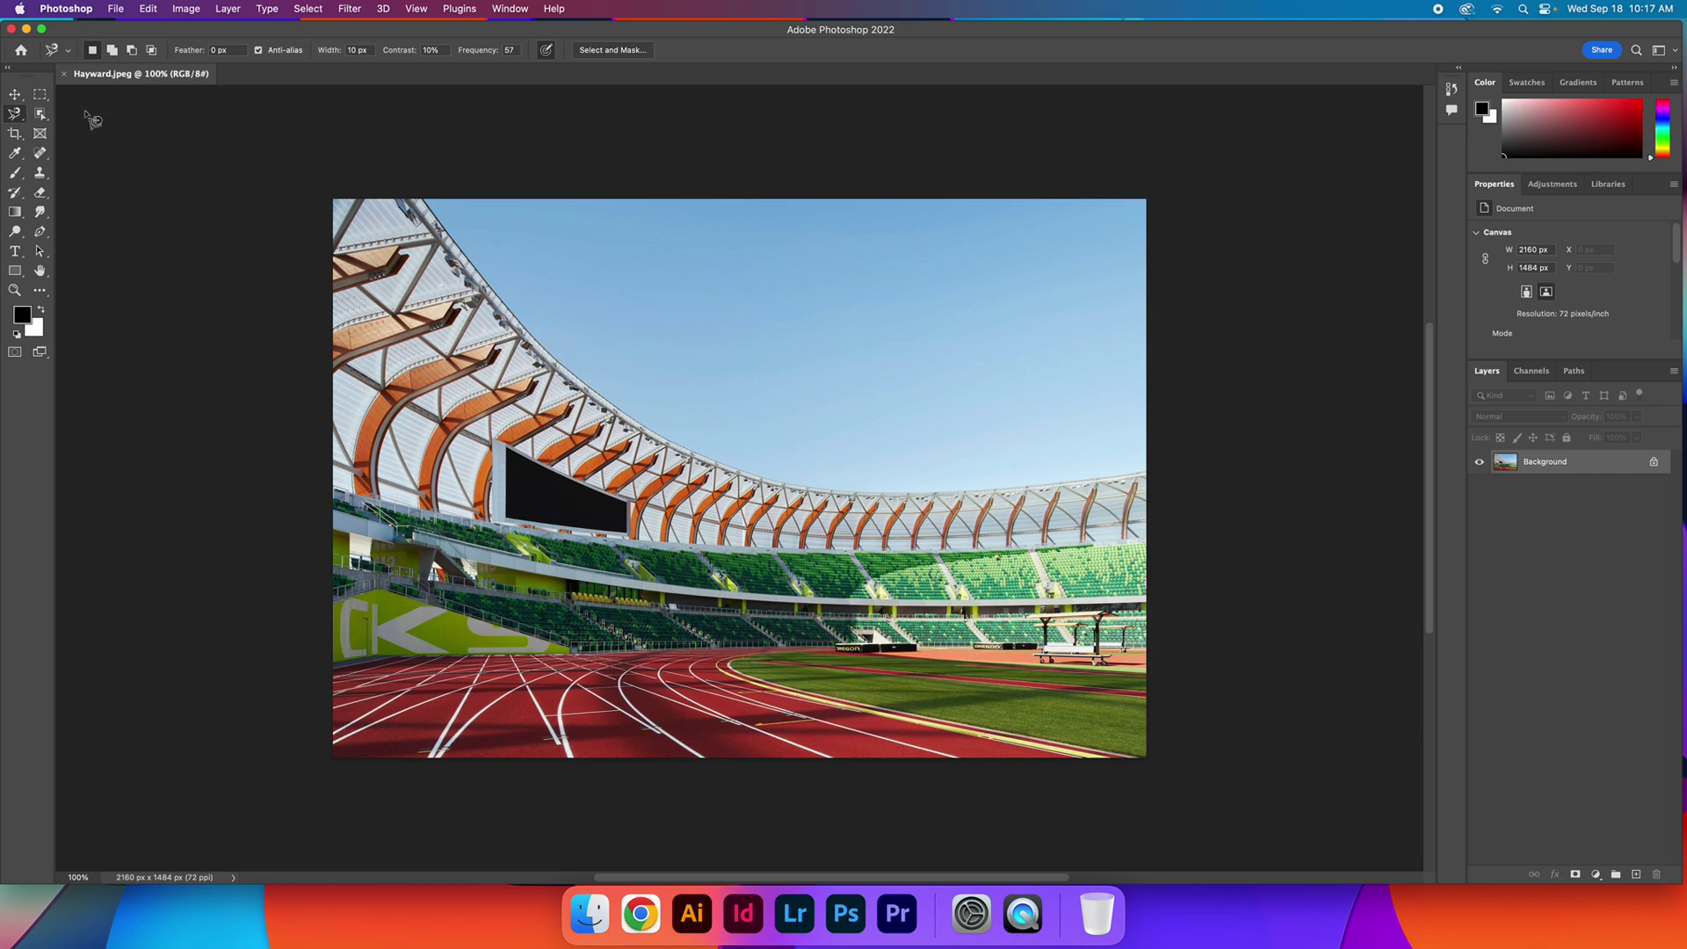
pyautogui.click(15, 94)
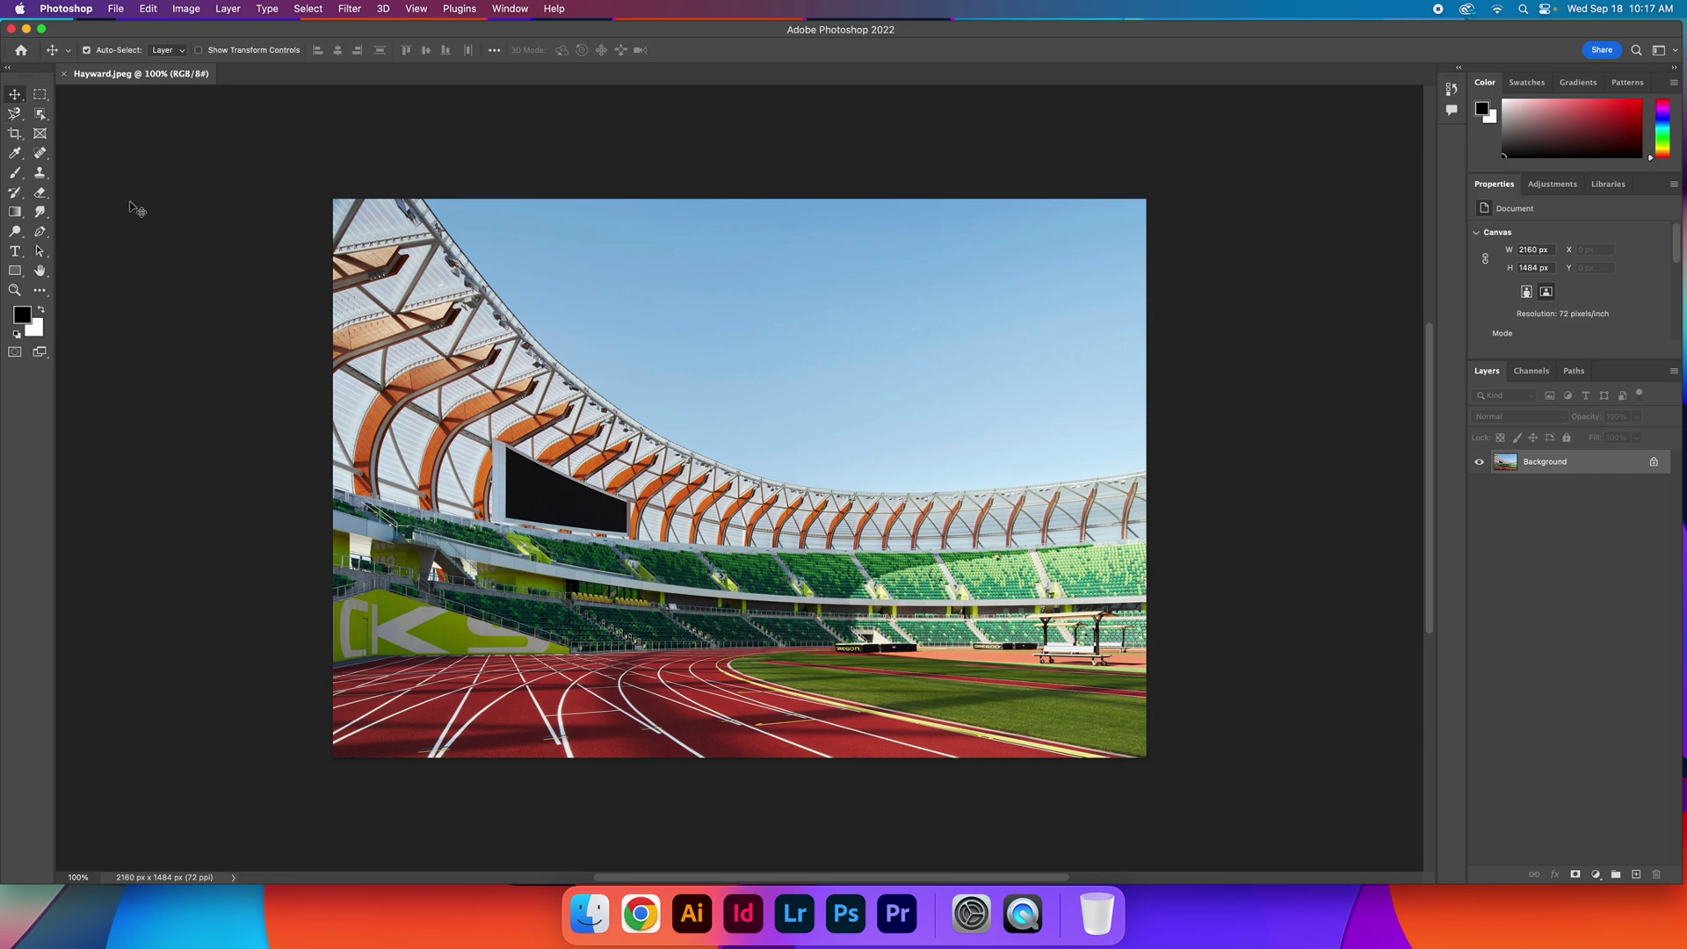
# Switch to System Settings, check the mouse's secondary click options, and close the settings.
pyautogui.click(973, 913)
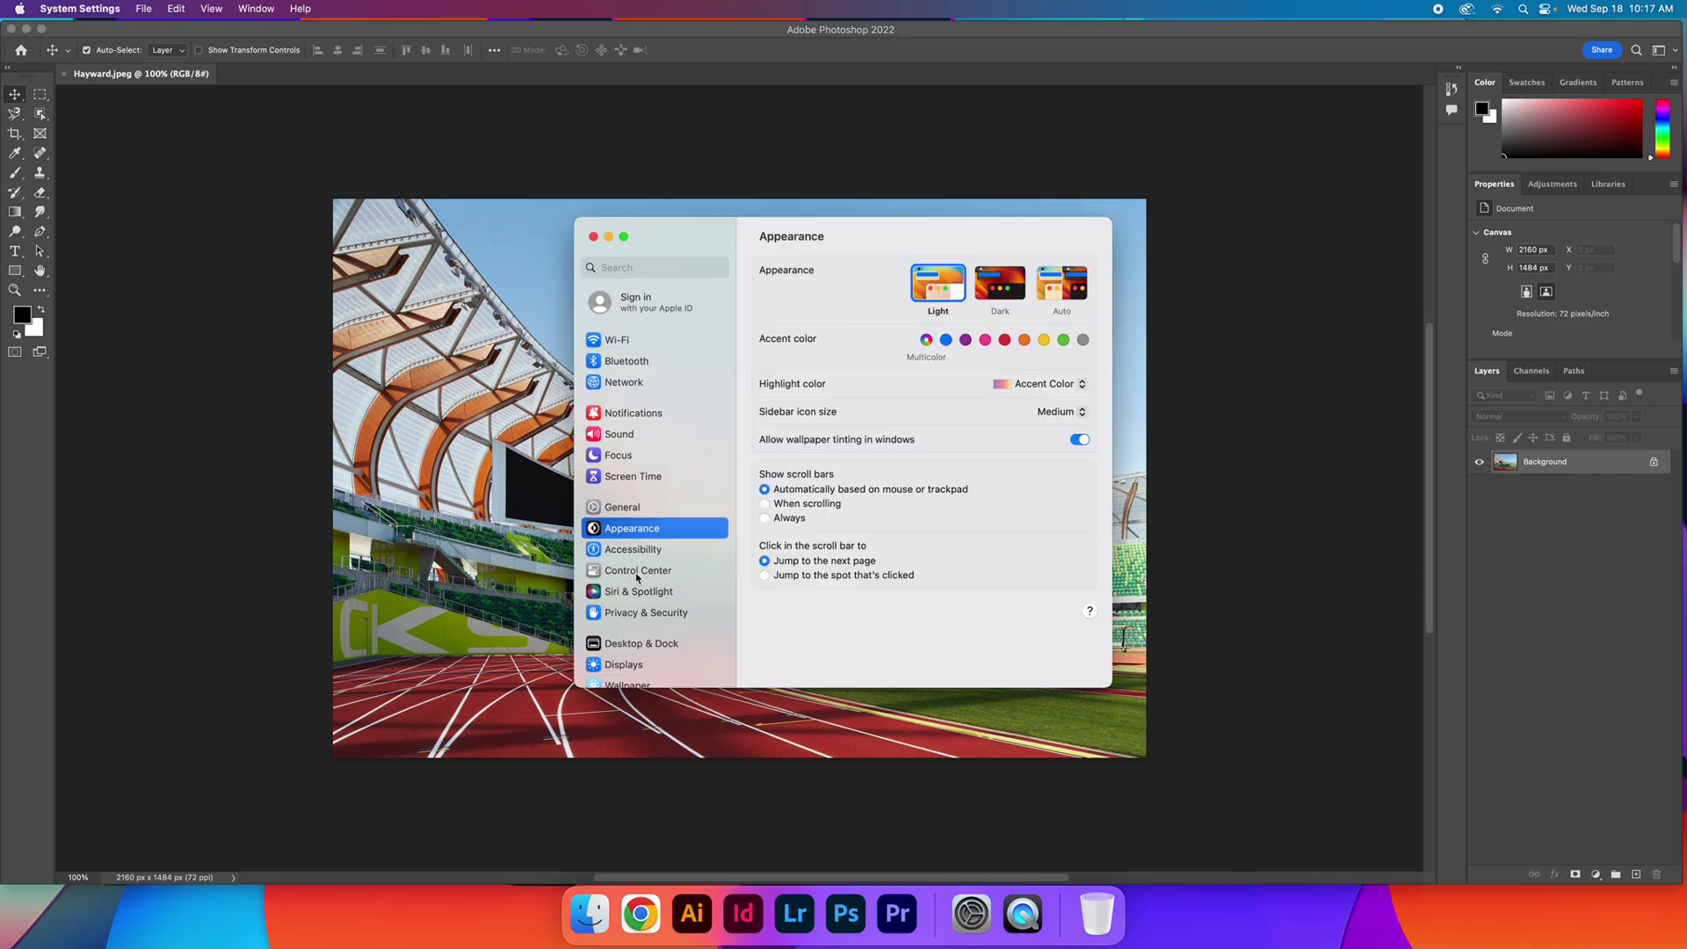
pyautogui.scroll(-10, 640, 575)
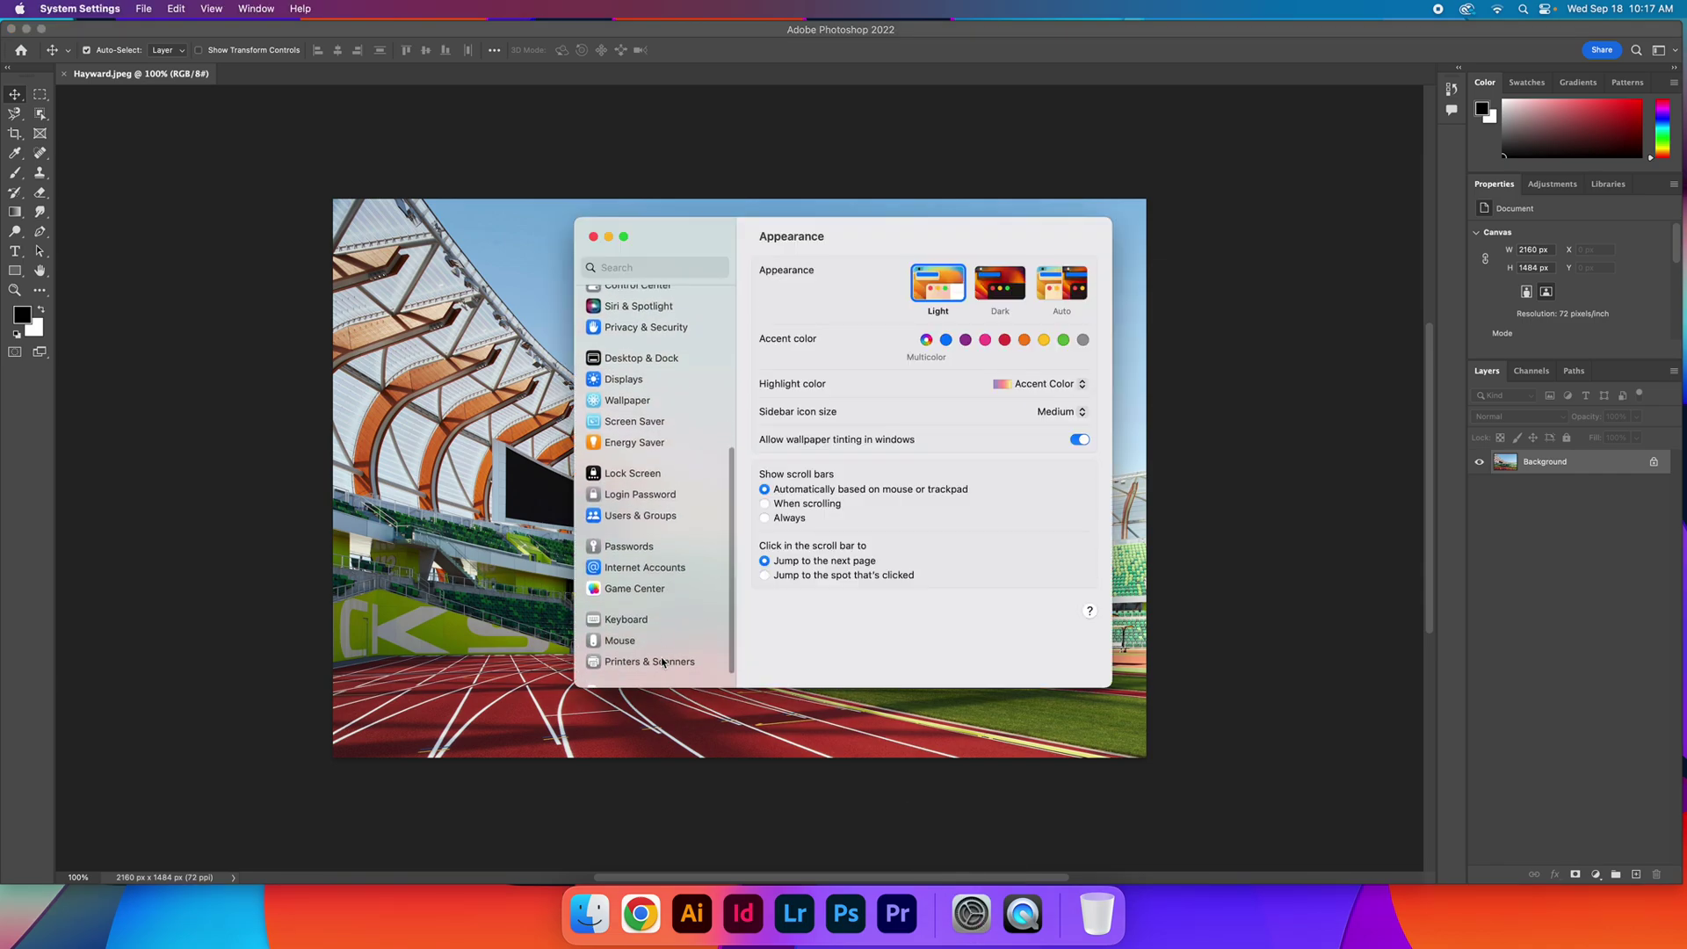
pyautogui.click(639, 637)
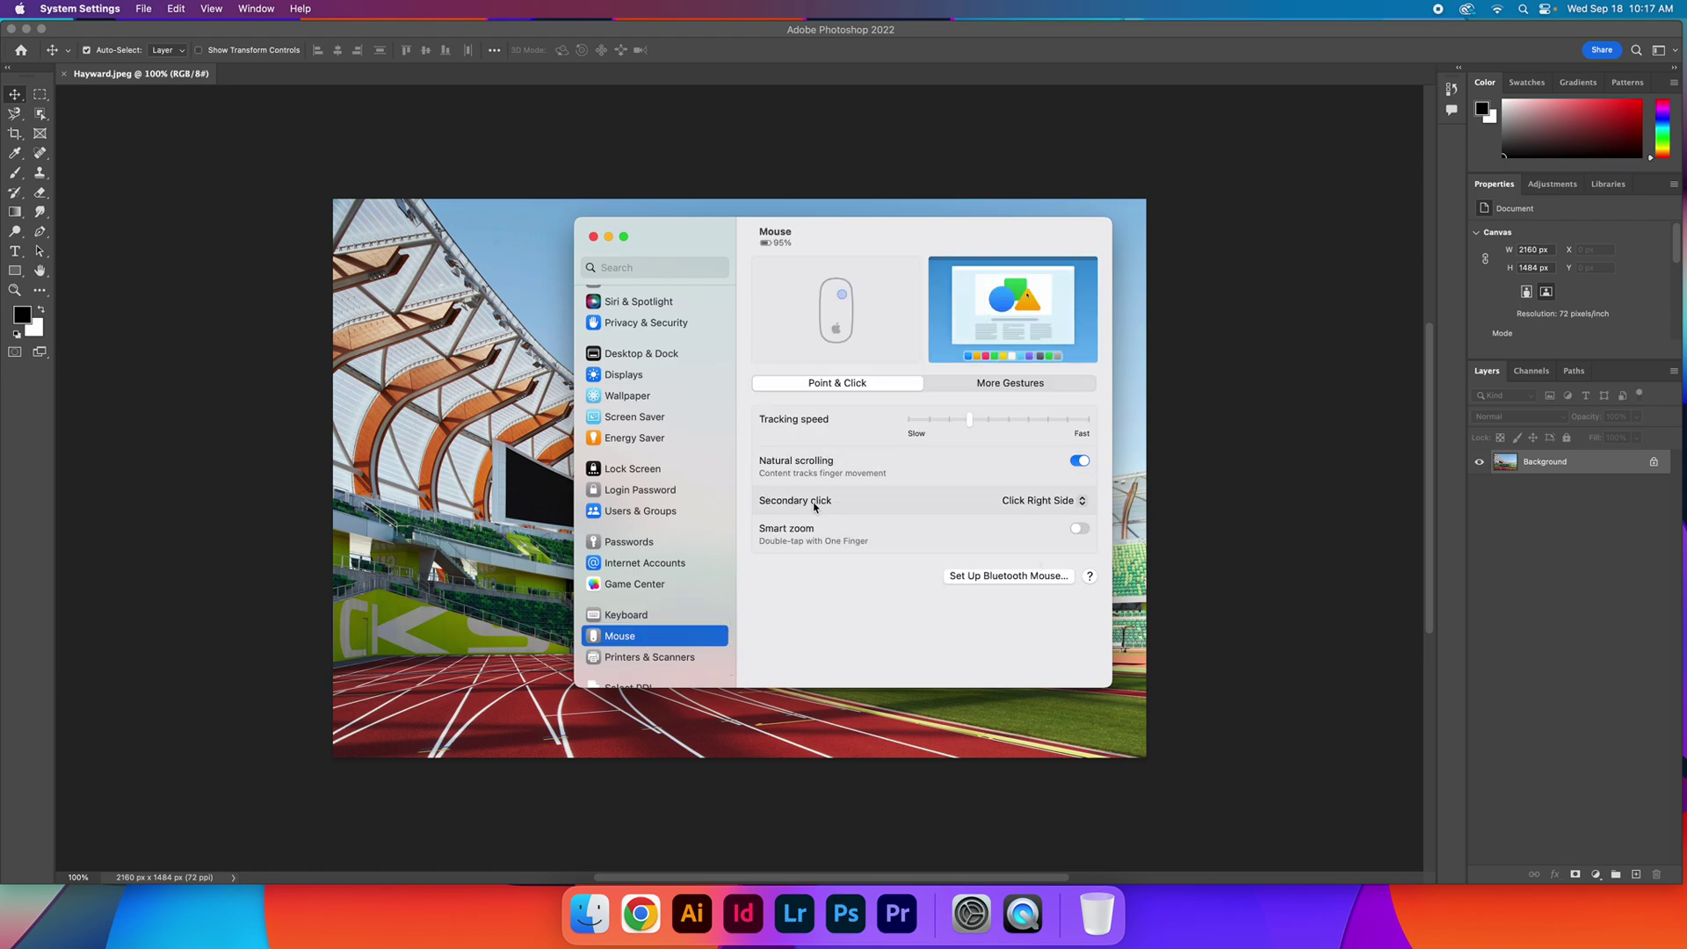
pyautogui.click(1070, 502)
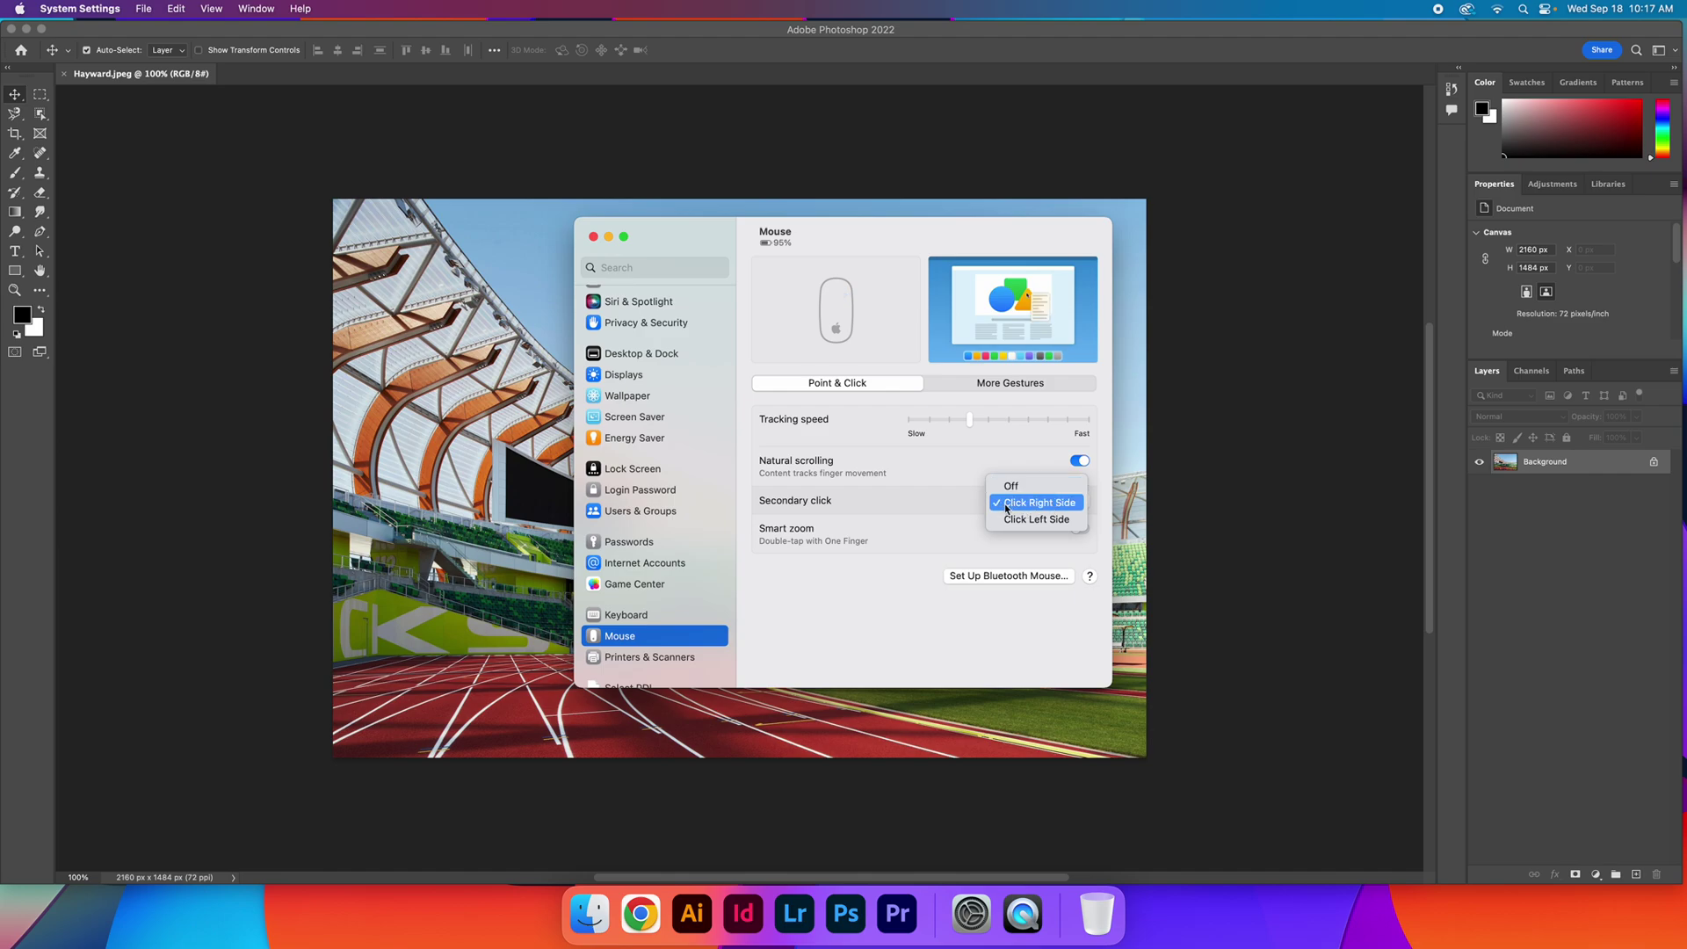
pyautogui.click(940, 509)
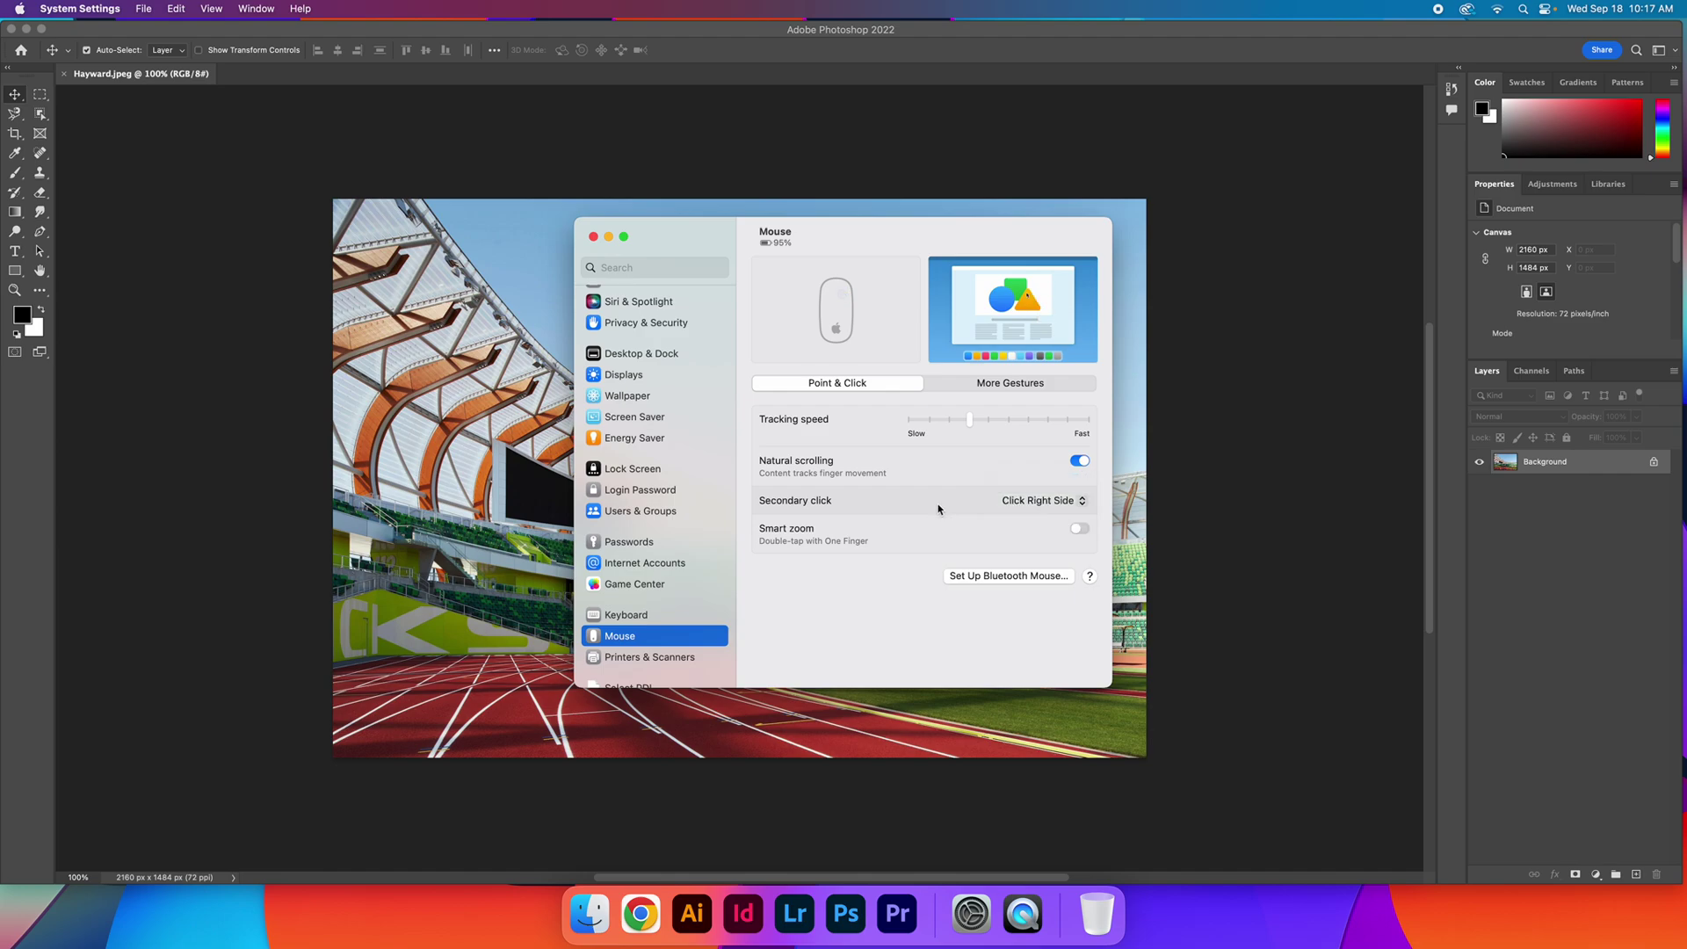
pyautogui.click(595, 237)
# Set the Brush tool's size to 25 px and its tip angle to 2°, and return to the Move tool.
pyautogui.click(14, 174)
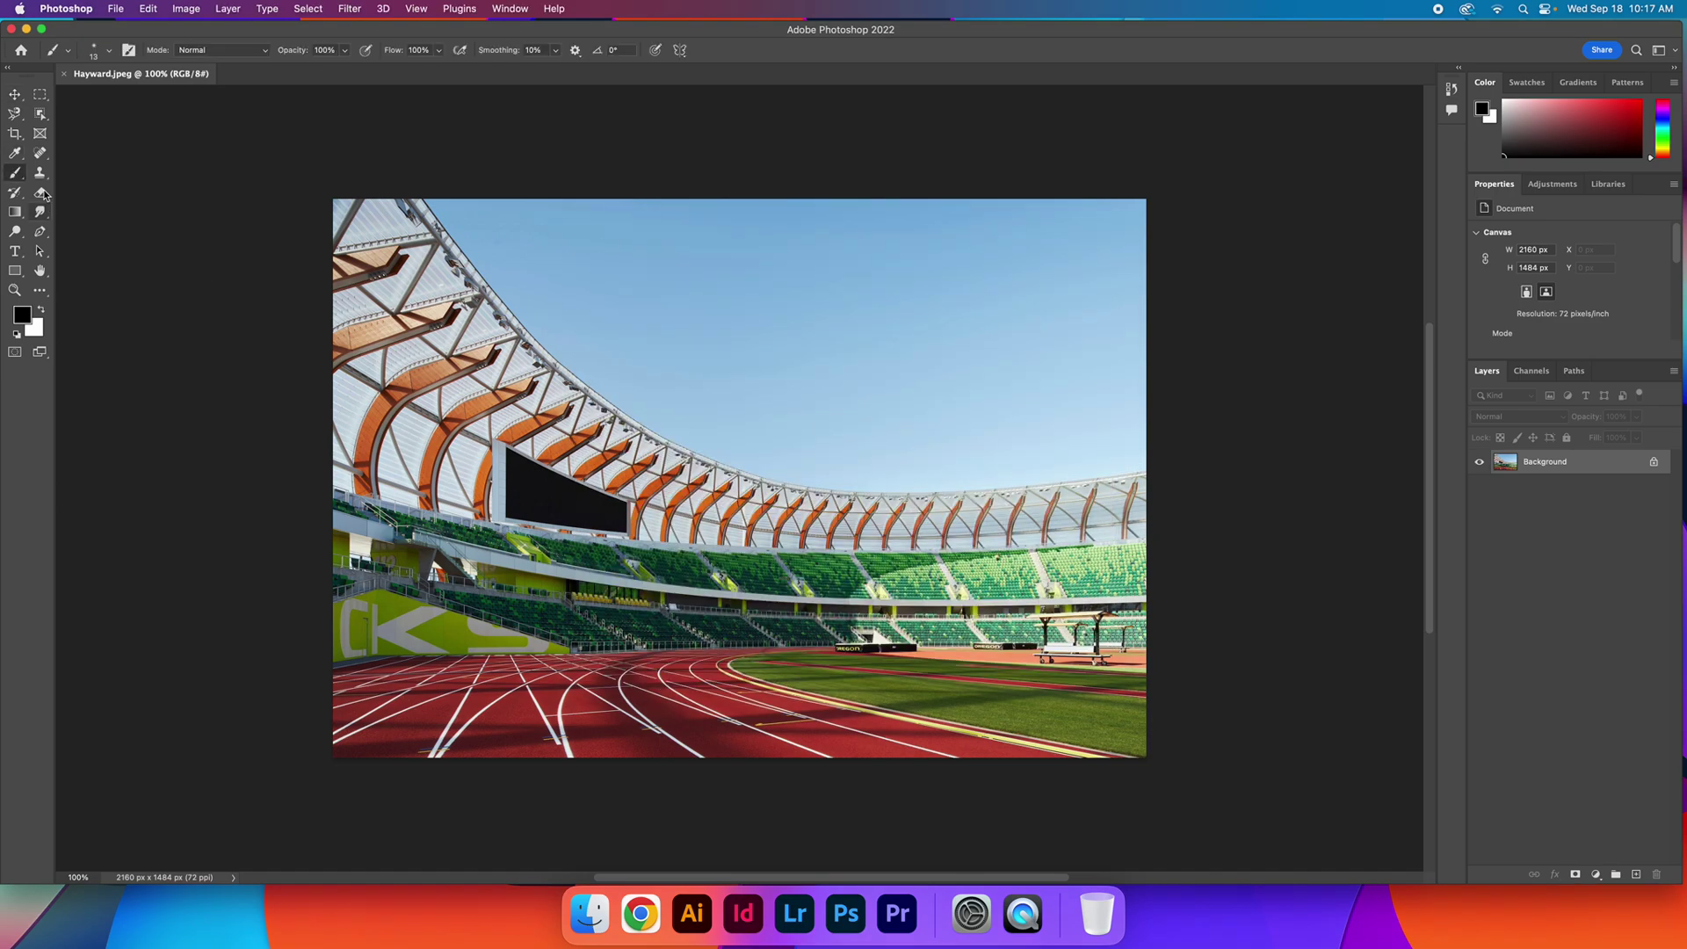
pyautogui.rightClick(664, 296)
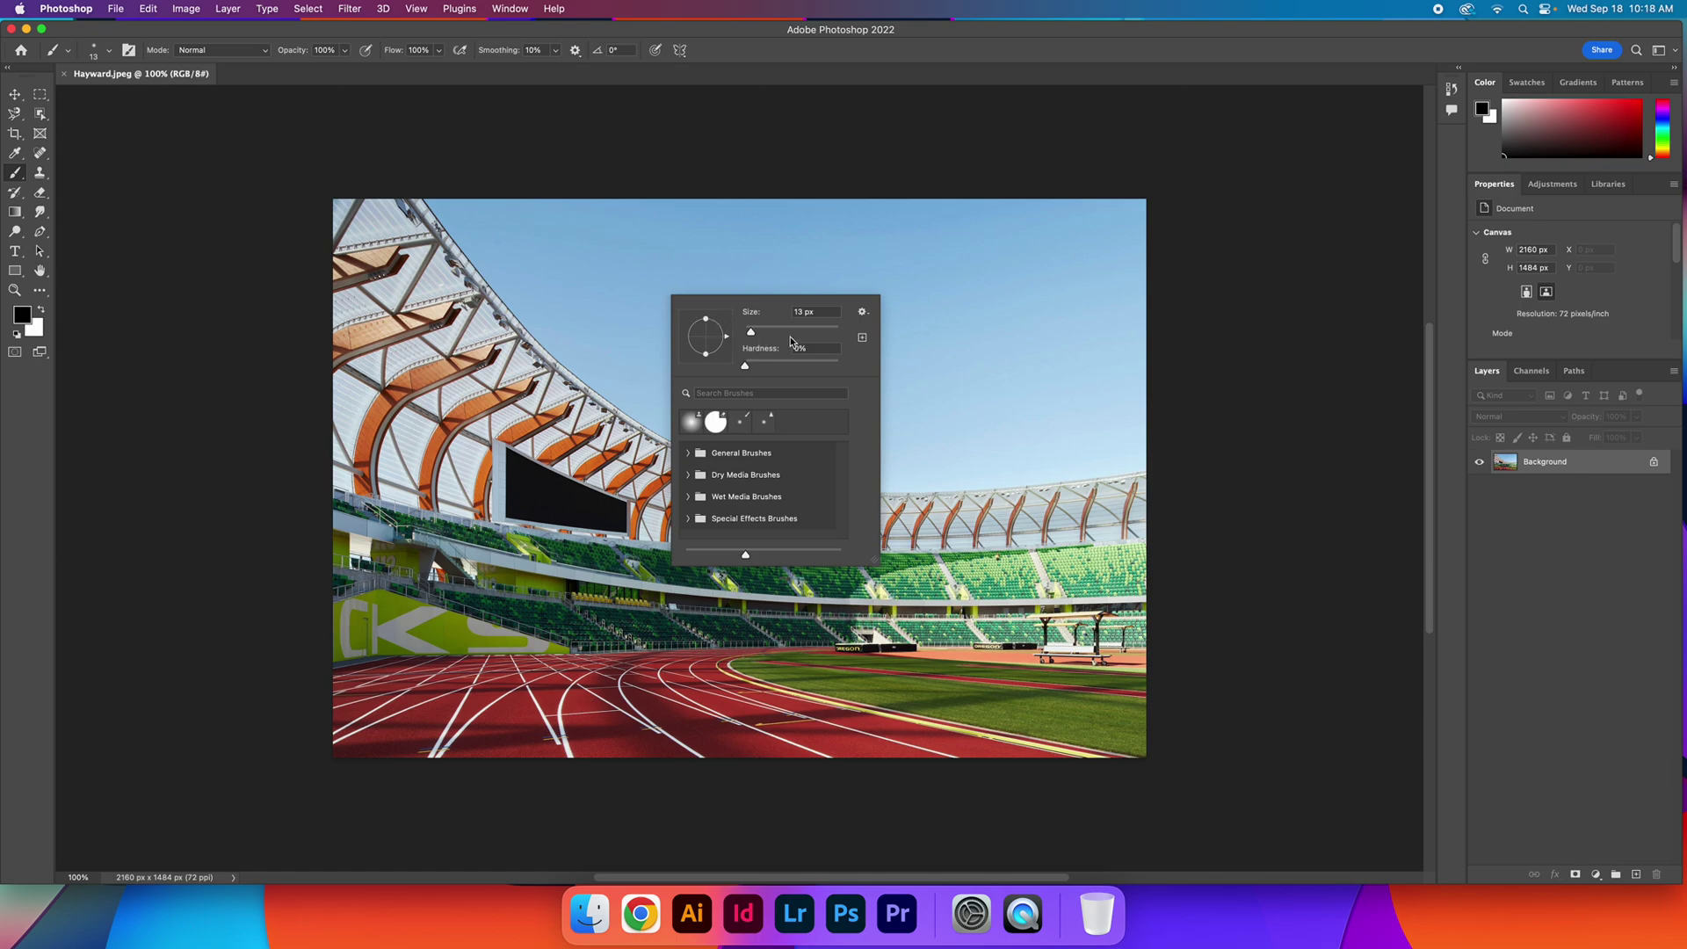
pyautogui.moveTo(759, 333)
pyautogui.mouseDown()
pyautogui.moveTo(827, 334)
pyautogui.moveTo(759, 335)
pyautogui.mouseUp()
pyautogui.moveTo(726, 345); pyautogui.dragTo(729, 339)
pyautogui.click(15, 94)
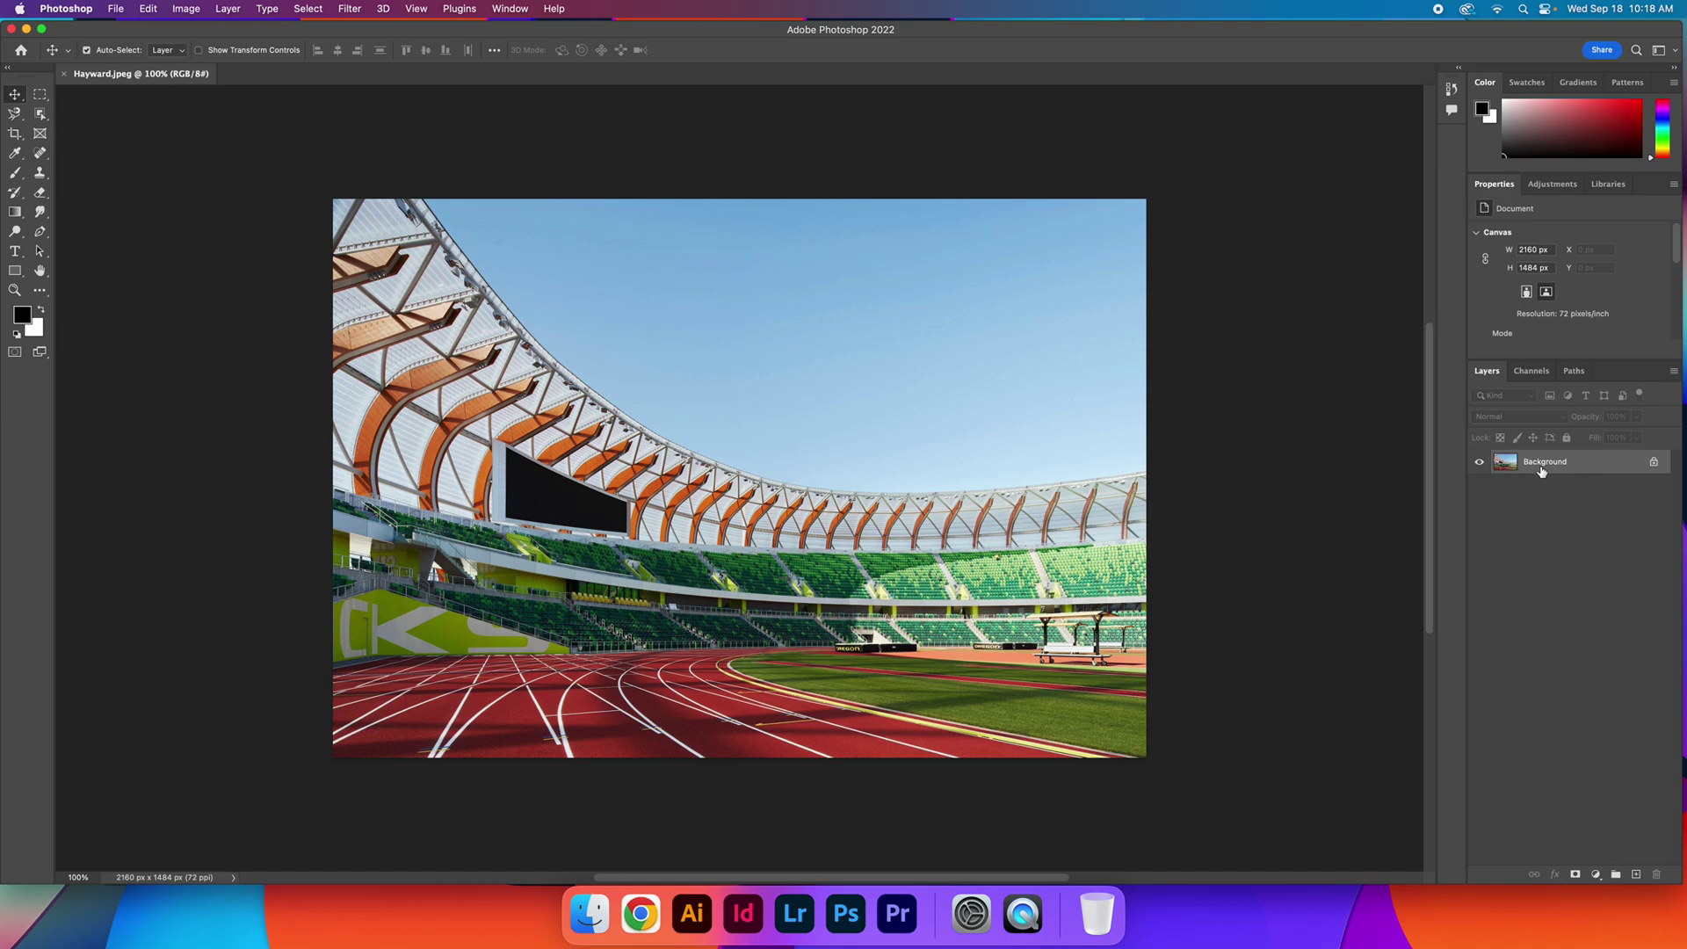
# Unlock the Background layer and apply an RGB Curves adjustment with points at input 60/output 106 and input 232/output 172 plus a raised middle point.
pyautogui.click(1653, 464)
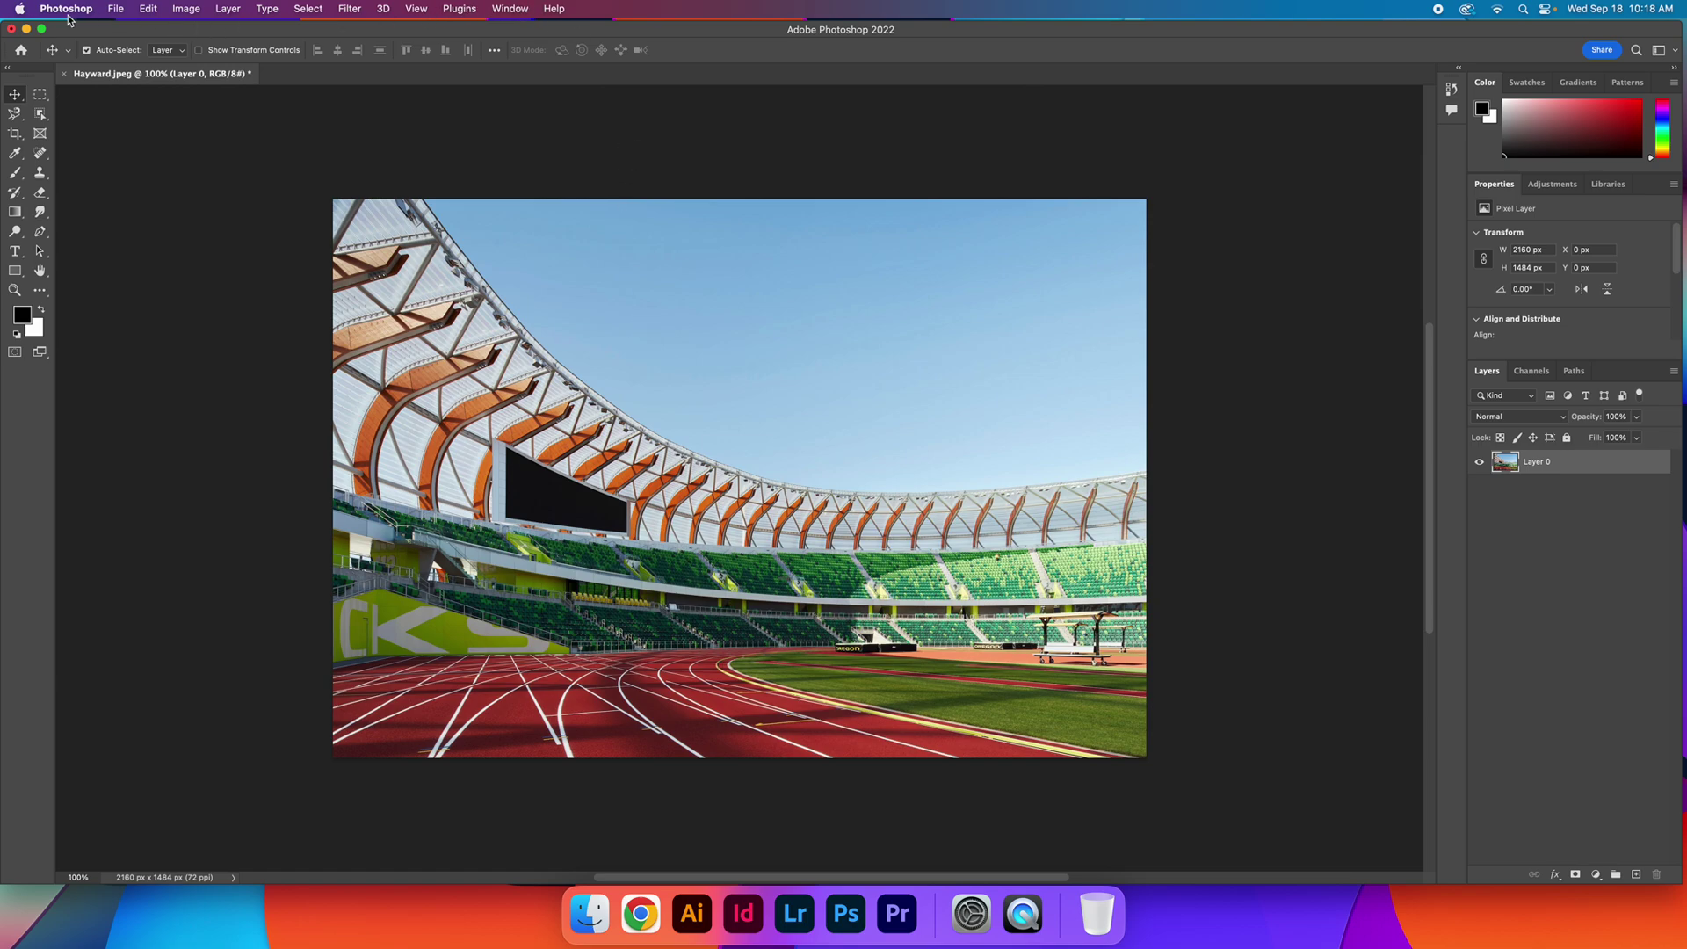
pyautogui.click(179, 10)
pyautogui.moveTo(205, 59)
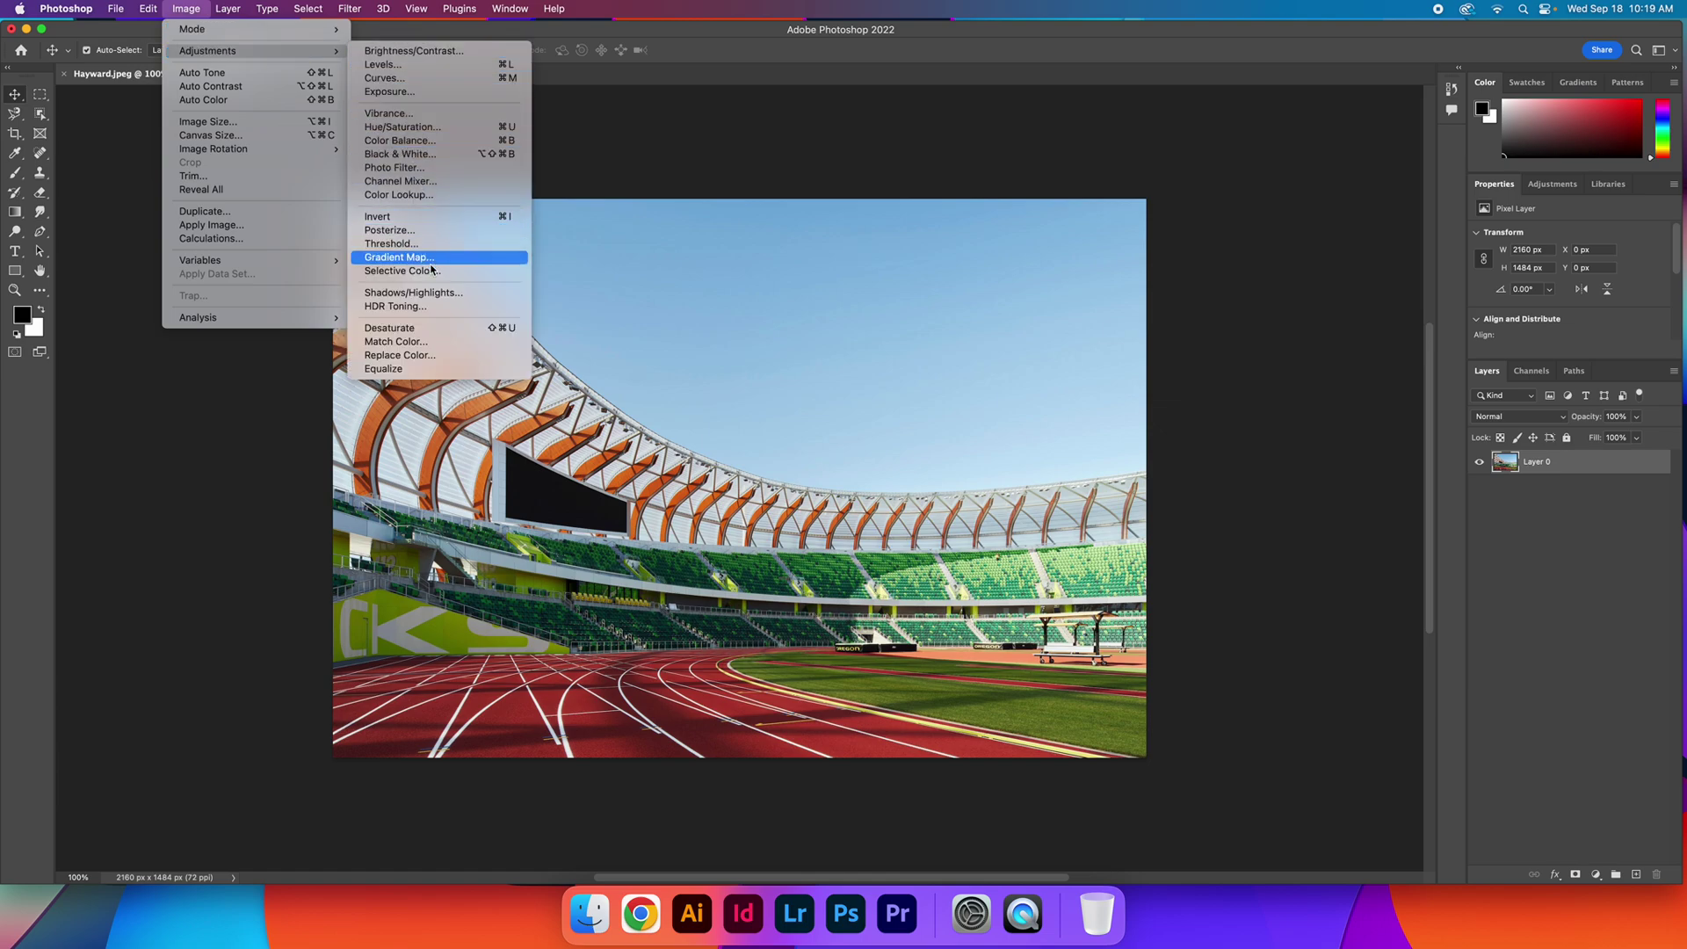
pyautogui.click(421, 84)
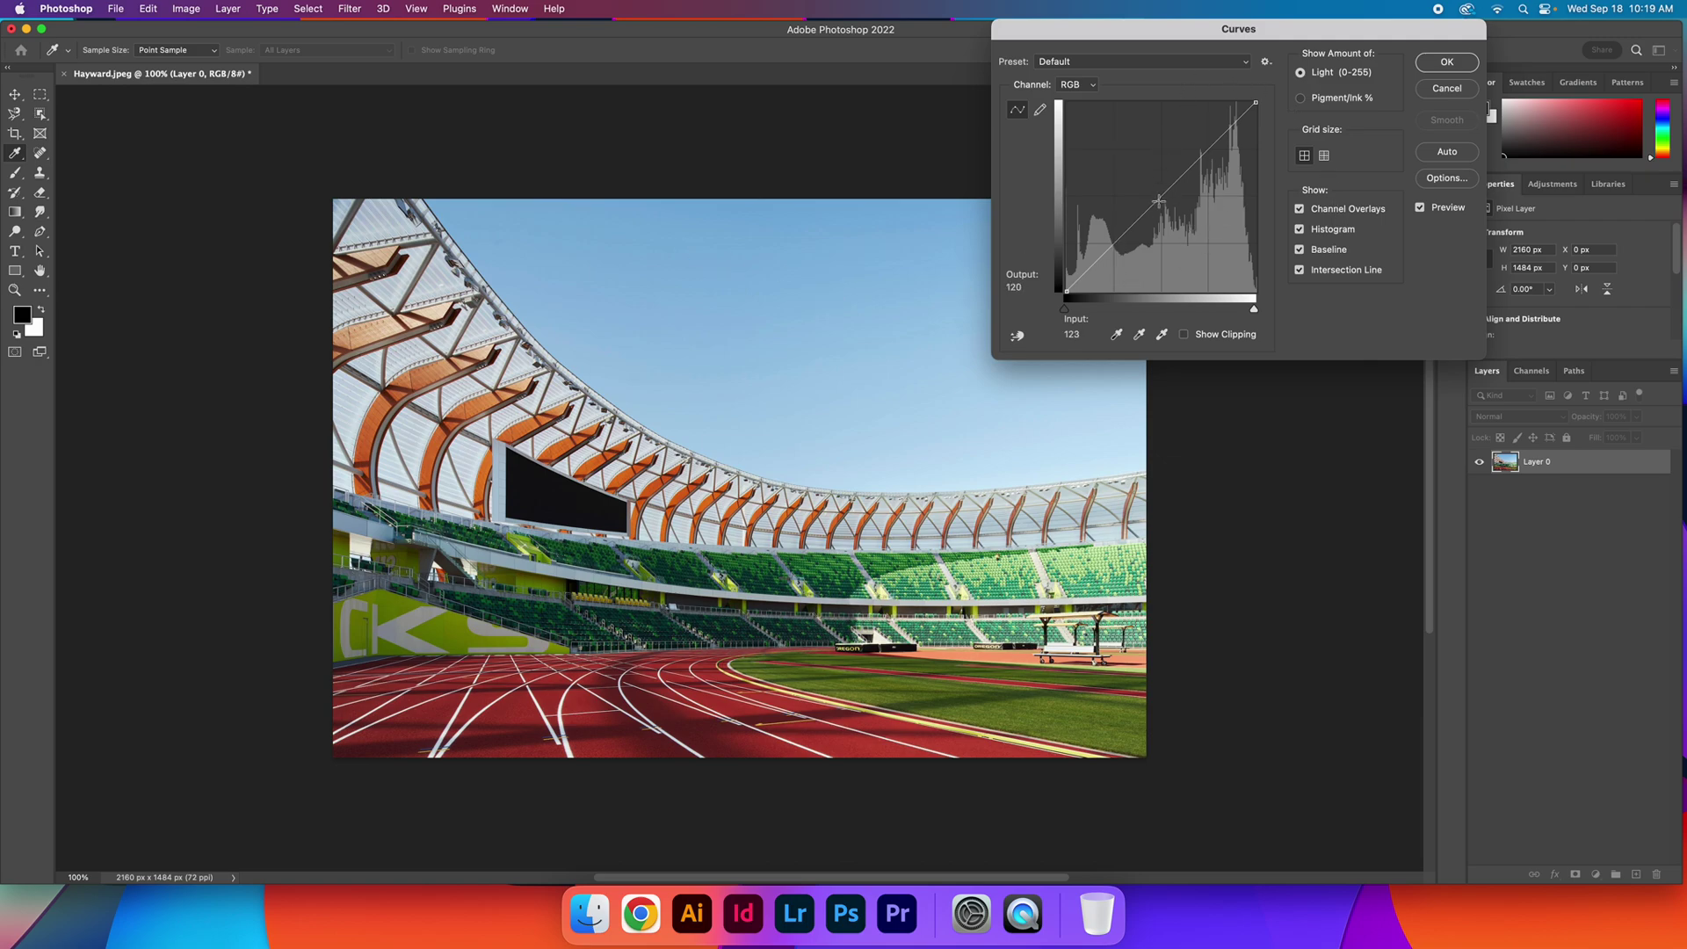
pyautogui.moveTo(1158, 200); pyautogui.dragTo(1112, 212)
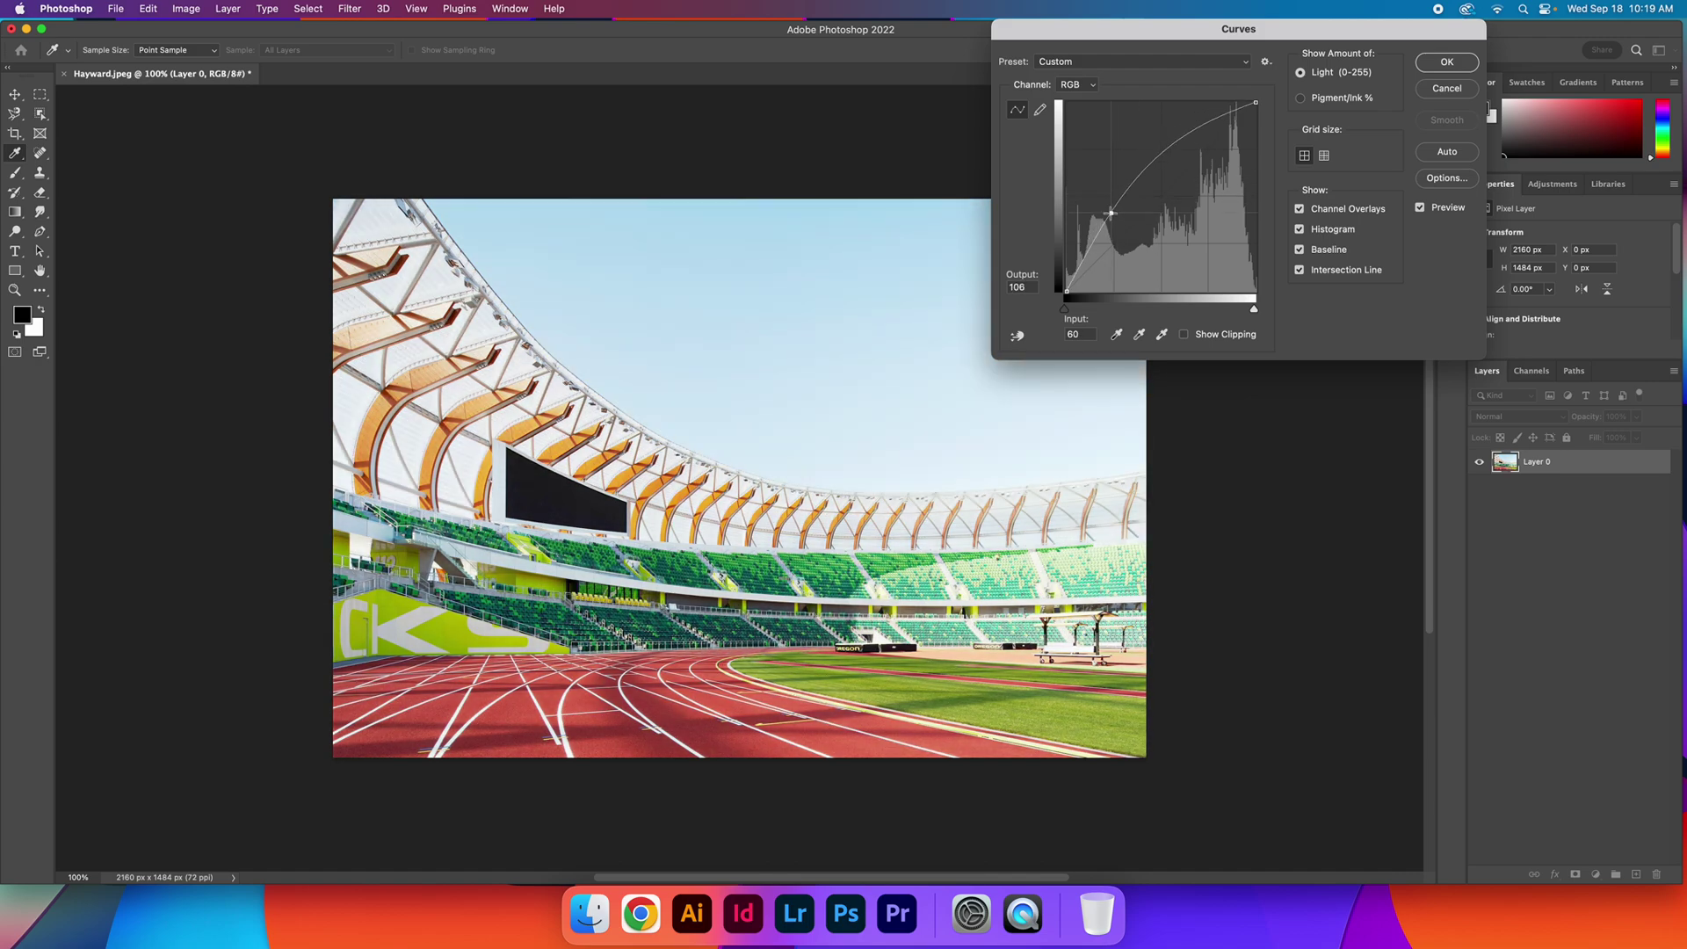
pyautogui.click(1165, 151)
pyautogui.moveTo(1201, 129); pyautogui.dragTo(1238, 165)
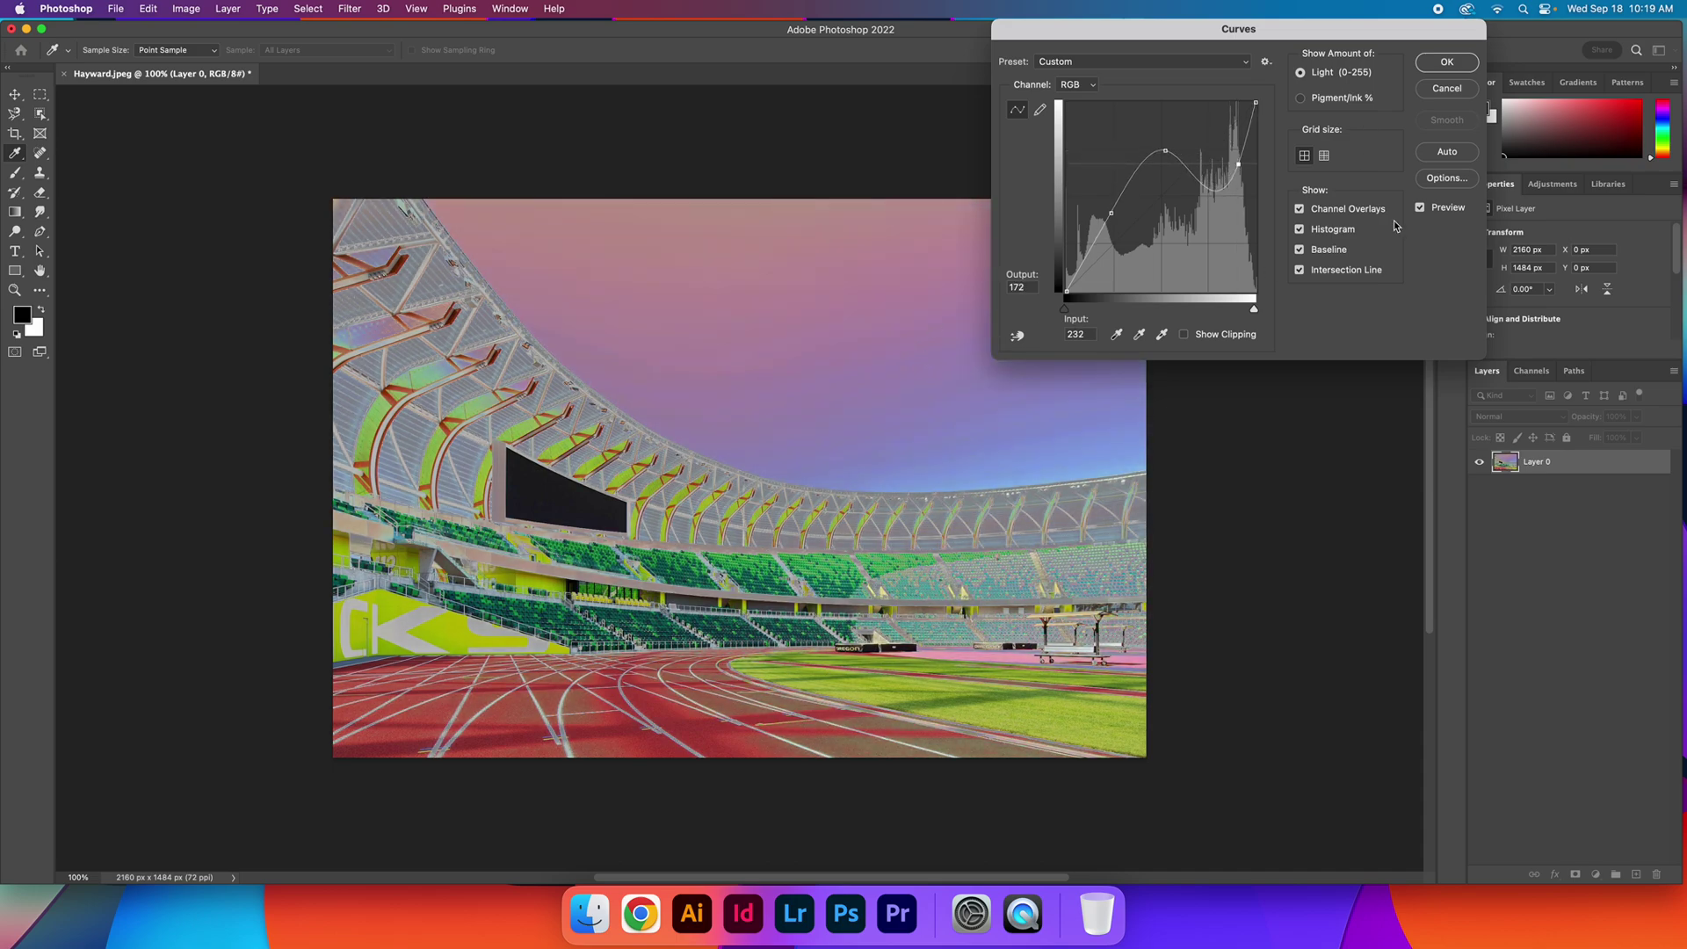
pyautogui.click(1463, 63)
pyautogui.press('v')
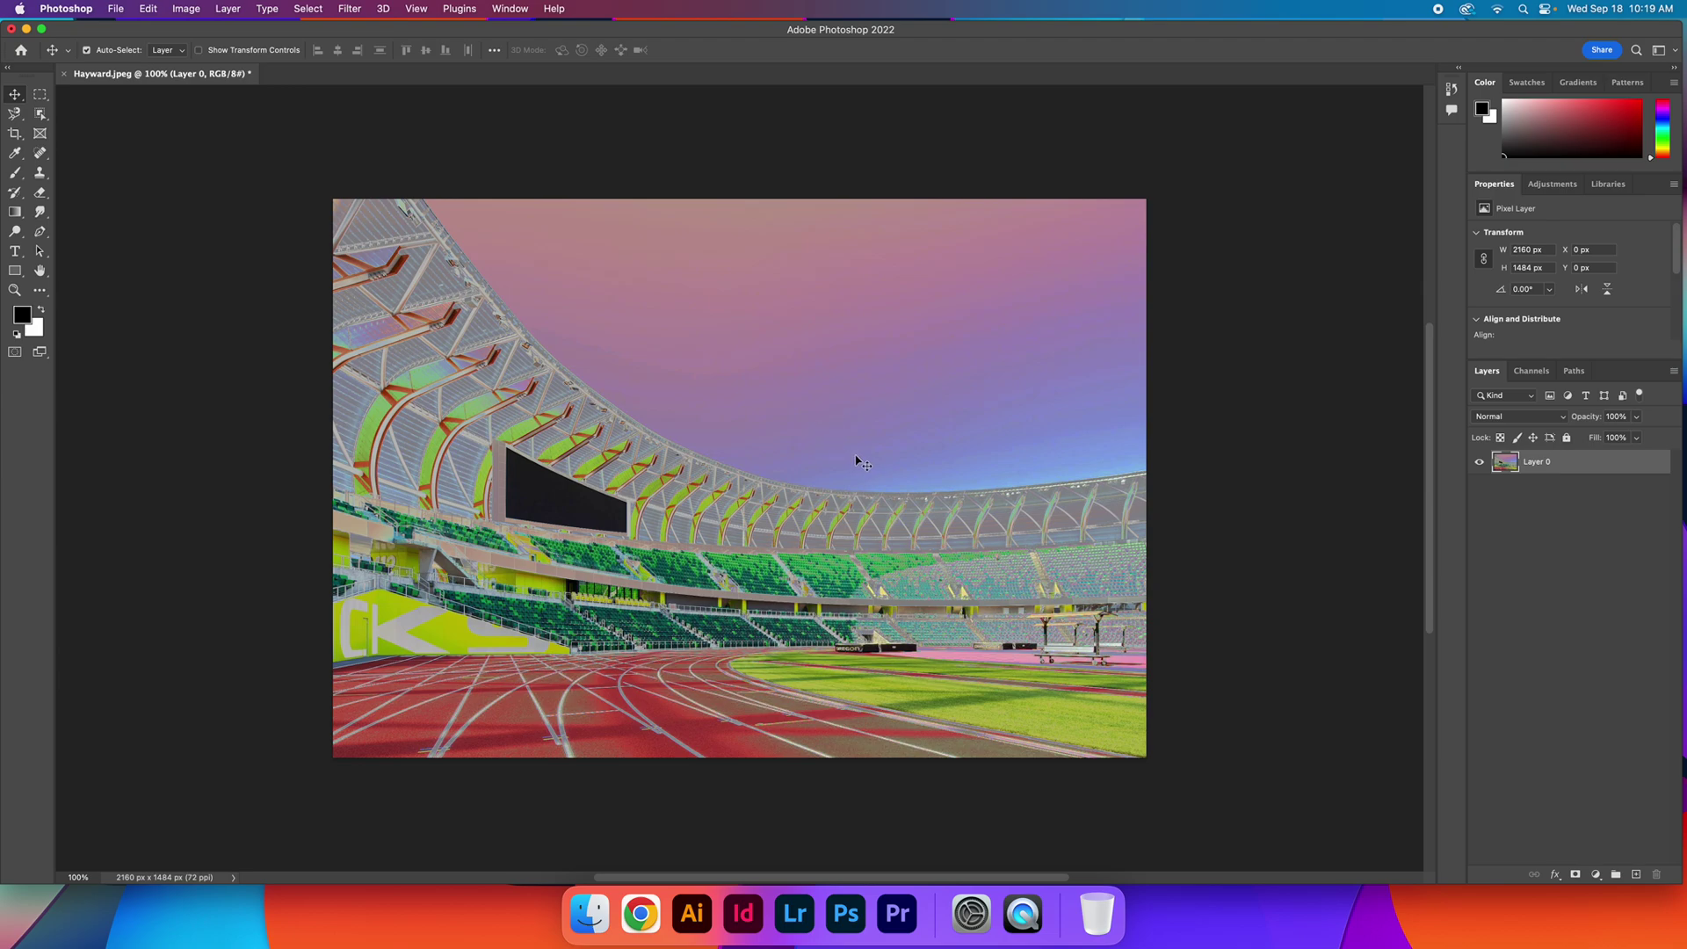
pyautogui.moveTo(713, 376)
pyautogui.mouseDown()
pyautogui.moveTo(659, 364)
pyautogui.moveTo(724, 380)
pyautogui.moveTo(735, 361)
pyautogui.moveTo(710, 368)
pyautogui.mouseUp()
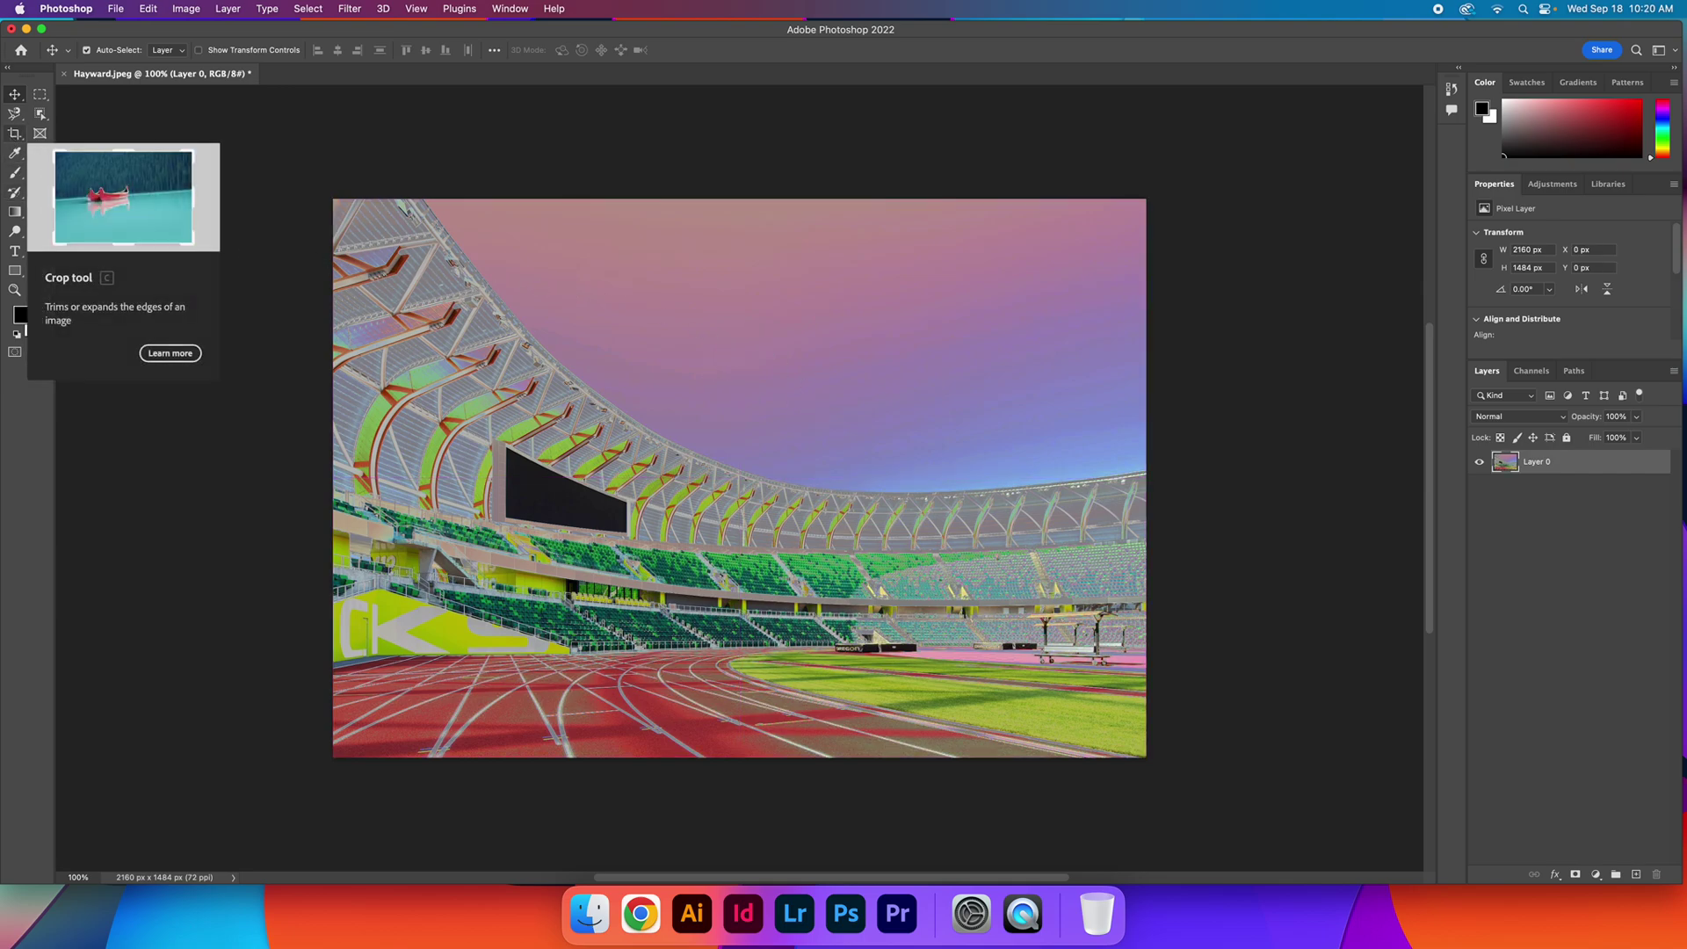
pyautogui.click(13, 135)
pyautogui.moveTo(1149, 479)
pyautogui.mouseDown()
pyautogui.moveTo(1025, 467)
pyautogui.moveTo(1171, 501)
pyautogui.moveTo(1152, 478)
pyautogui.moveTo(1150, 497)
pyautogui.mouseUp()
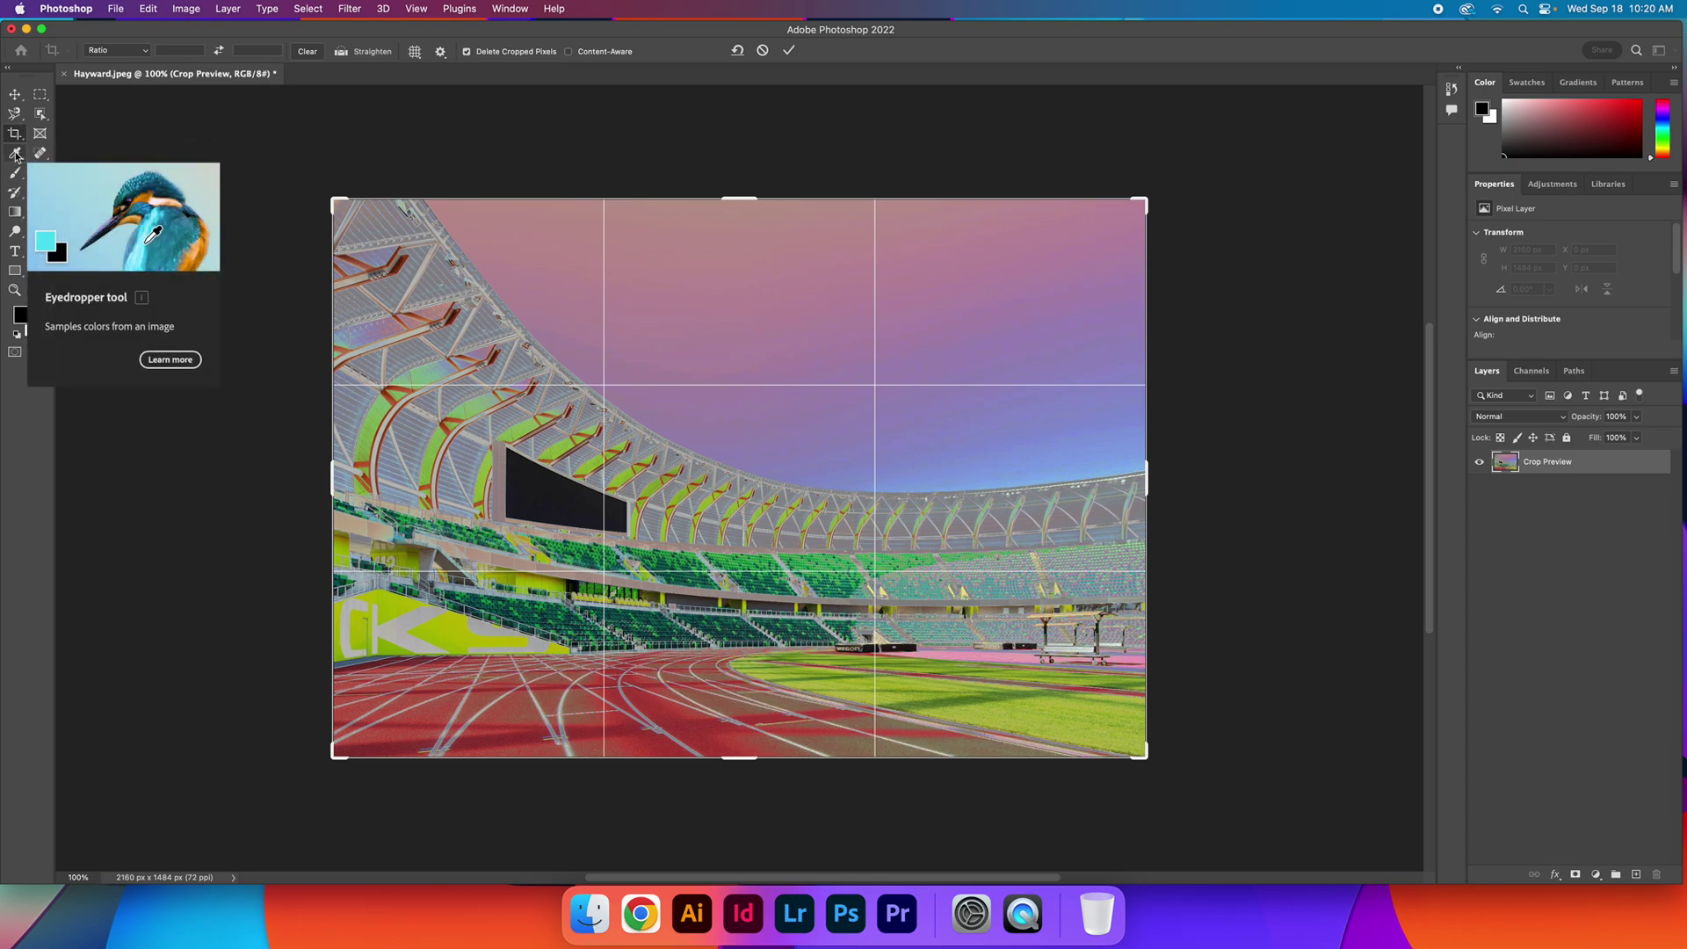
# Examine the tool variants grouped with the Eyedropper and Crop tools.
pyautogui.click(16, 155)
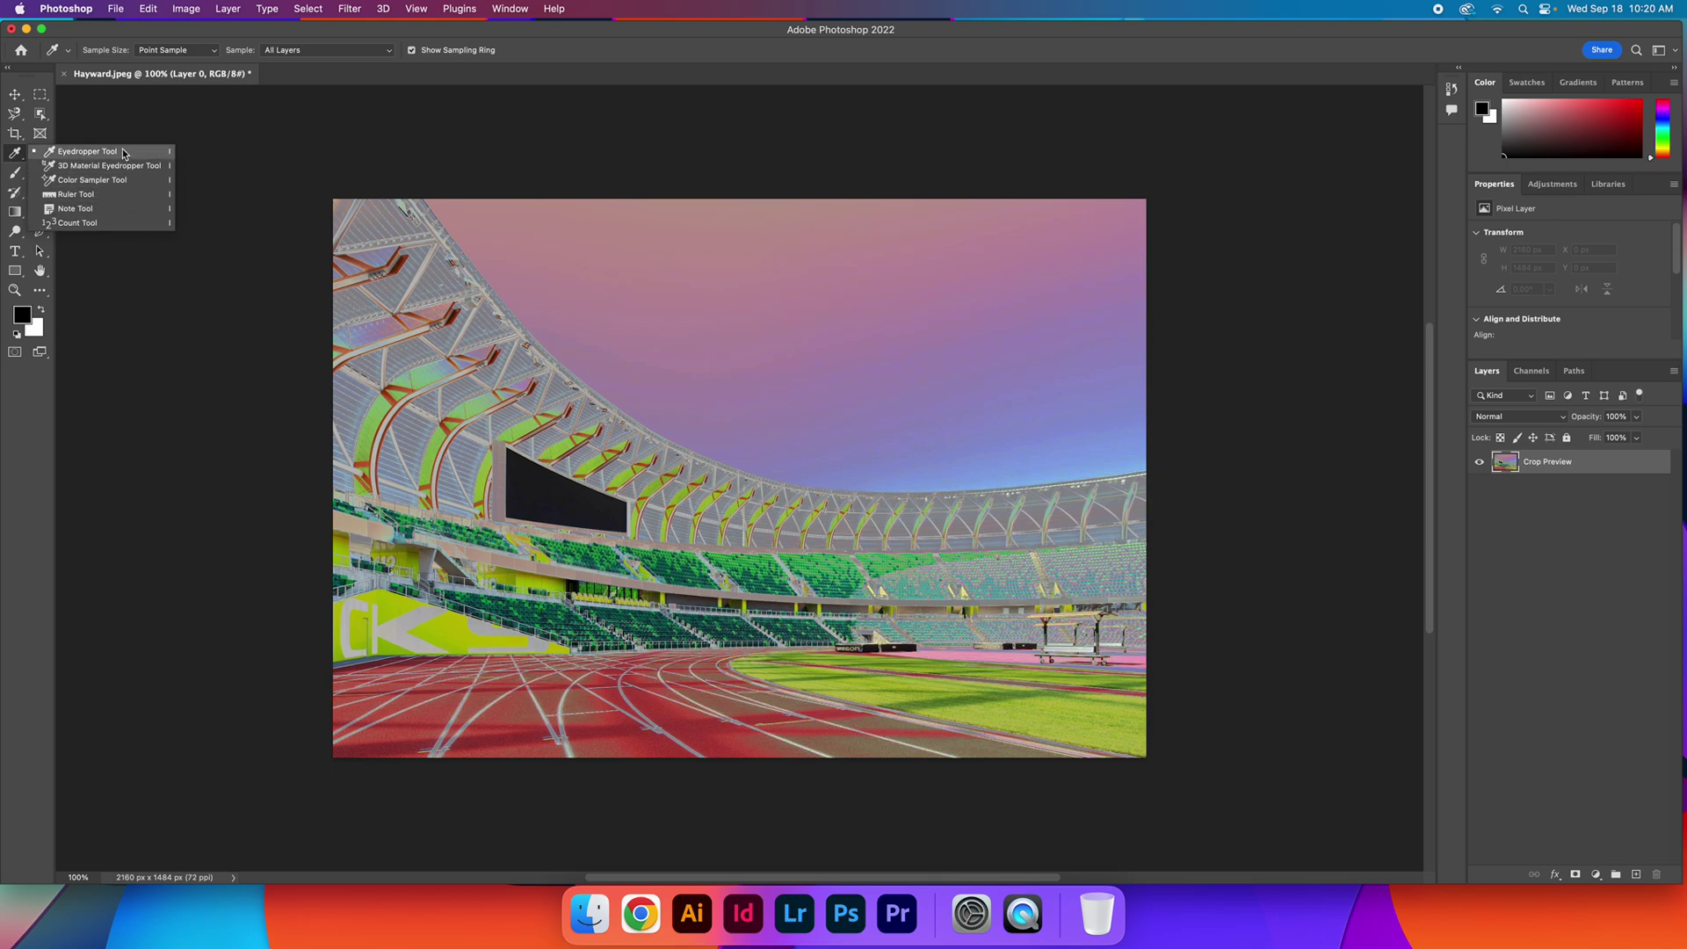
pyautogui.click(14, 133)
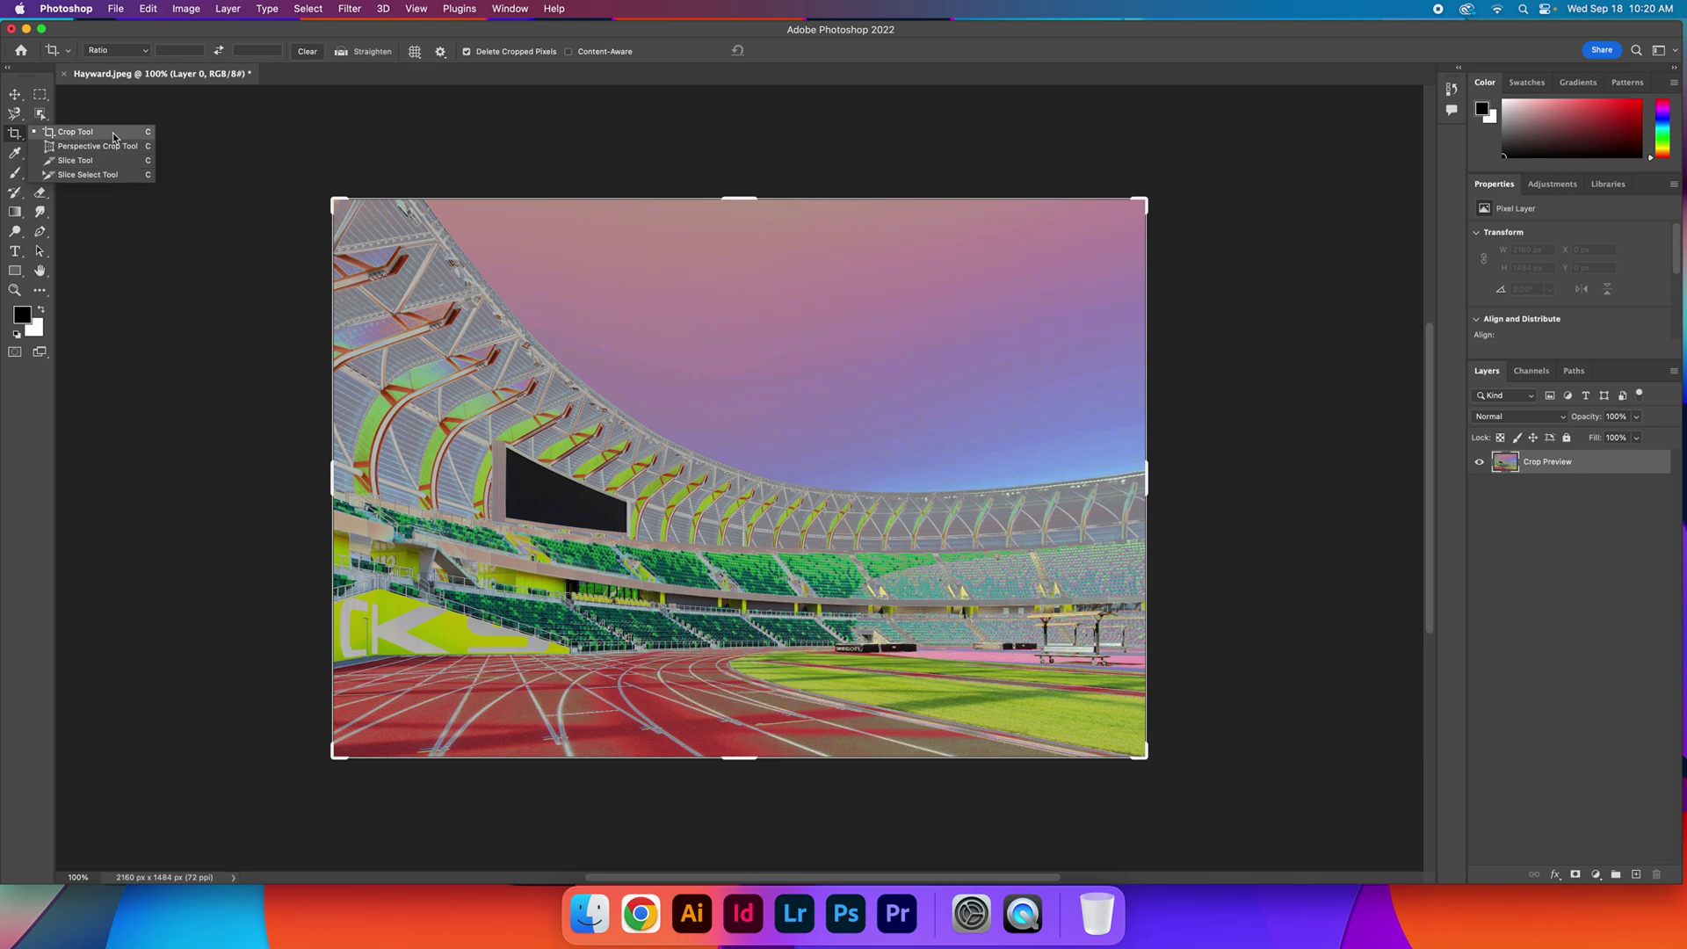
pyautogui.click(11, 134)
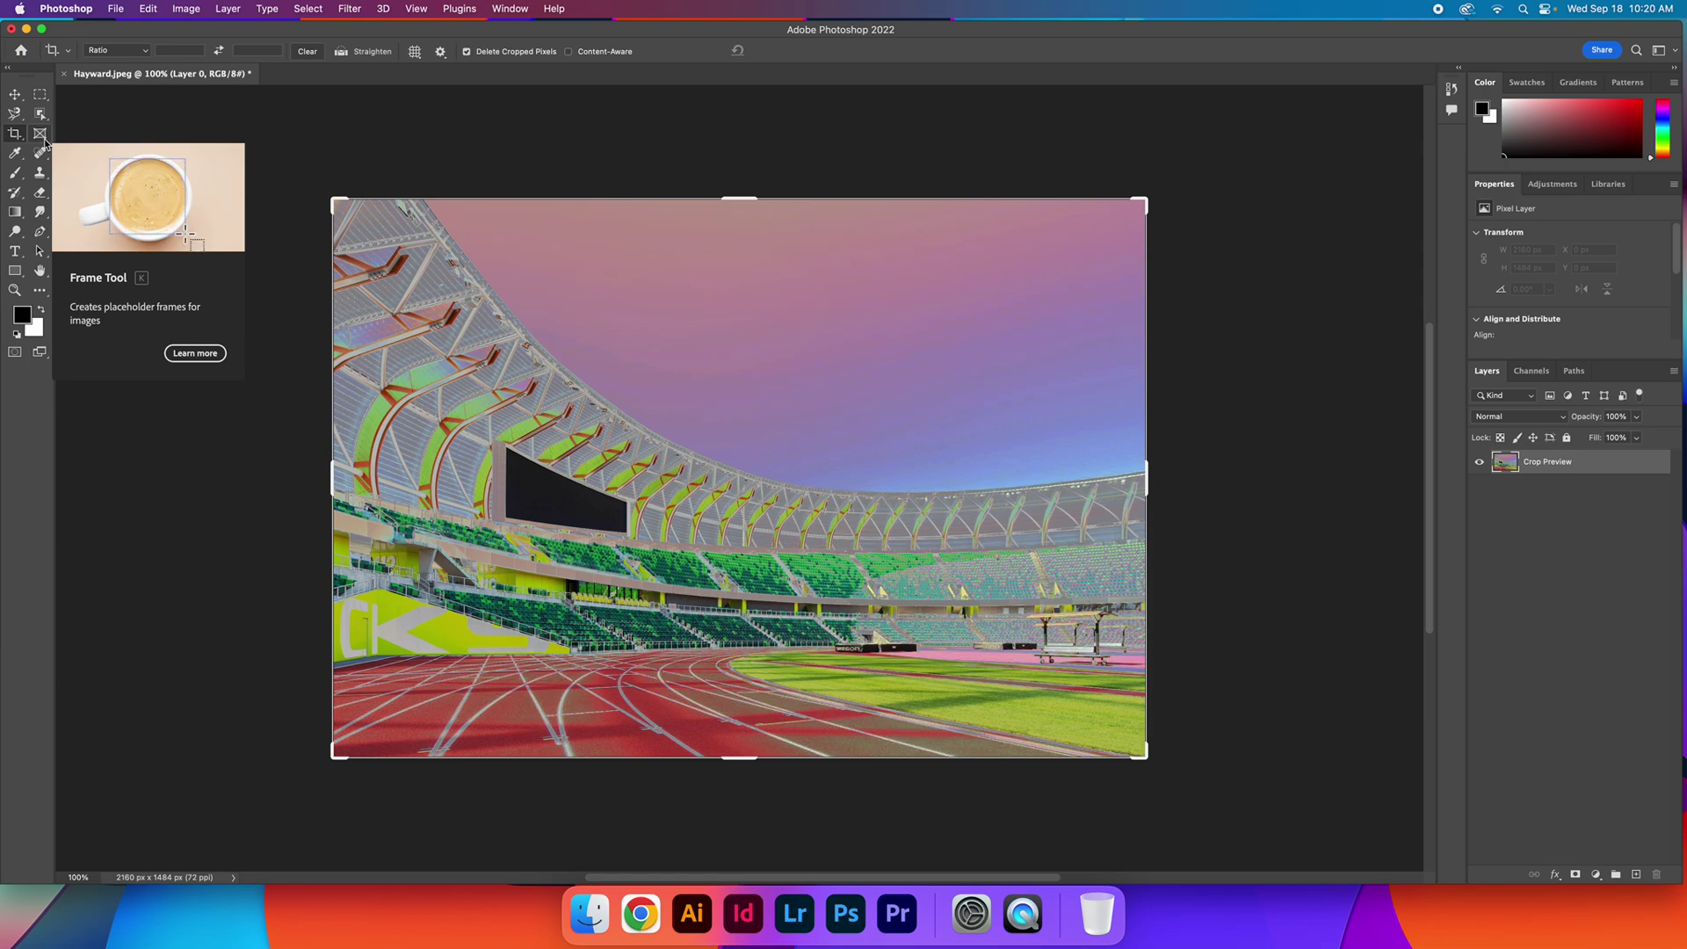
# Erase the stadium photo's upper-right sky with the Eraser, reduce its size to 64 px, and erase more strokes along the cleared area's lower edge.
pyautogui.click(39, 195)
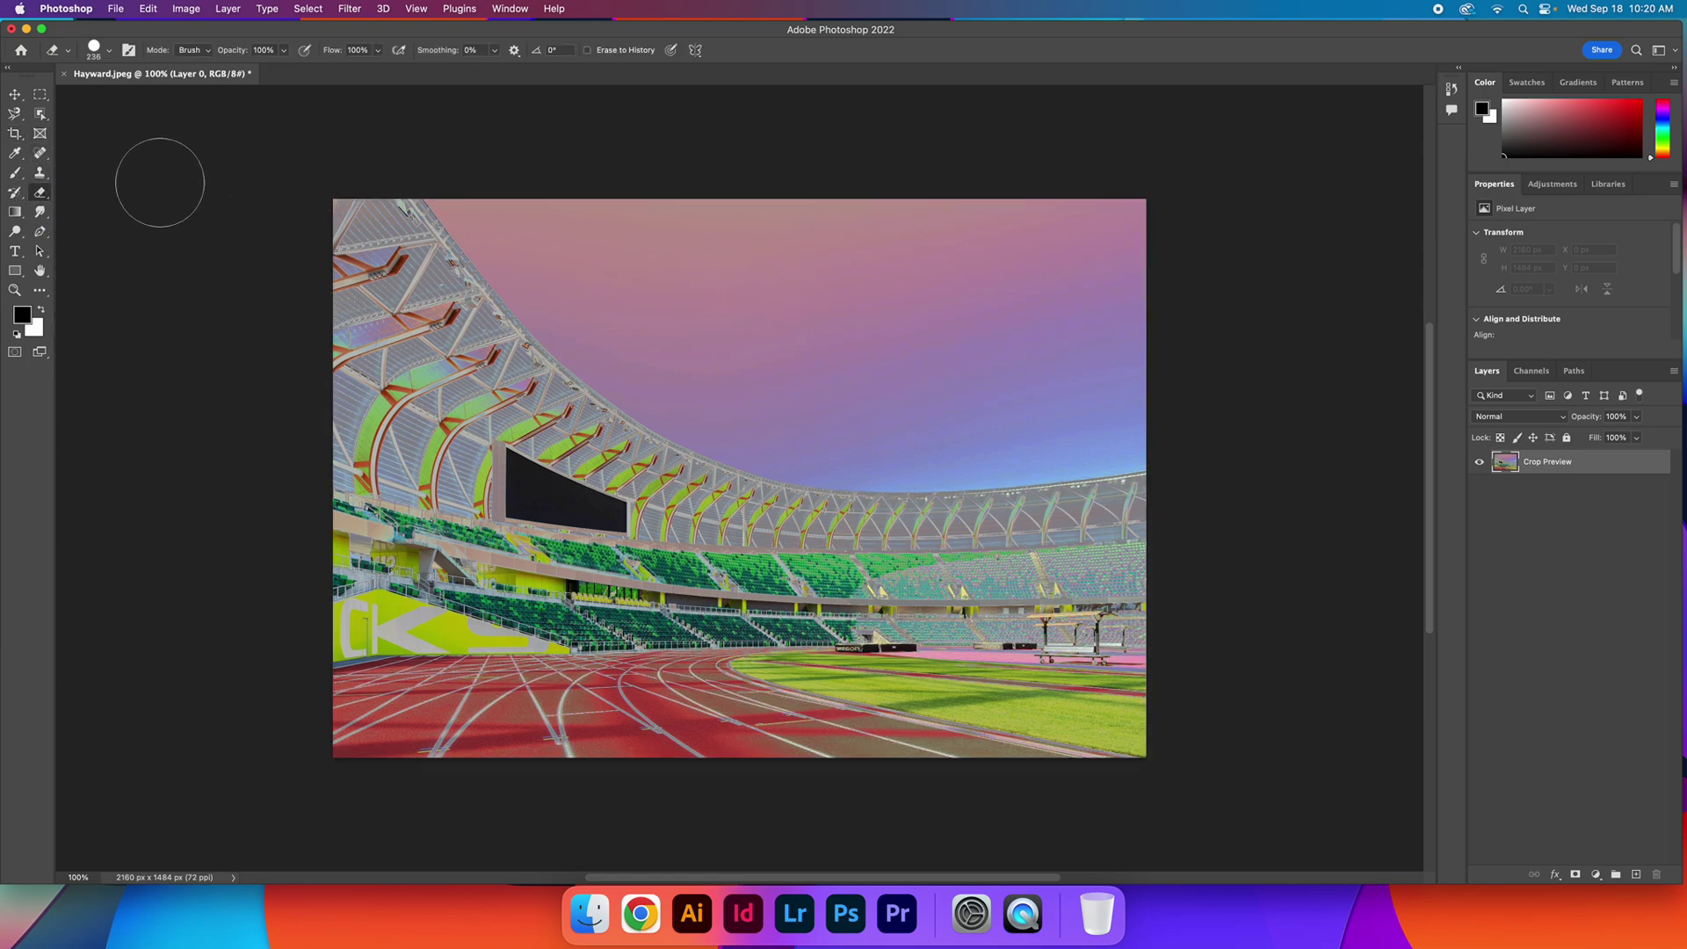
pyautogui.moveTo(1127, 342)
pyautogui.mouseDown()
pyautogui.moveTo(763, 184)
pyautogui.moveTo(1150, 222)
pyautogui.moveTo(1191, 240)
pyautogui.moveTo(935, 267)
pyautogui.moveTo(1204, 326)
pyautogui.moveTo(1058, 361)
pyautogui.moveTo(650, 228)
pyautogui.mouseUp()
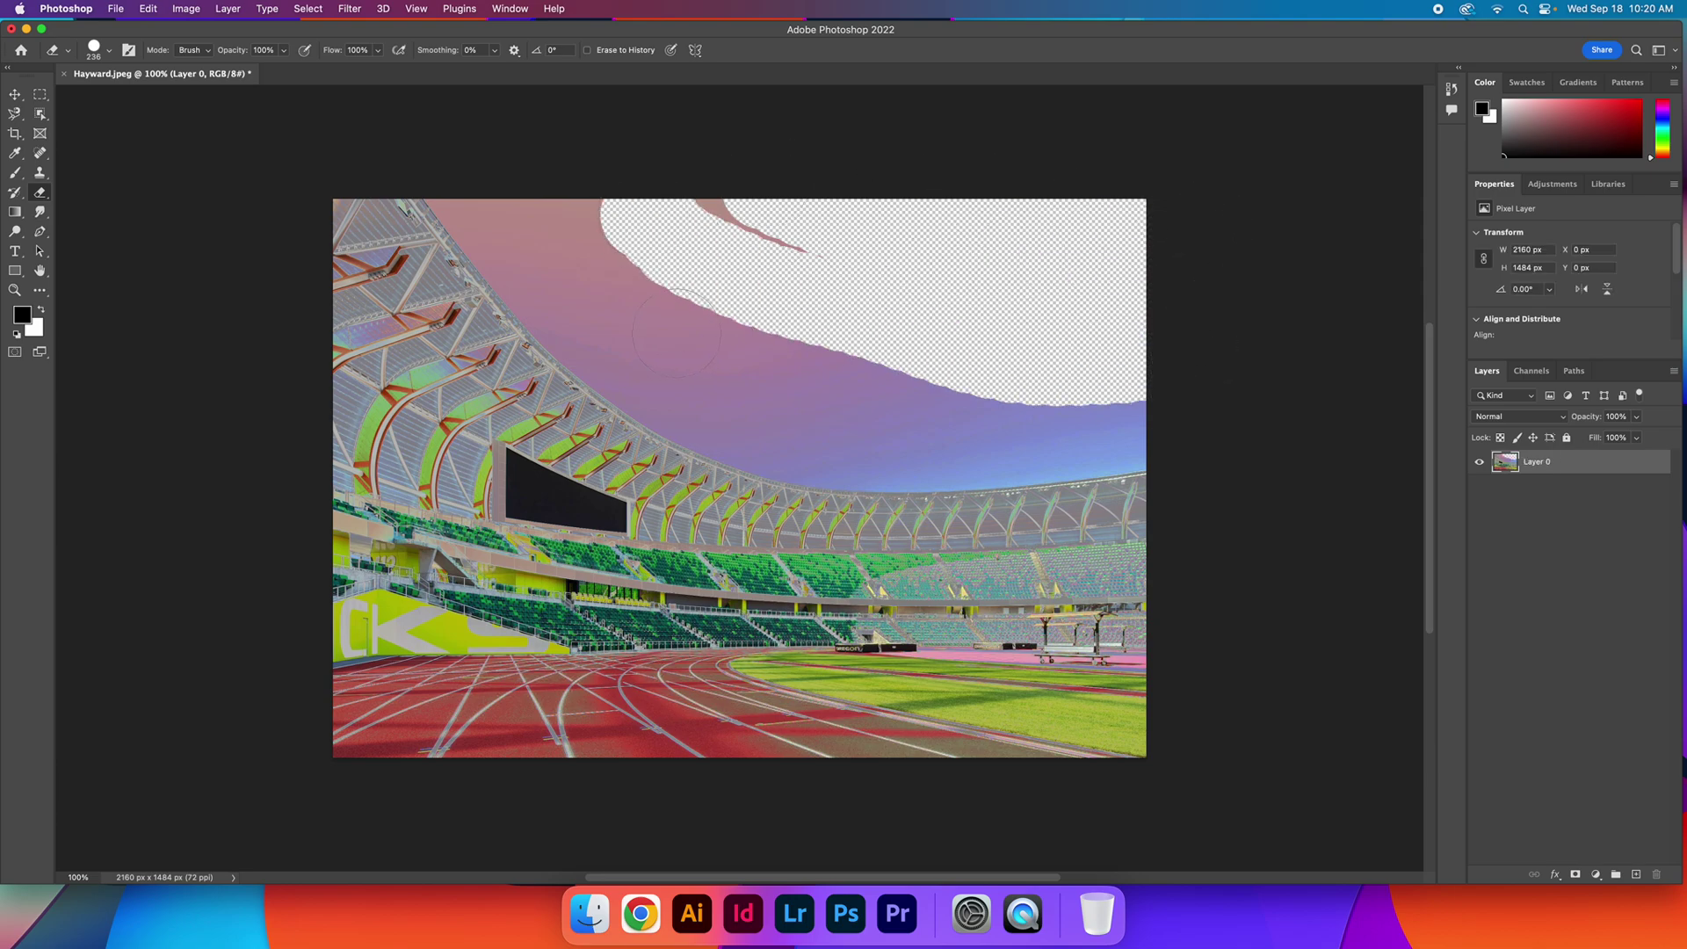
pyautogui.rightClick(699, 316)
pyautogui.moveTo(789, 369); pyautogui.dragTo(765, 368)
pyautogui.click(639, 287)
pyautogui.click(613, 279)
pyautogui.moveTo(662, 310)
pyautogui.mouseDown()
pyautogui.moveTo(922, 422)
pyautogui.moveTo(584, 312)
pyautogui.moveTo(1001, 413)
pyautogui.moveTo(628, 327)
pyautogui.moveTo(874, 383)
pyautogui.mouseUp()
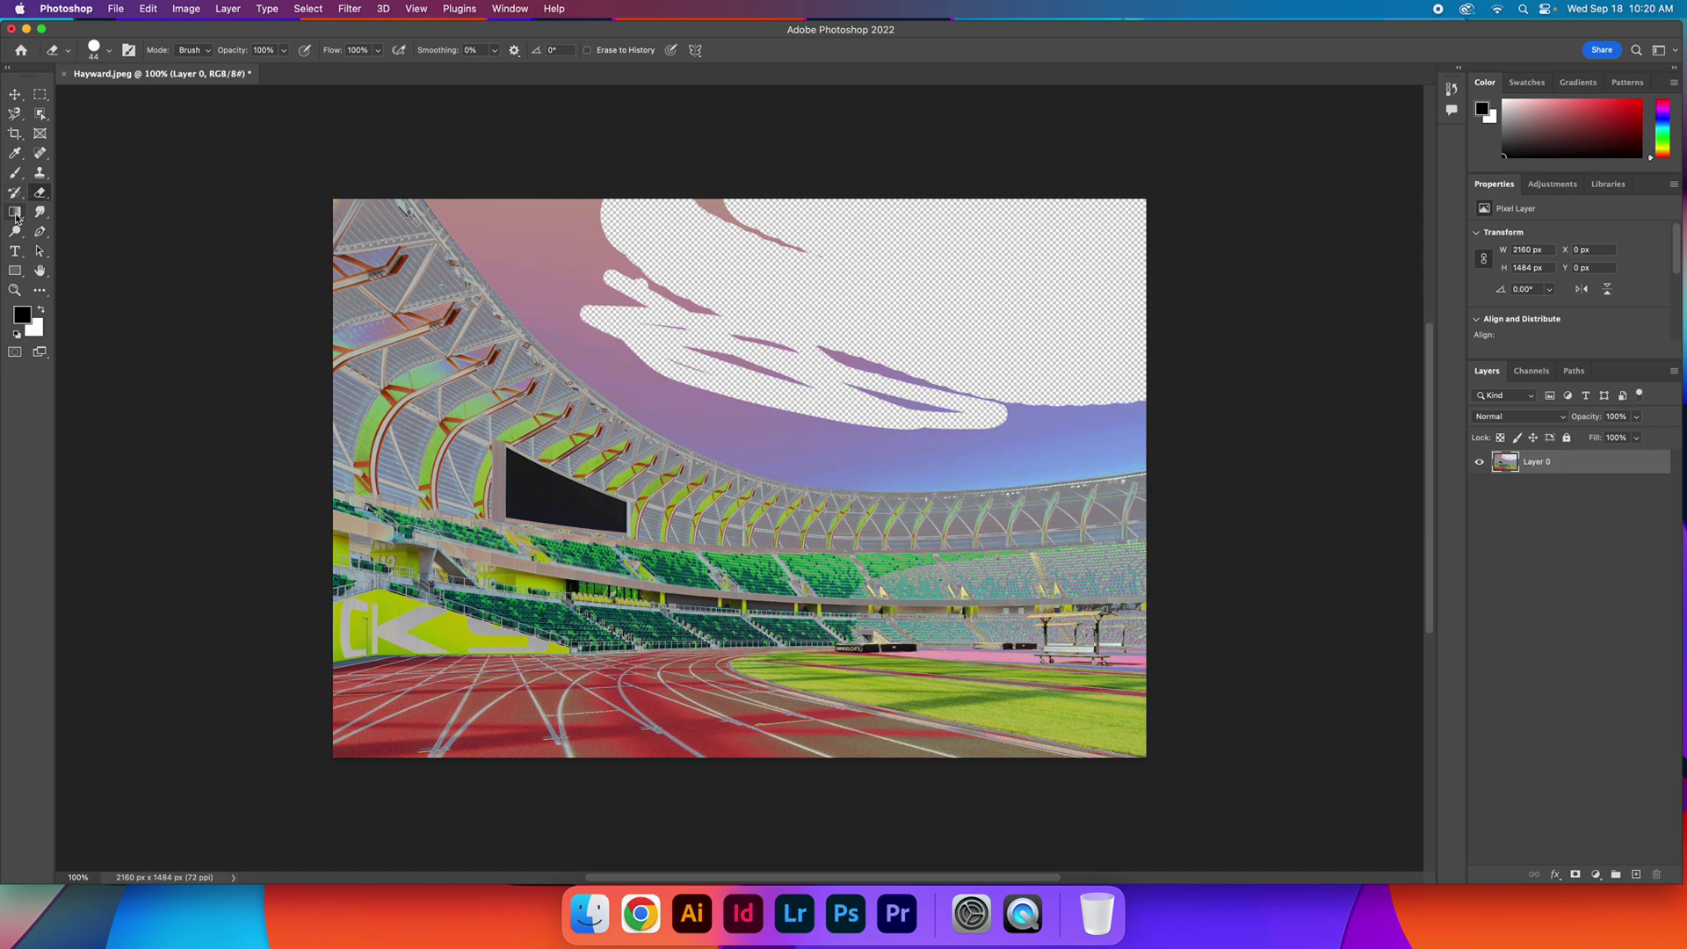
# Paint a looping black stroke over the stadium roof and sky with the Brush tool, and check the Brush tool's variants.
pyautogui.click(19, 178)
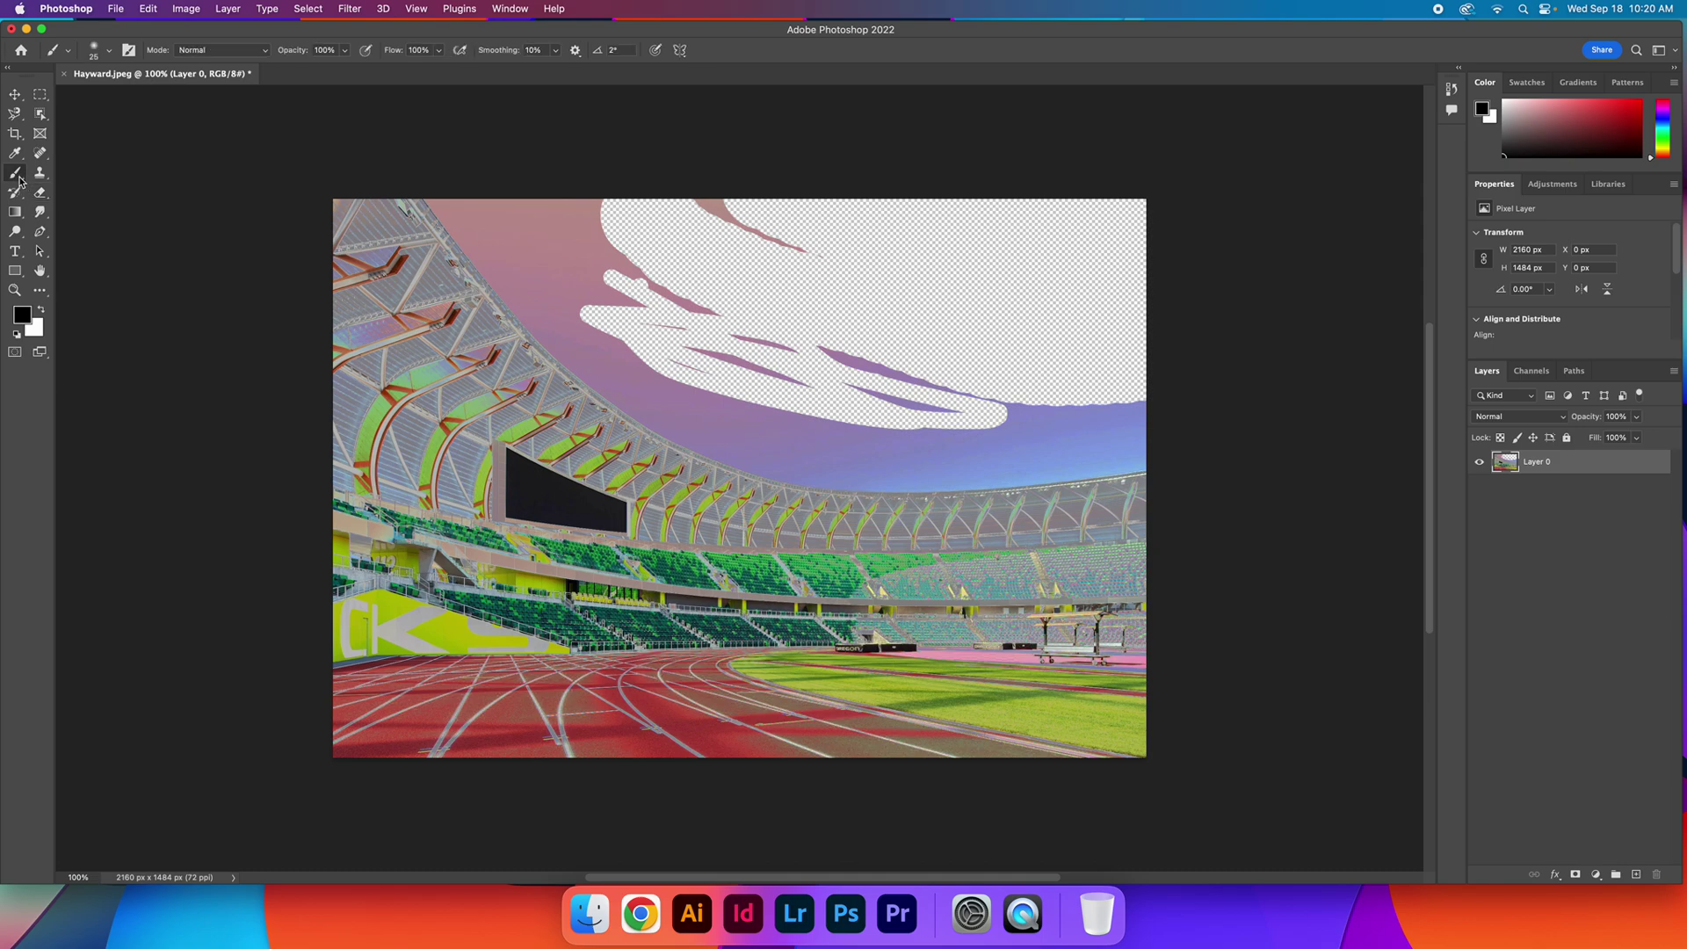
pyautogui.moveTo(569, 255)
pyautogui.mouseDown()
pyautogui.moveTo(440, 322)
pyautogui.moveTo(475, 266)
pyautogui.moveTo(519, 360)
pyautogui.moveTo(665, 363)
pyautogui.moveTo(589, 328)
pyautogui.moveTo(525, 394)
pyautogui.moveTo(428, 351)
pyautogui.moveTo(492, 380)
pyautogui.mouseUp()
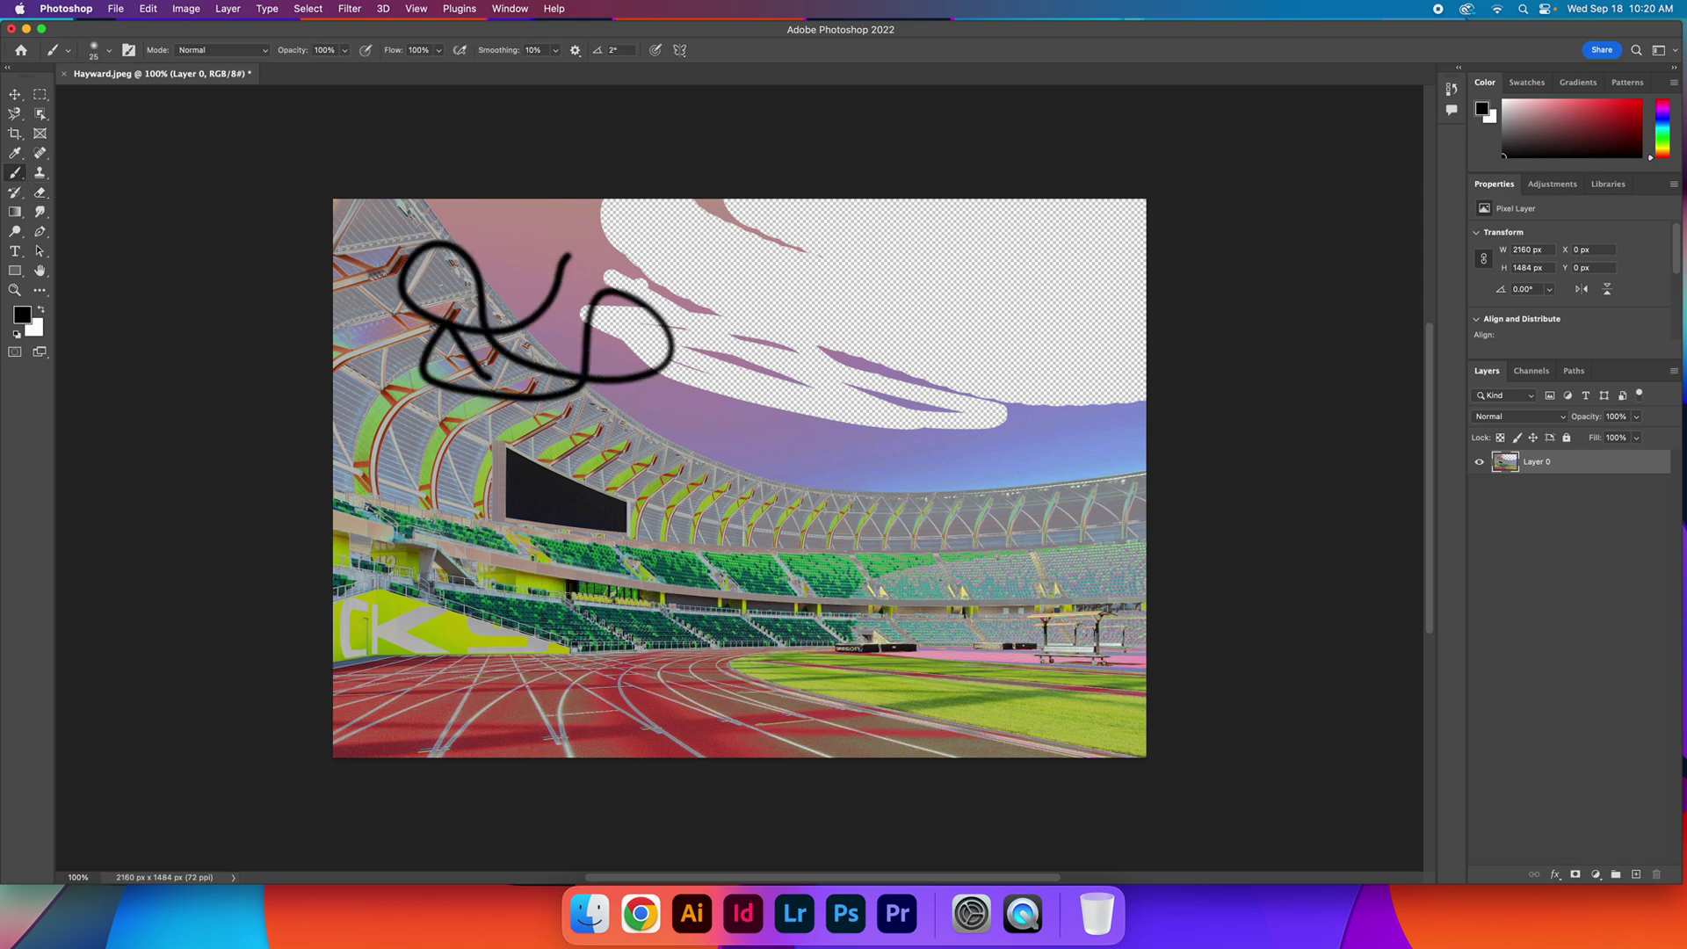
pyautogui.rightClick(13, 175)
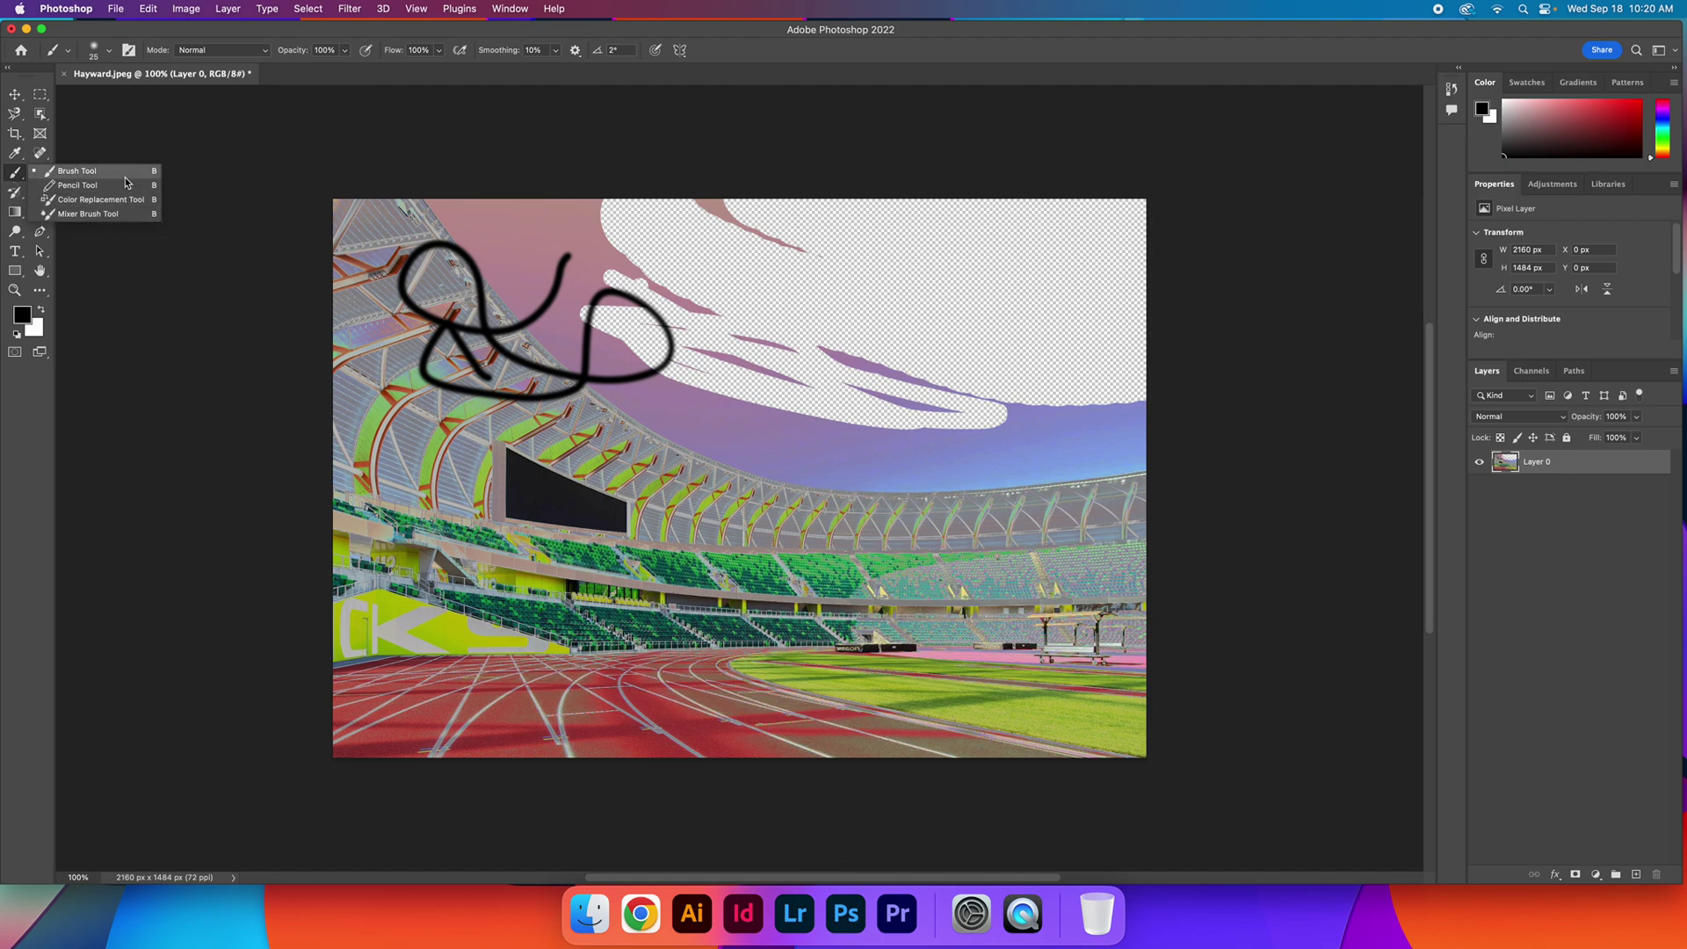
pyautogui.click(13, 175)
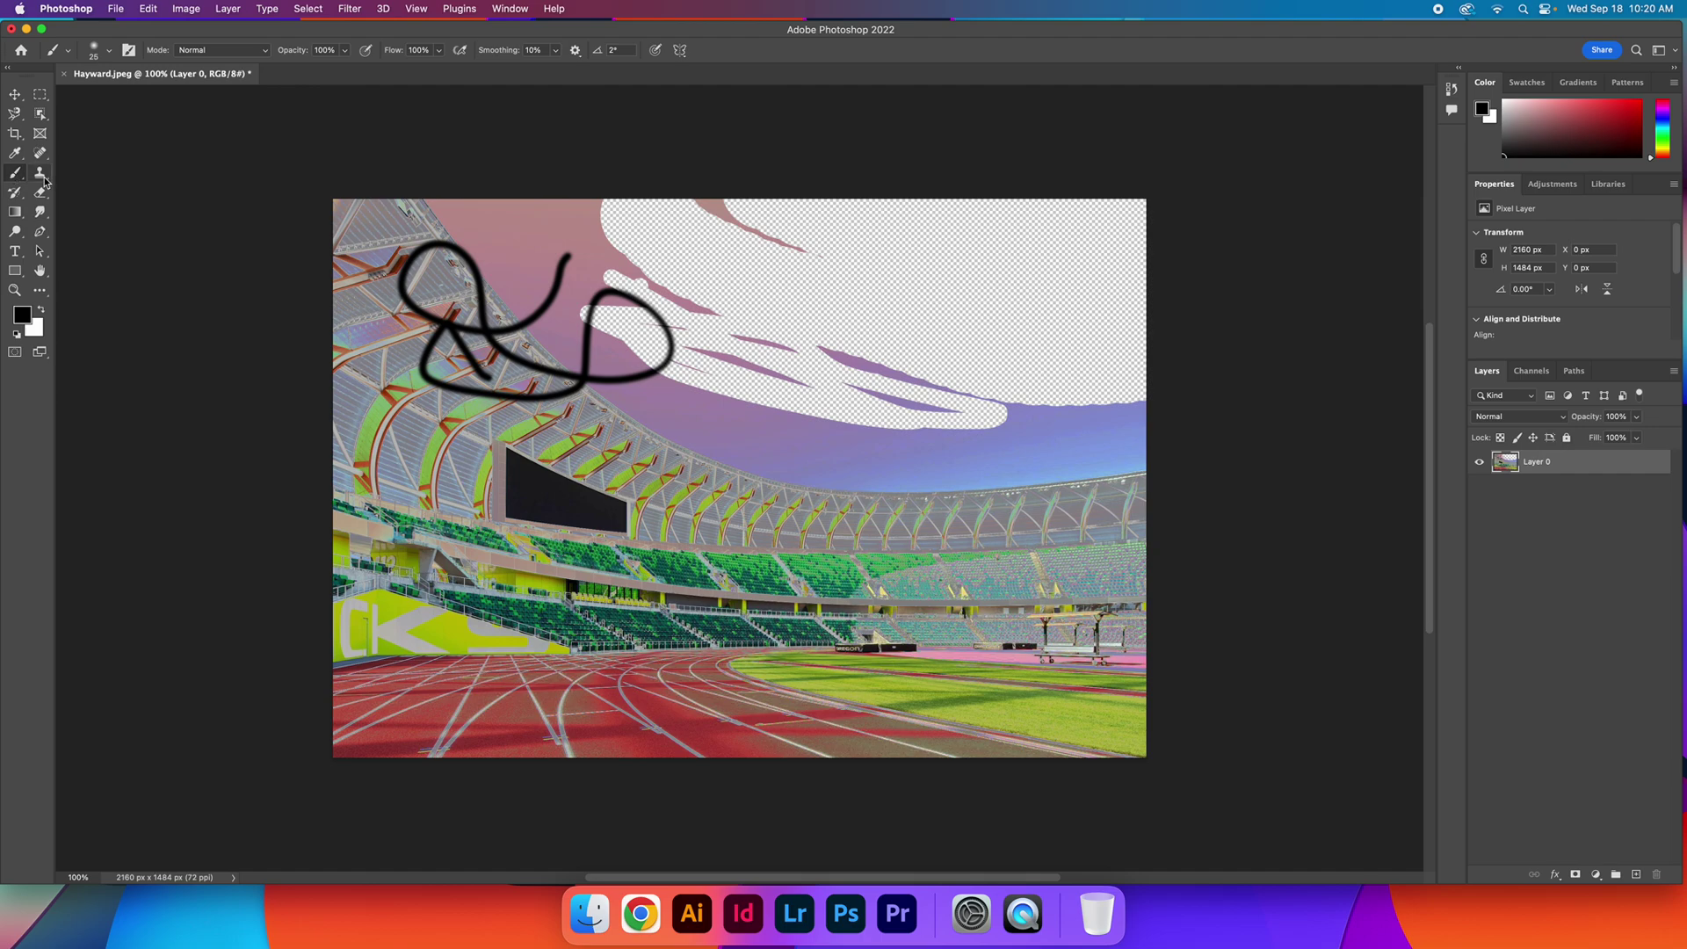
# Clone the stadium's black scoreboard into the erased sky area with the Clone Stamp, sampling from the scoreboard's upper-left corner.
pyautogui.click(42, 178)
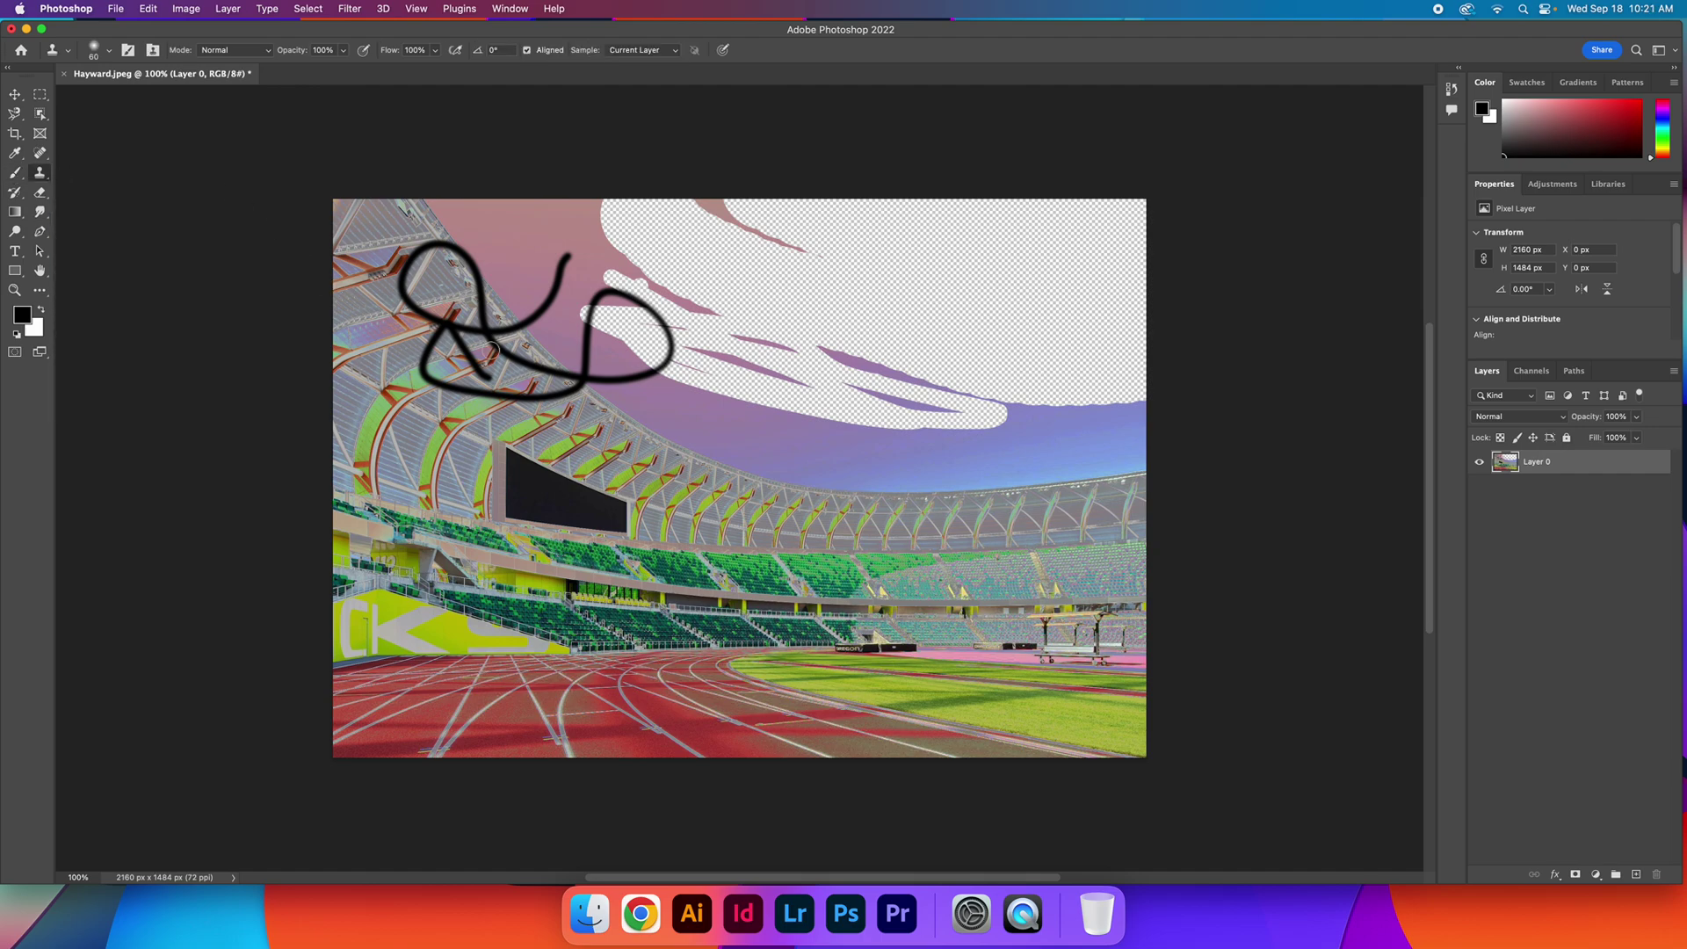
pyautogui.keyDown('alt'); pyautogui.click(505, 483); pyautogui.keyUp('alt')
pyautogui.moveTo(903, 256)
pyautogui.mouseDown()
pyautogui.moveTo(998, 257)
pyautogui.moveTo(886, 261)
pyautogui.moveTo(1014, 292)
pyautogui.moveTo(929, 303)
pyautogui.moveTo(905, 285)
pyautogui.moveTo(955, 248)
pyautogui.moveTo(881, 239)
pyautogui.moveTo(888, 222)
pyautogui.moveTo(874, 230)
pyautogui.moveTo(934, 246)
pyautogui.moveTo(895, 264)
pyautogui.moveTo(983, 257)
pyautogui.moveTo(1039, 290)
pyautogui.mouseUp()
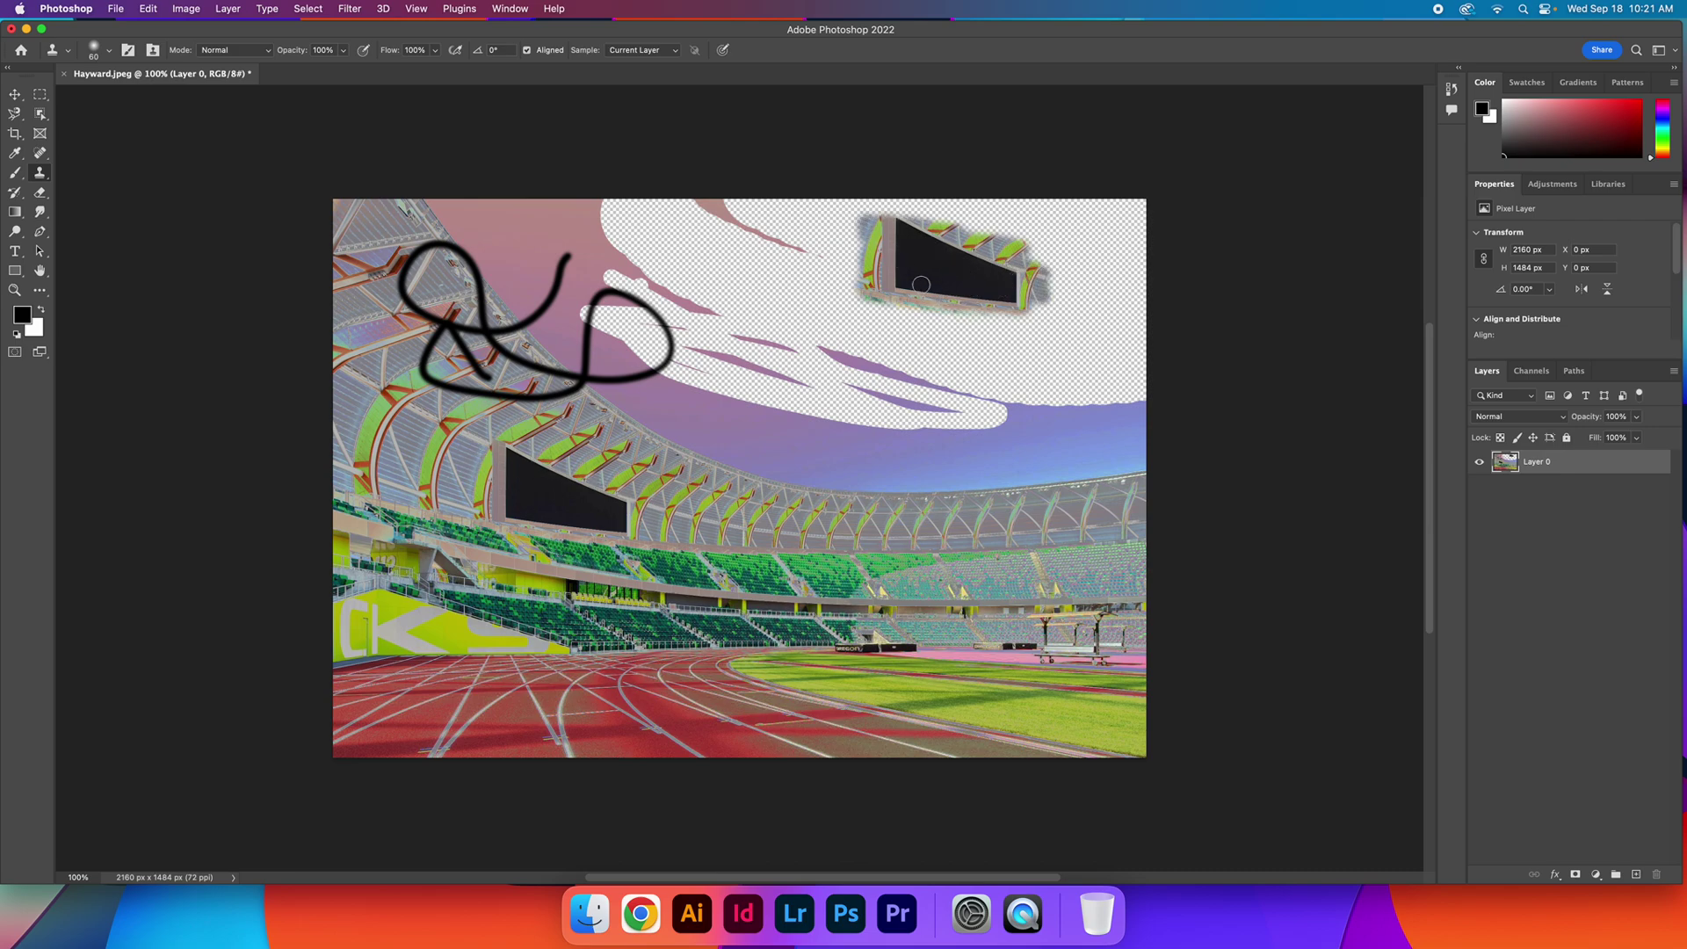
pyautogui.click(15, 95)
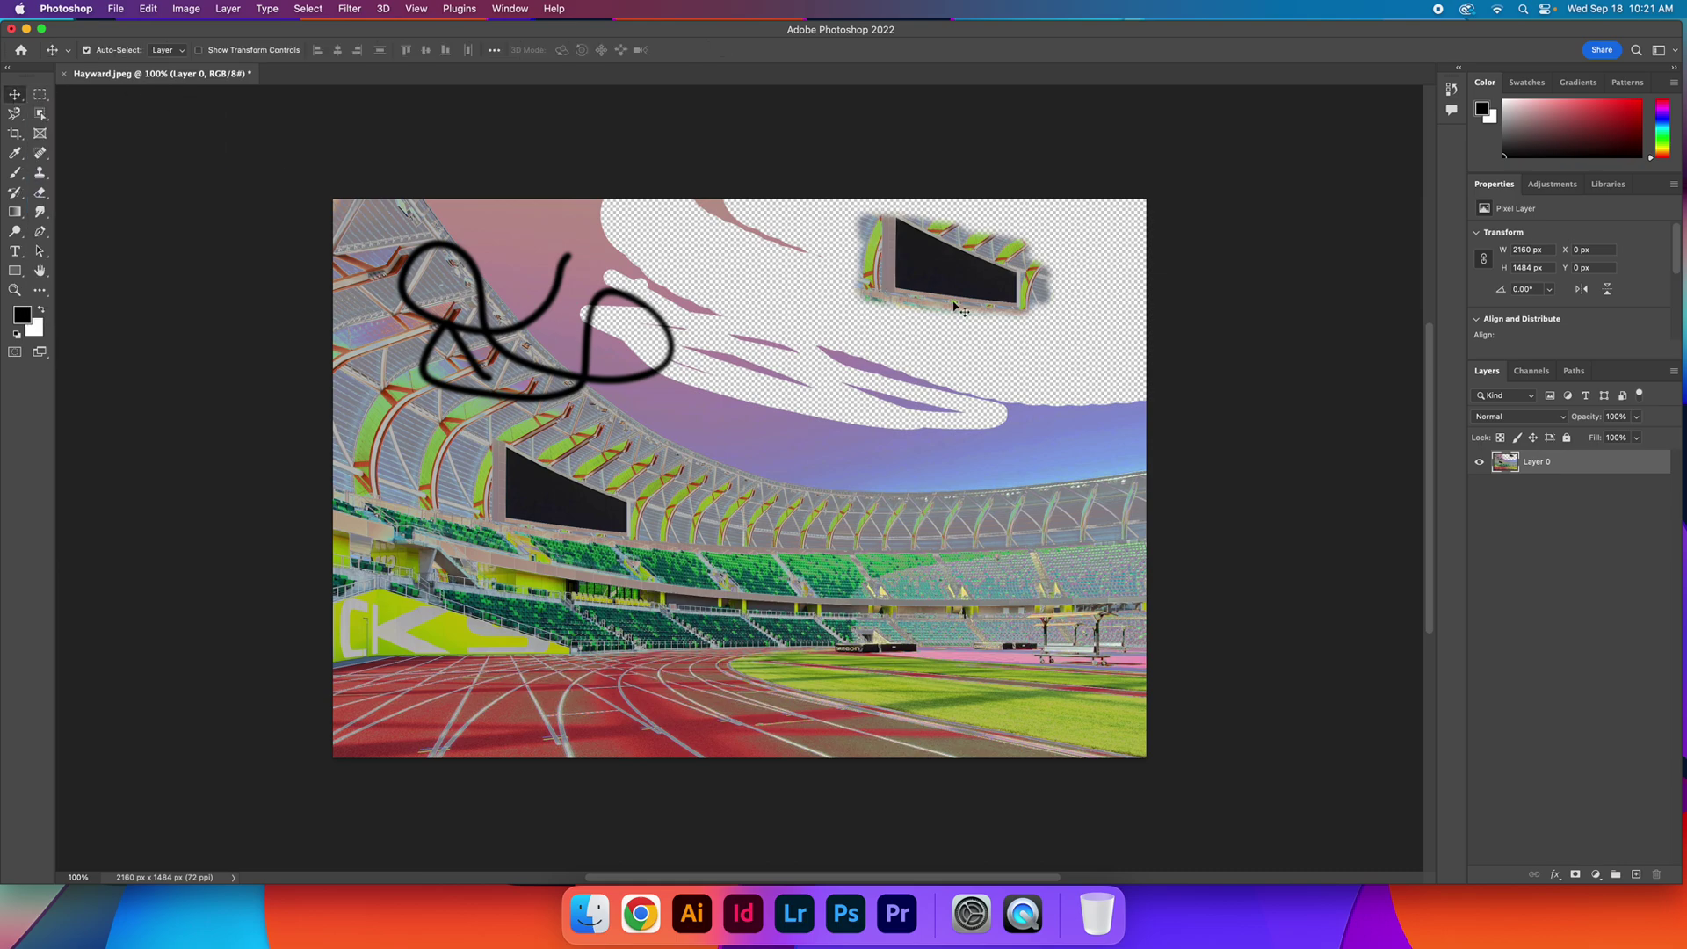
# Revert the stadium photo to its Make Layer history state, discarding the curves, crop, eraser, brush and clone edits.
pyautogui.click(1453, 91)
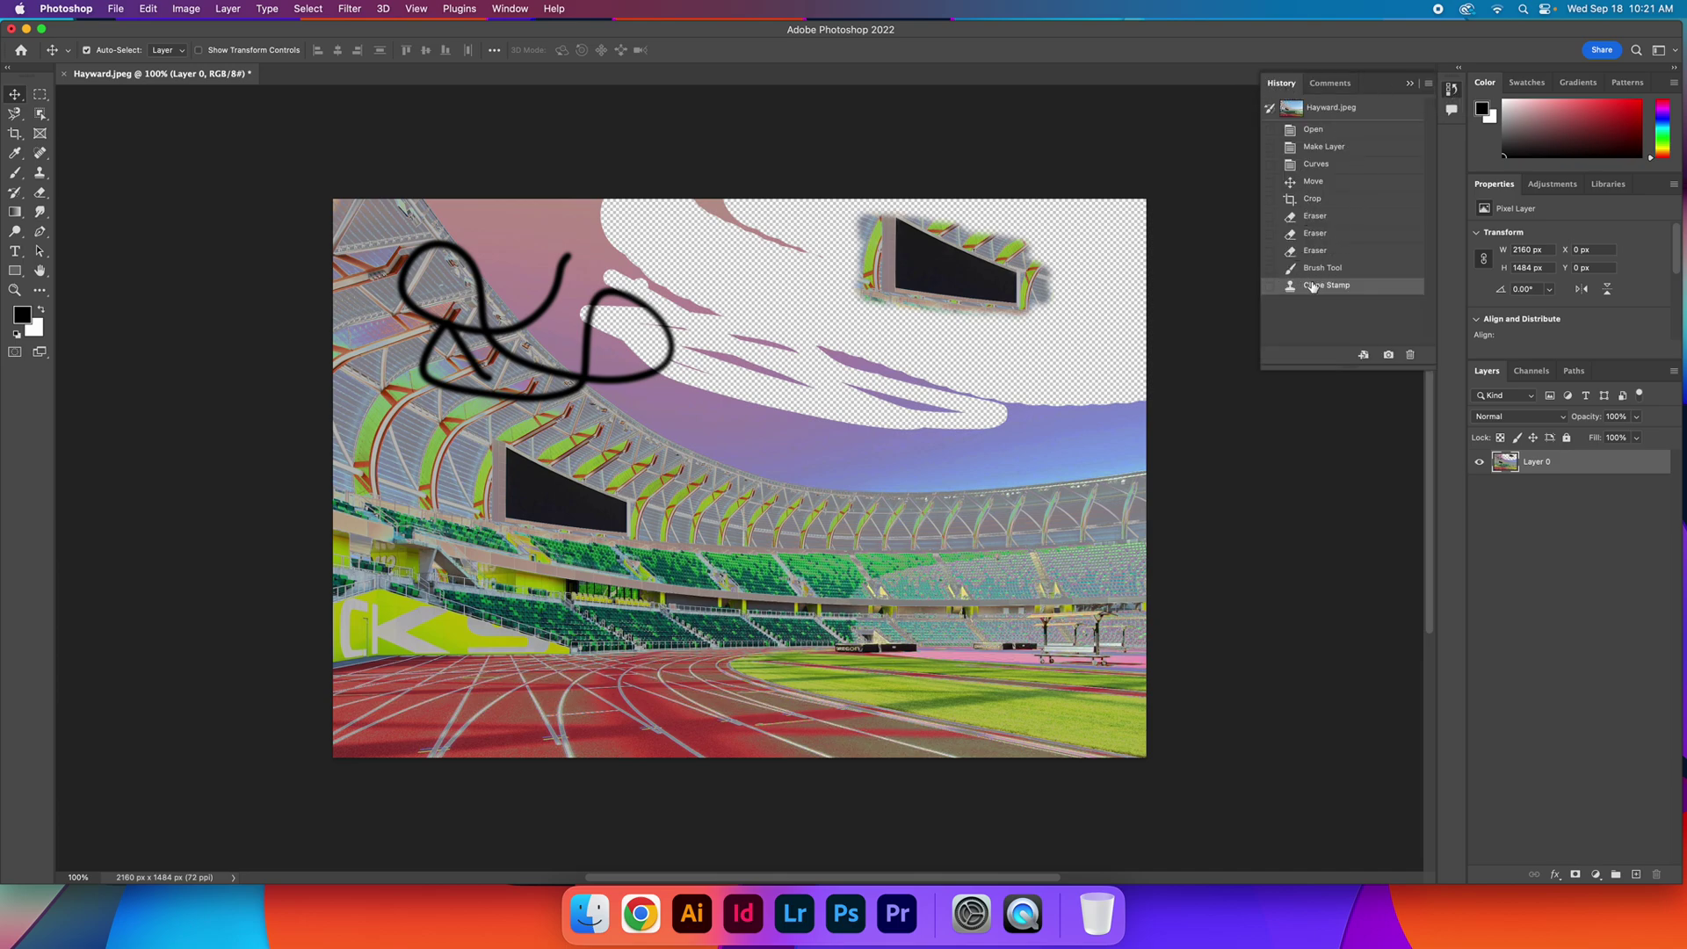
pyautogui.click(1315, 164)
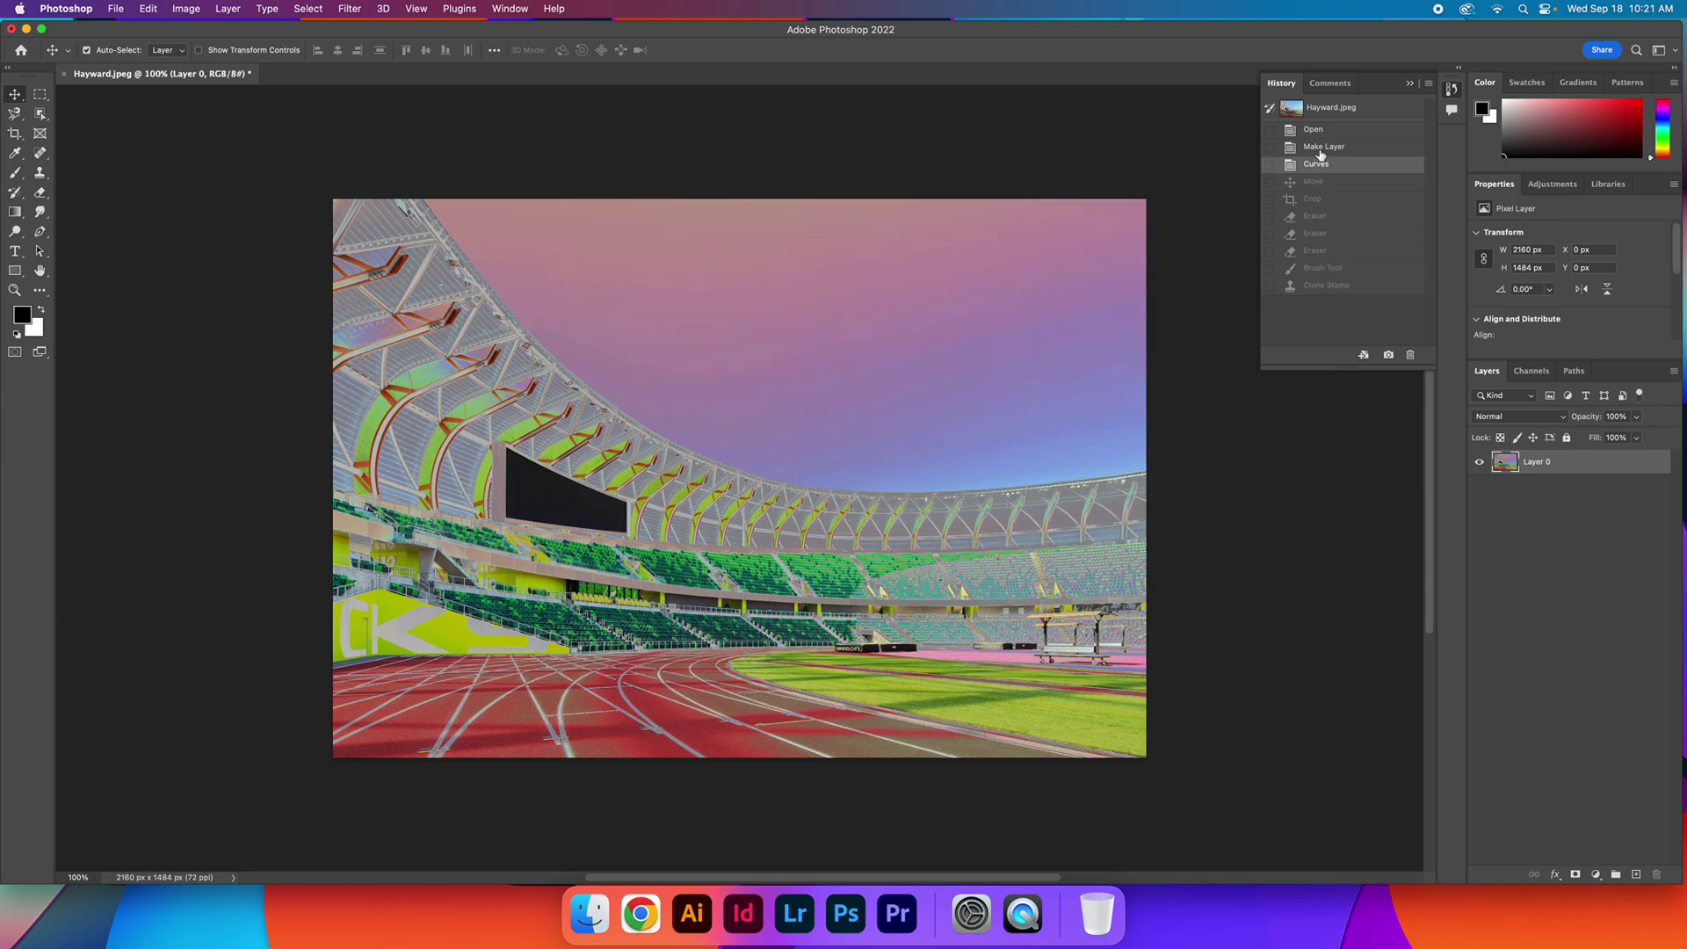
pyautogui.click(1321, 148)
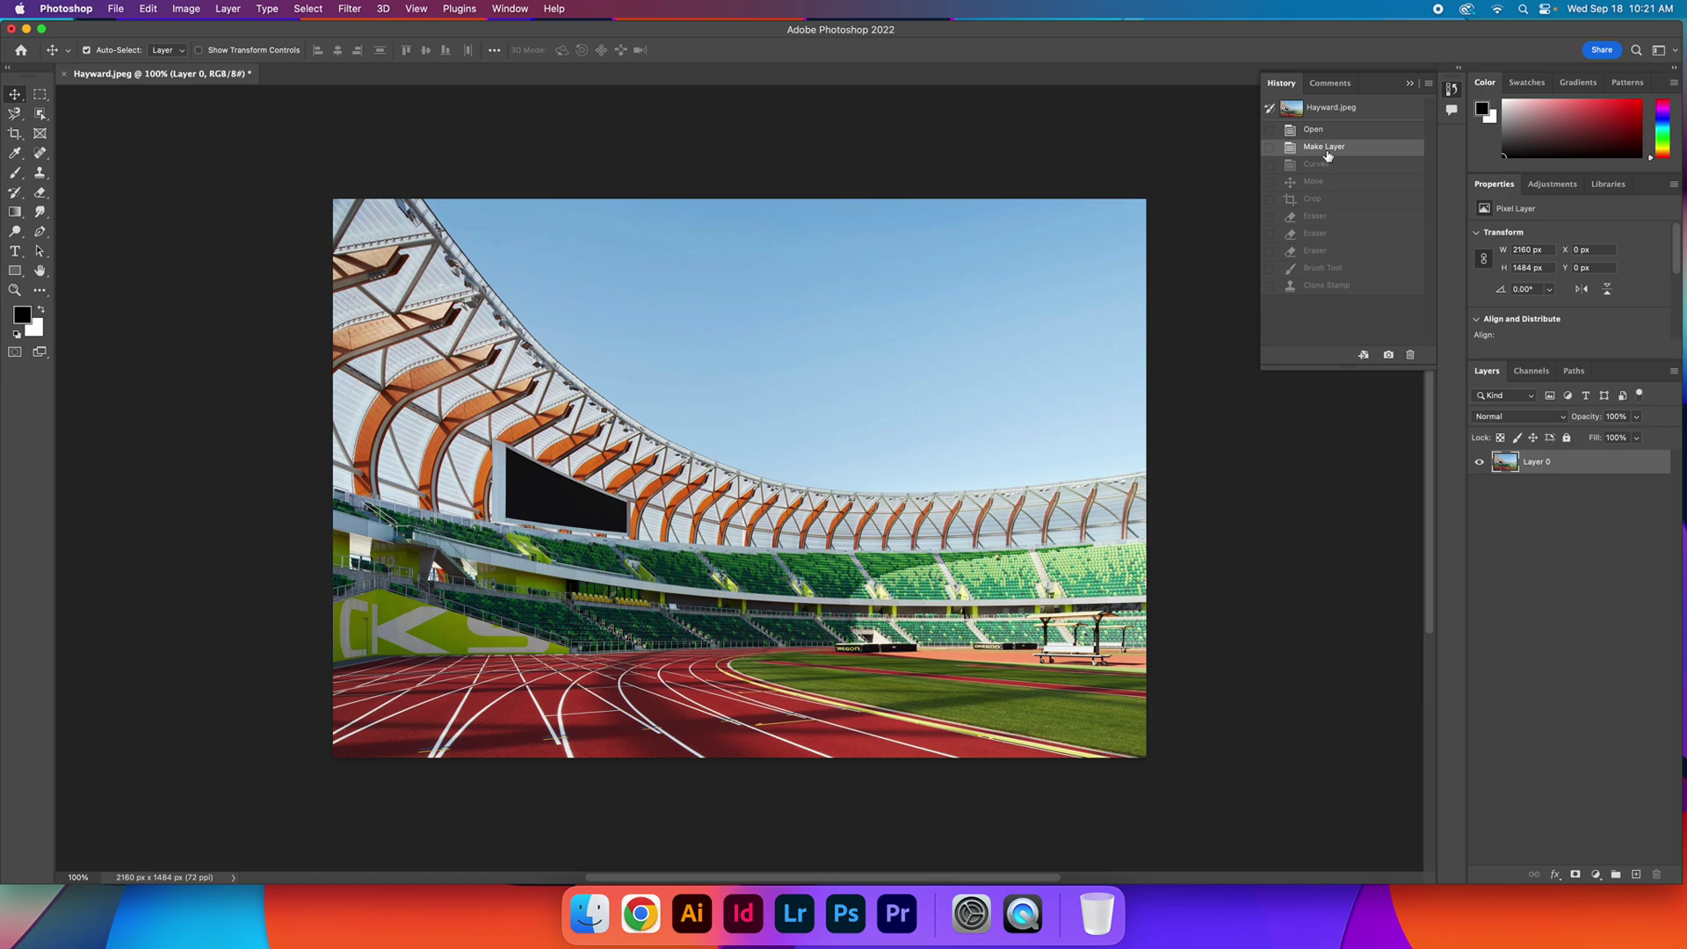
pyautogui.click(1410, 84)
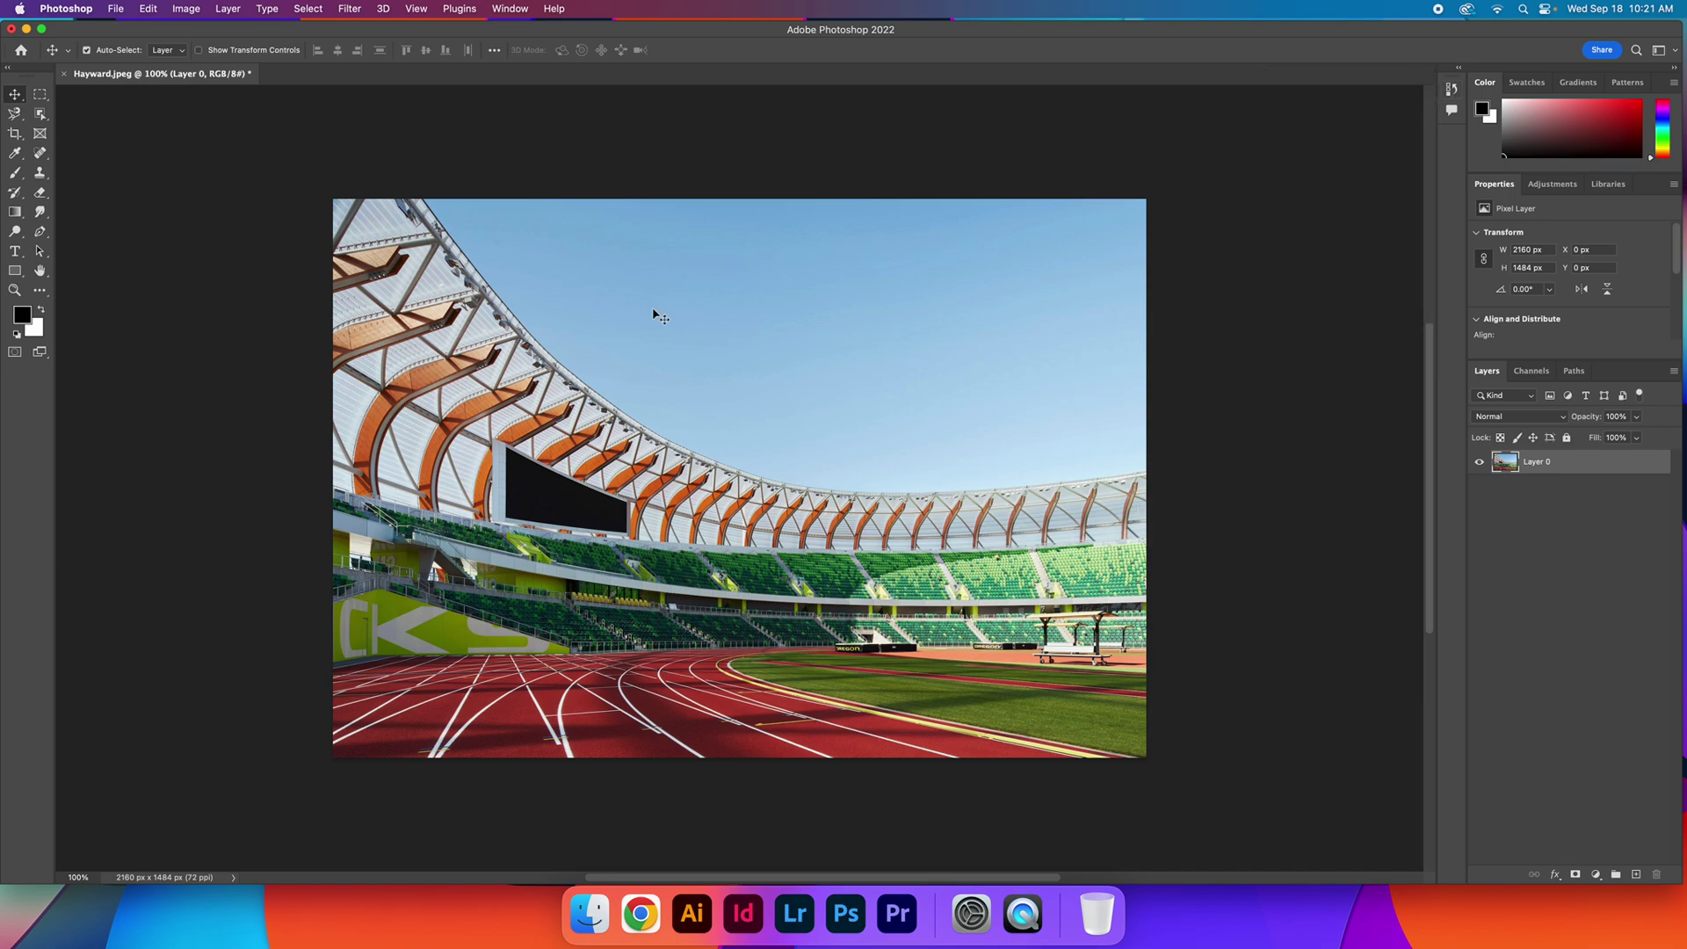
# View the stadium photo at 200% with the Zoom tool, zoom back out to 100%, and return to the Move tool.
pyautogui.click(13, 291)
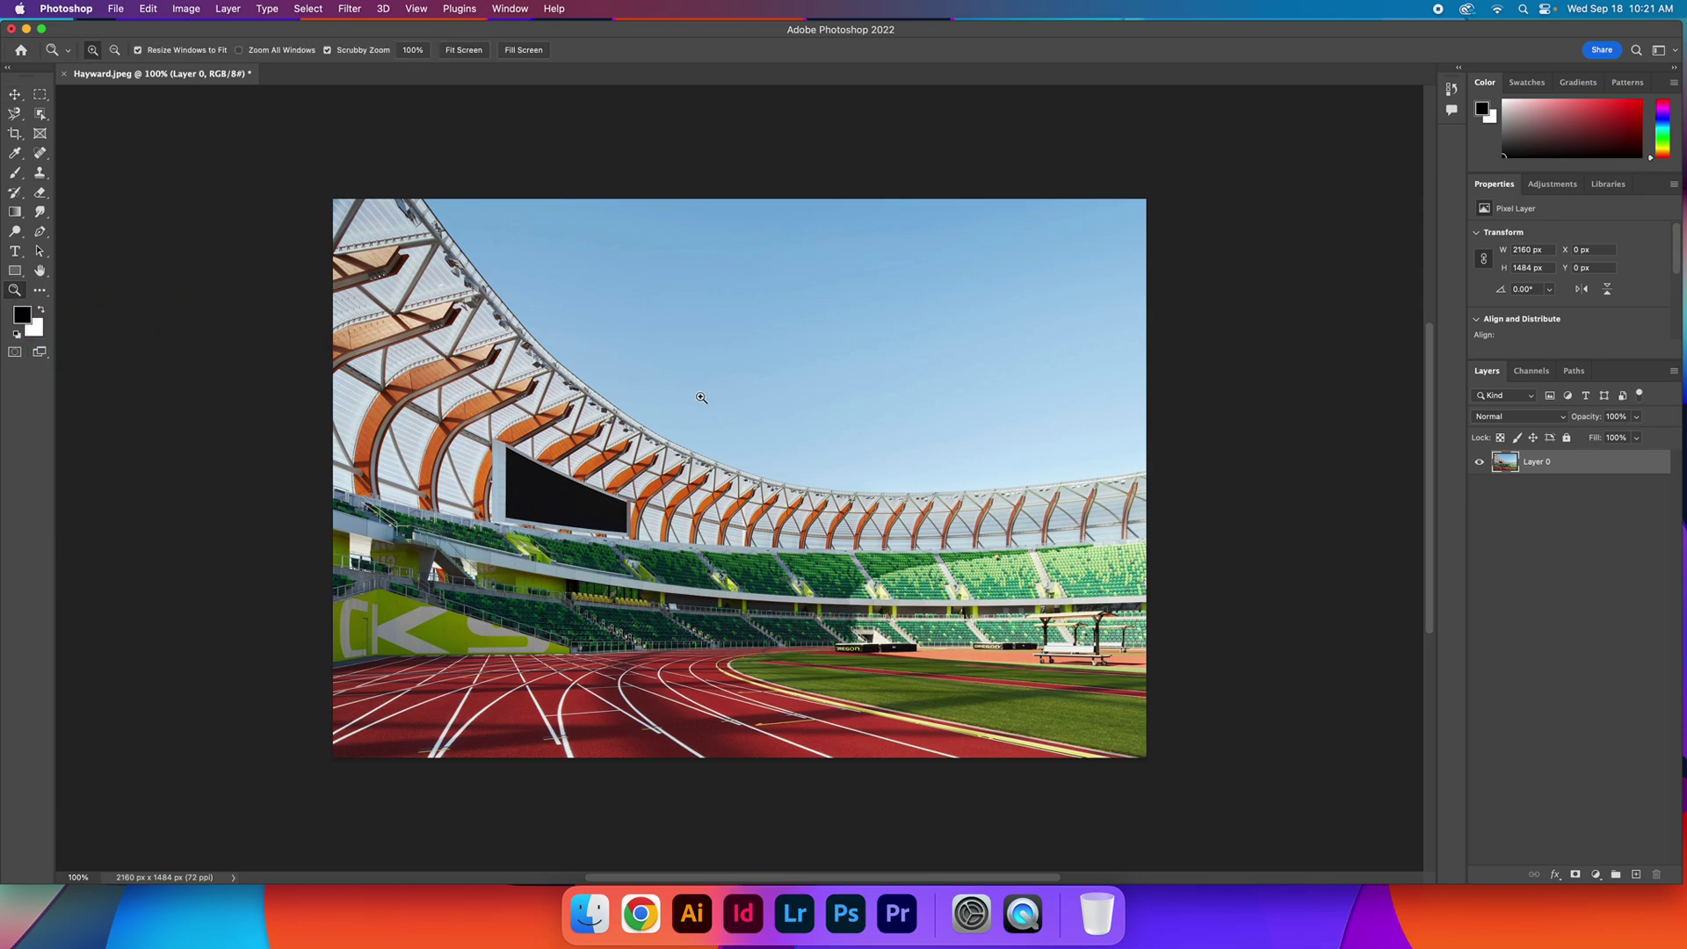
pyautogui.click(755, 437)
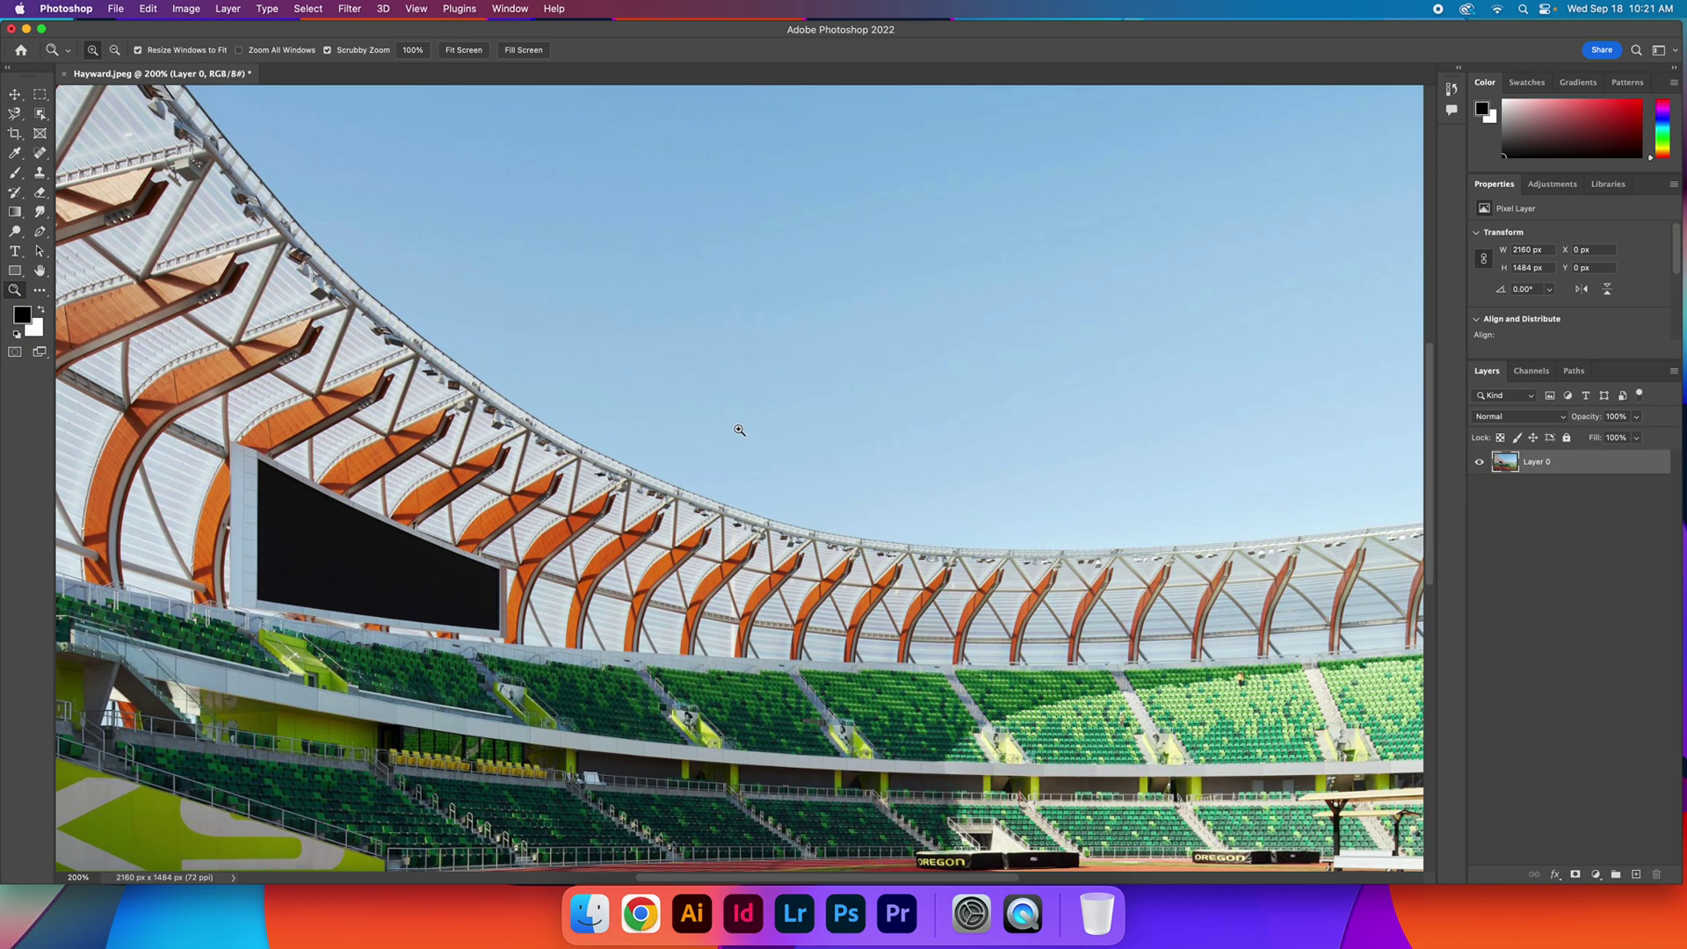
pyautogui.rightClick(737, 433)
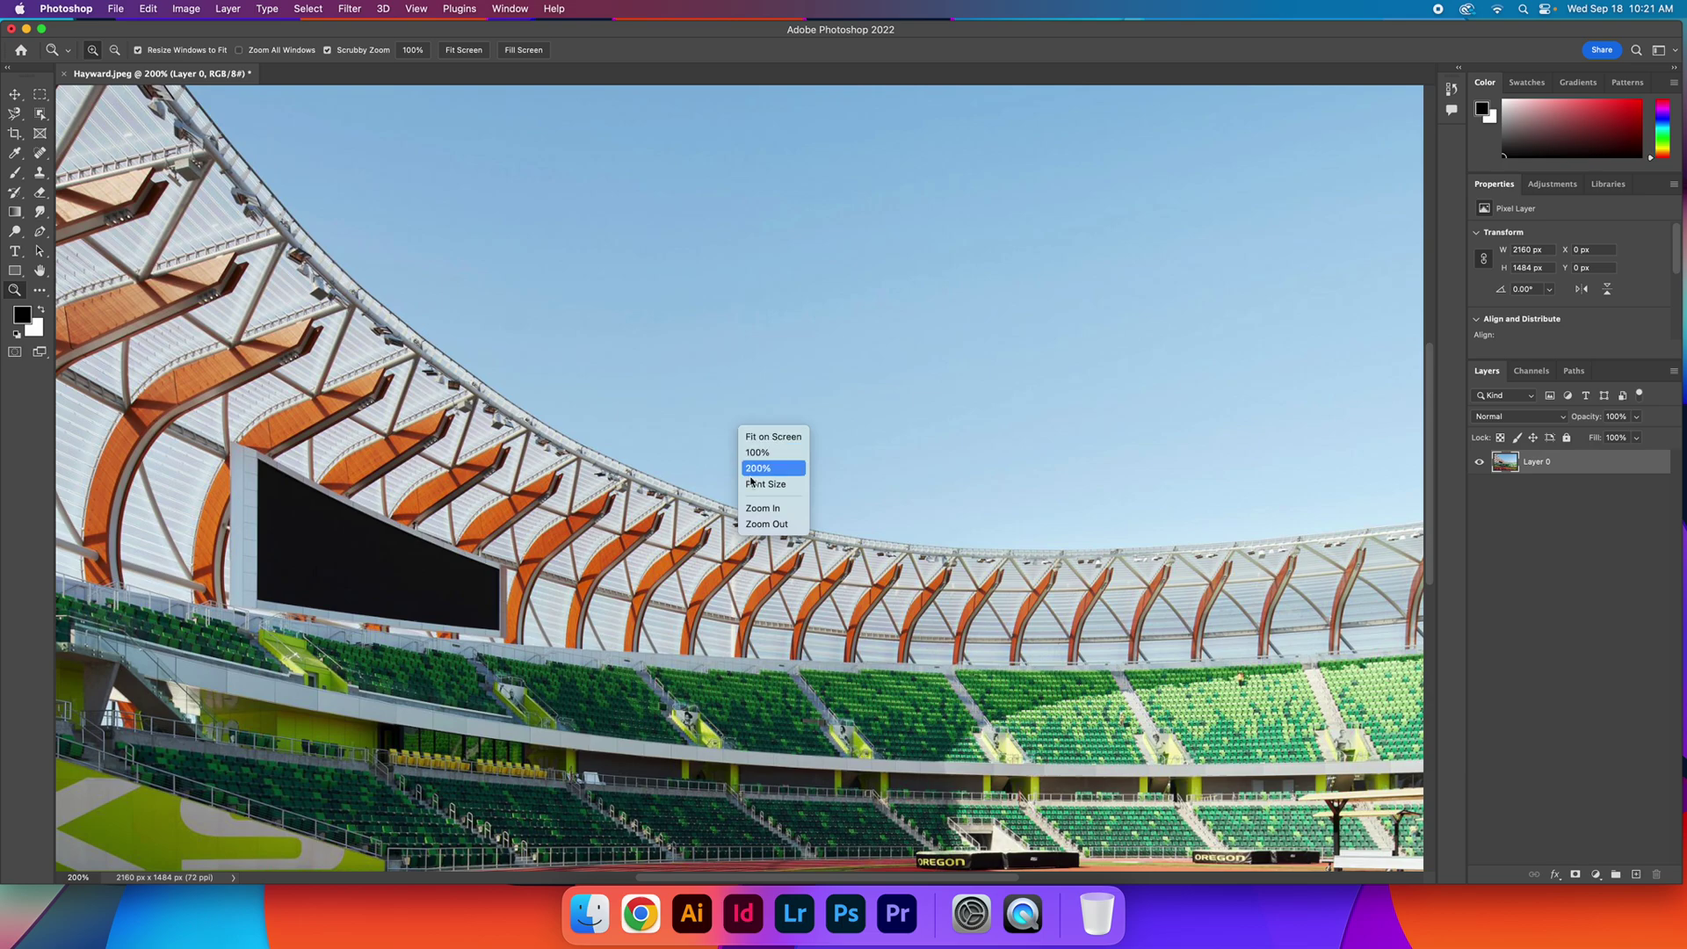
pyautogui.click(765, 525)
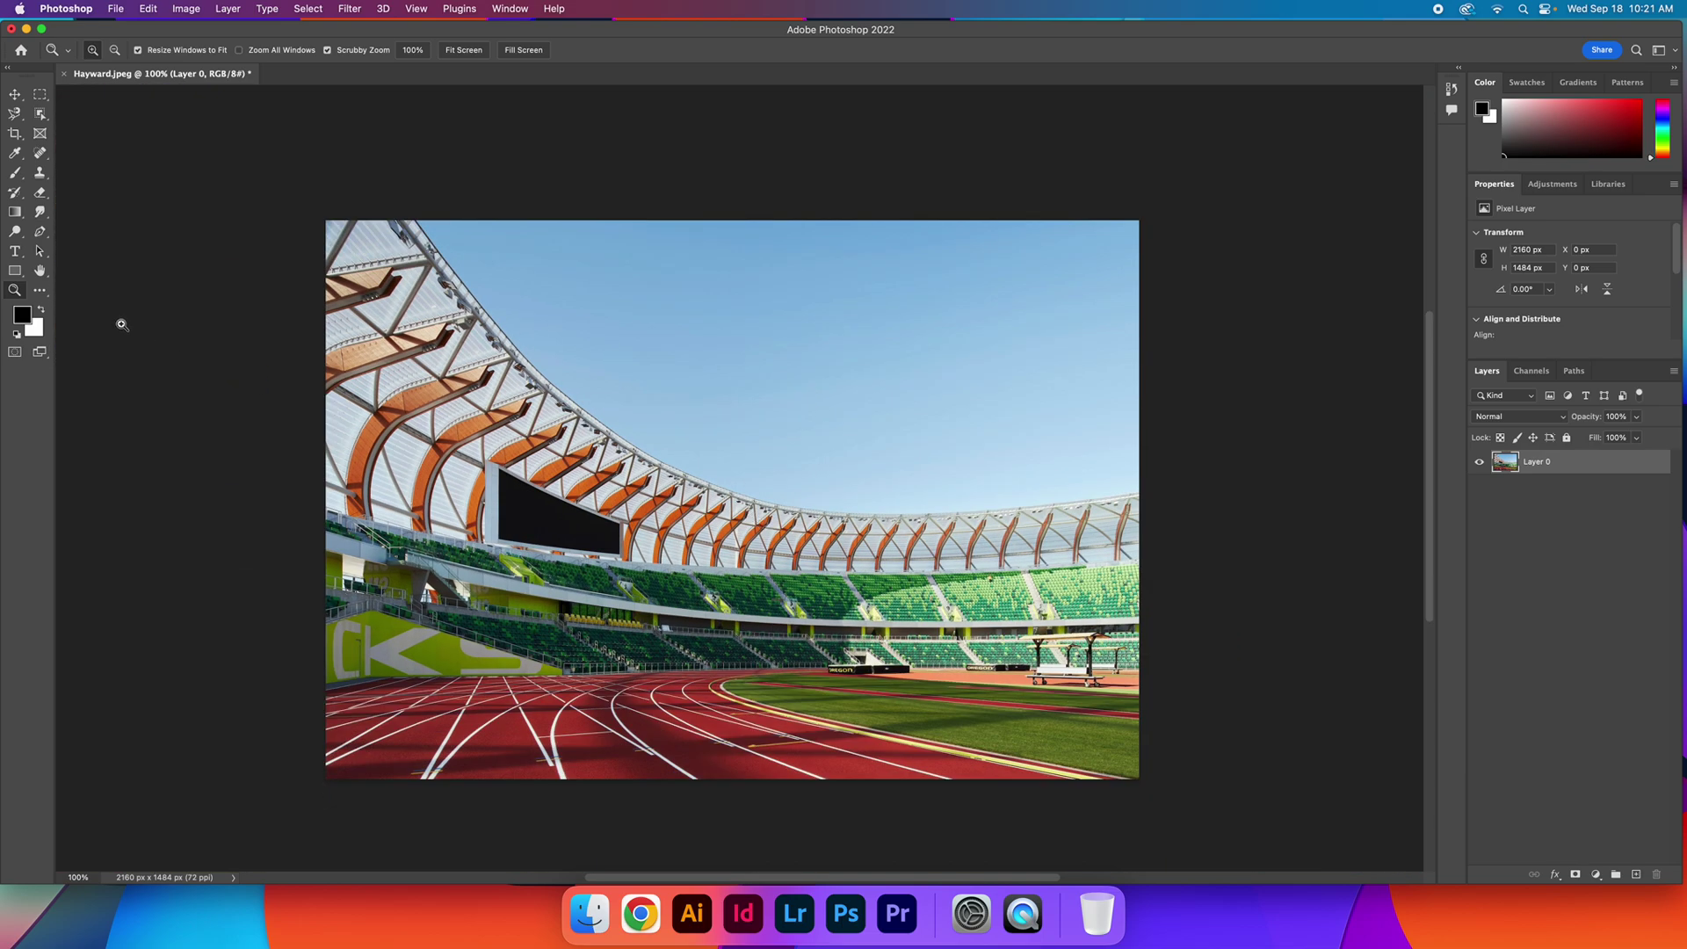
pyautogui.click(14, 95)
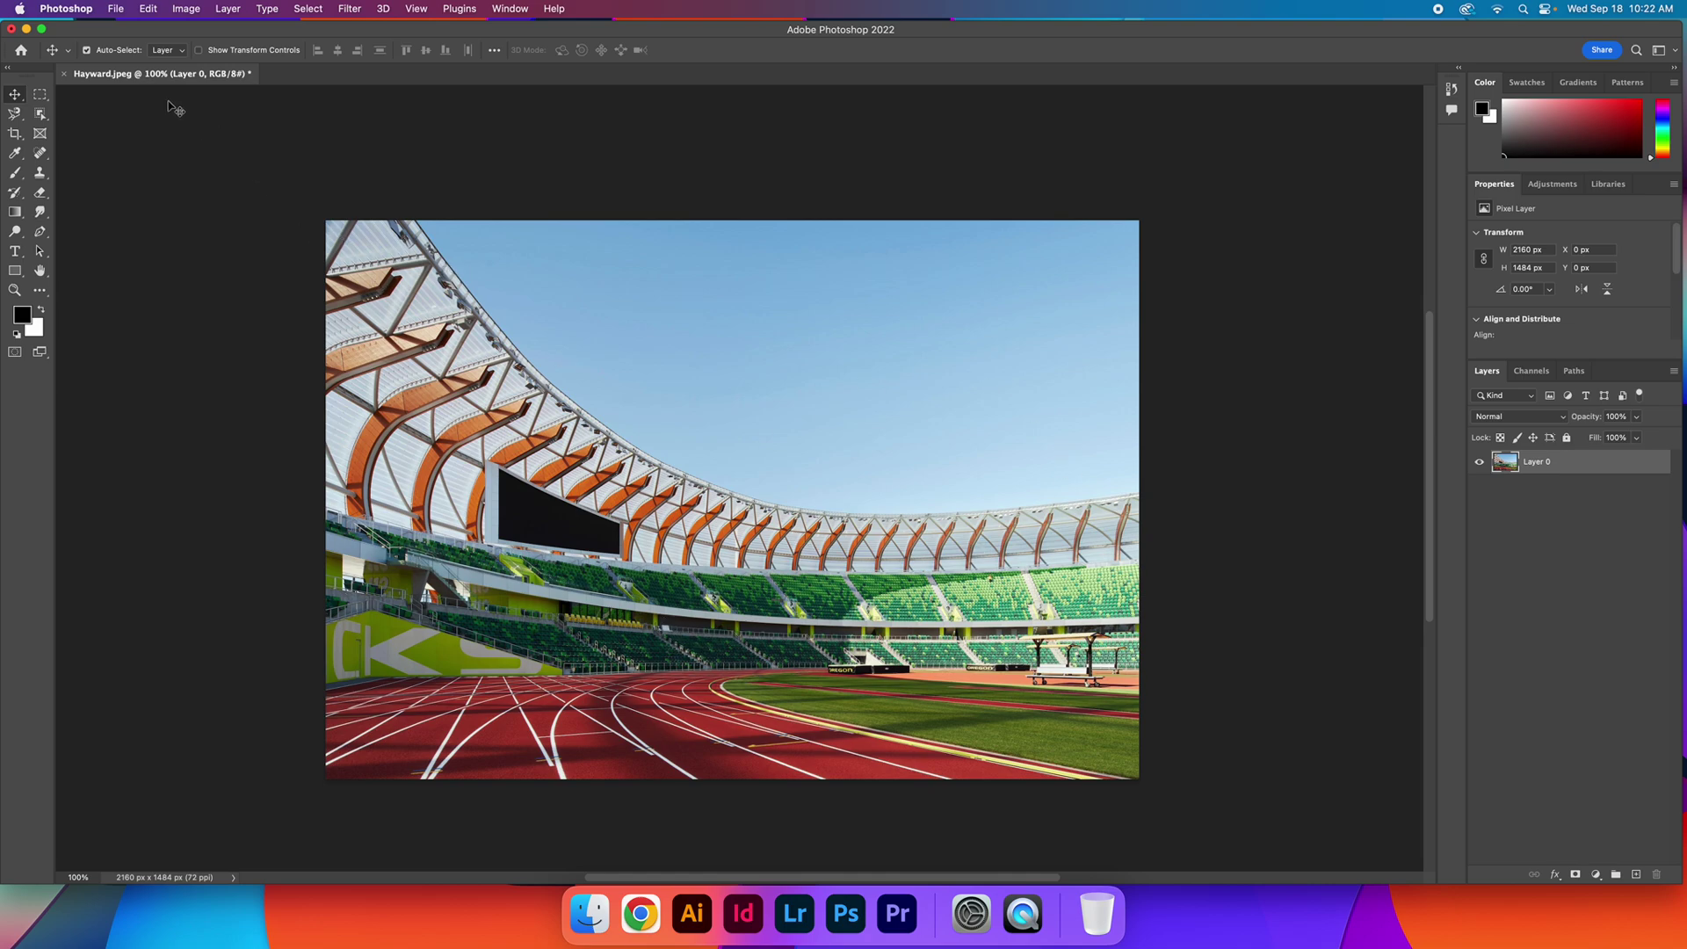
# Open Track Photo.jpeg from the Downloads folder as a second document.
pyautogui.click(116, 10)
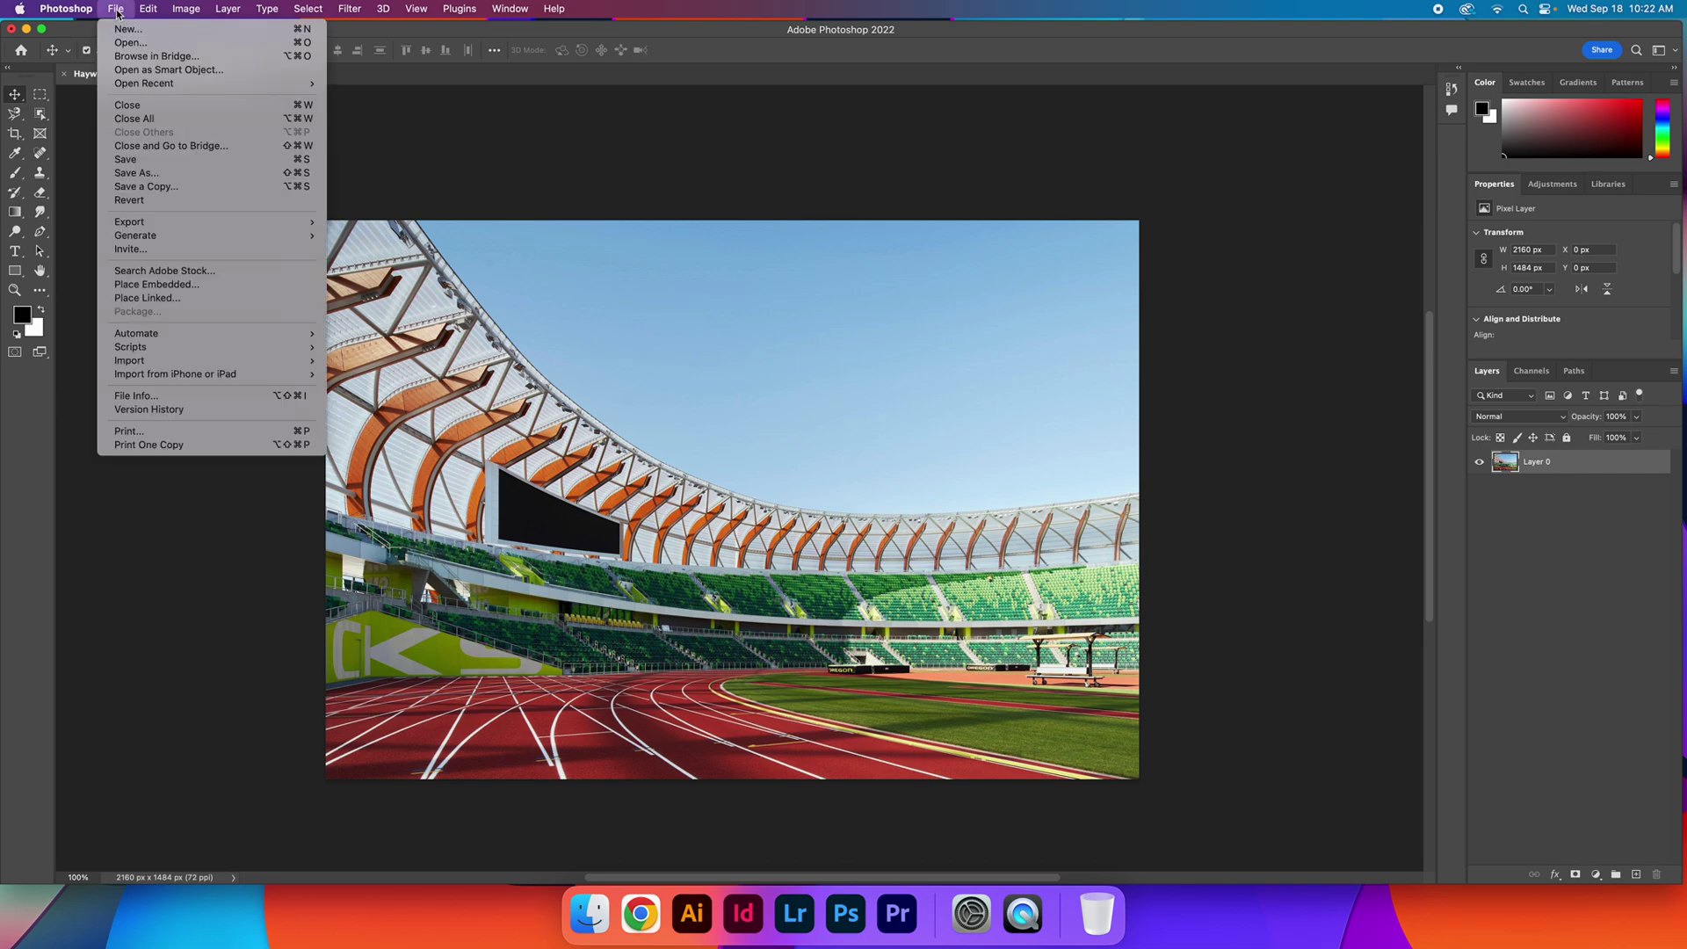
pyautogui.click(115, 42)
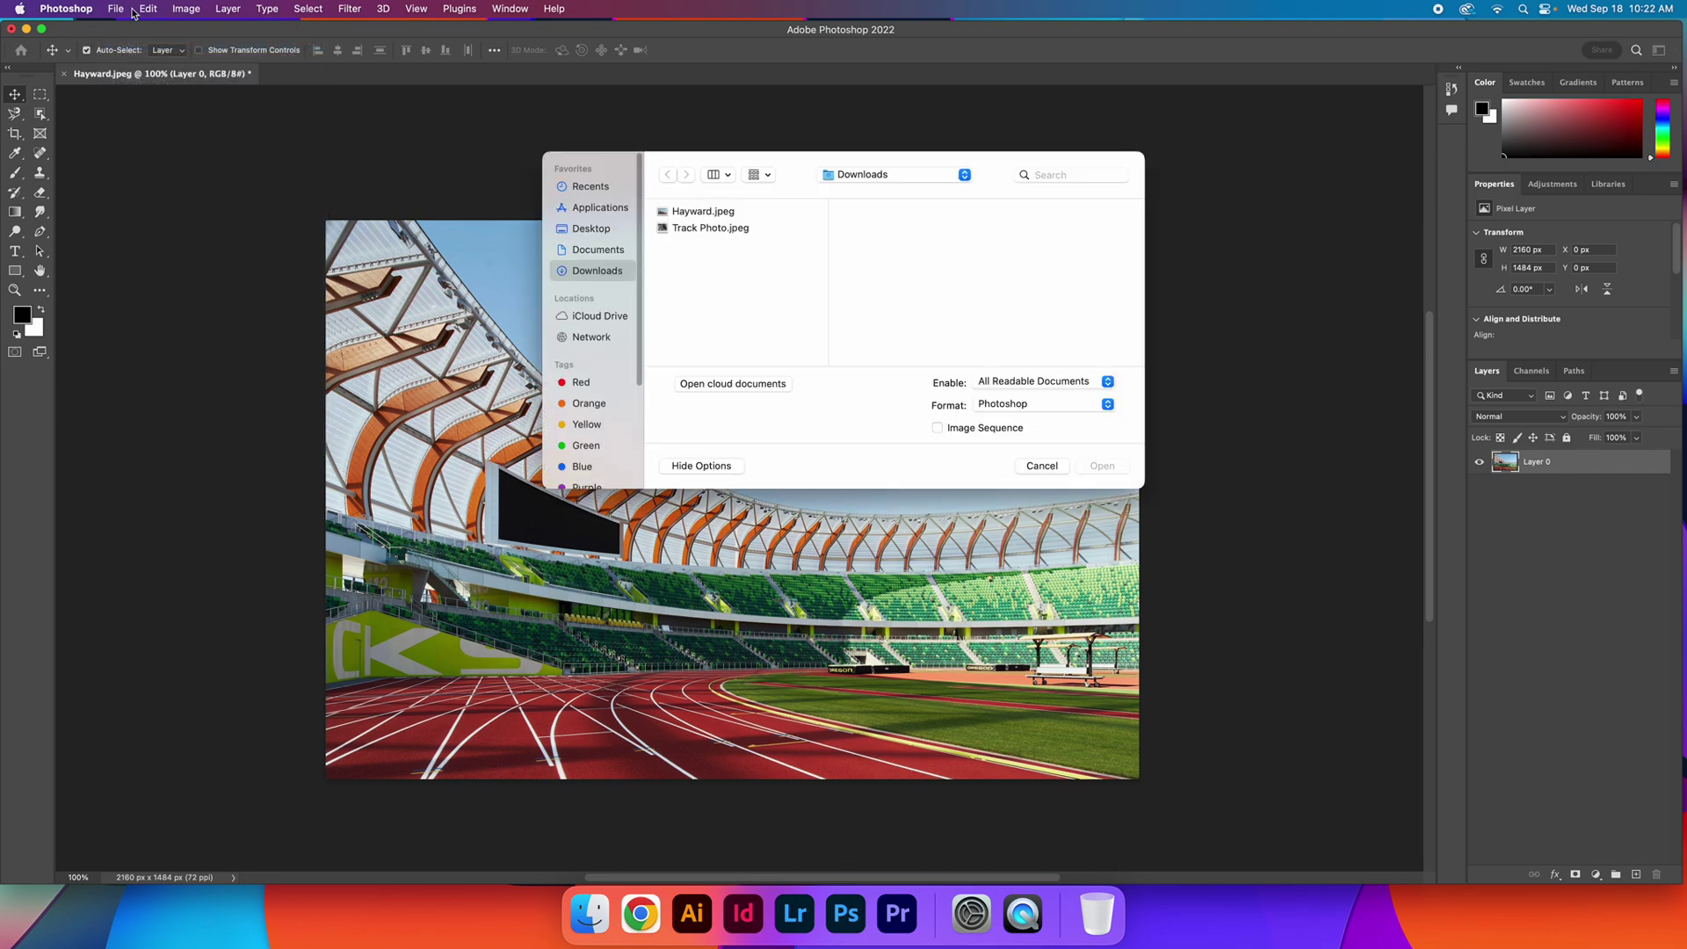
pyautogui.click(723, 229)
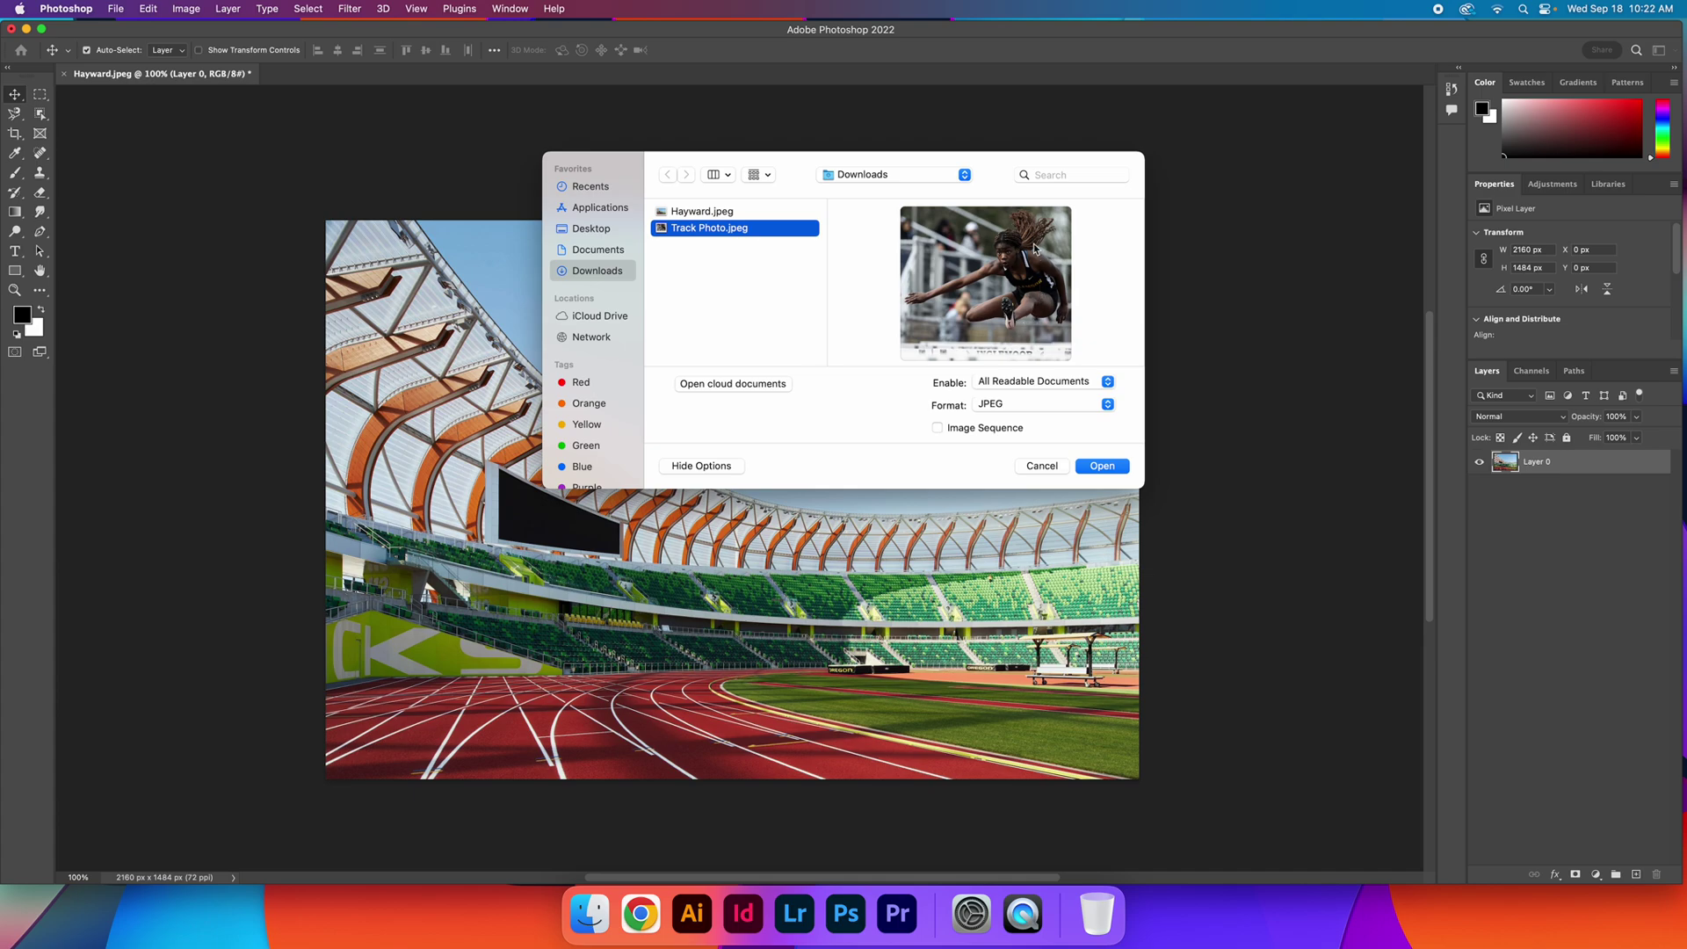
pyautogui.click(1116, 471)
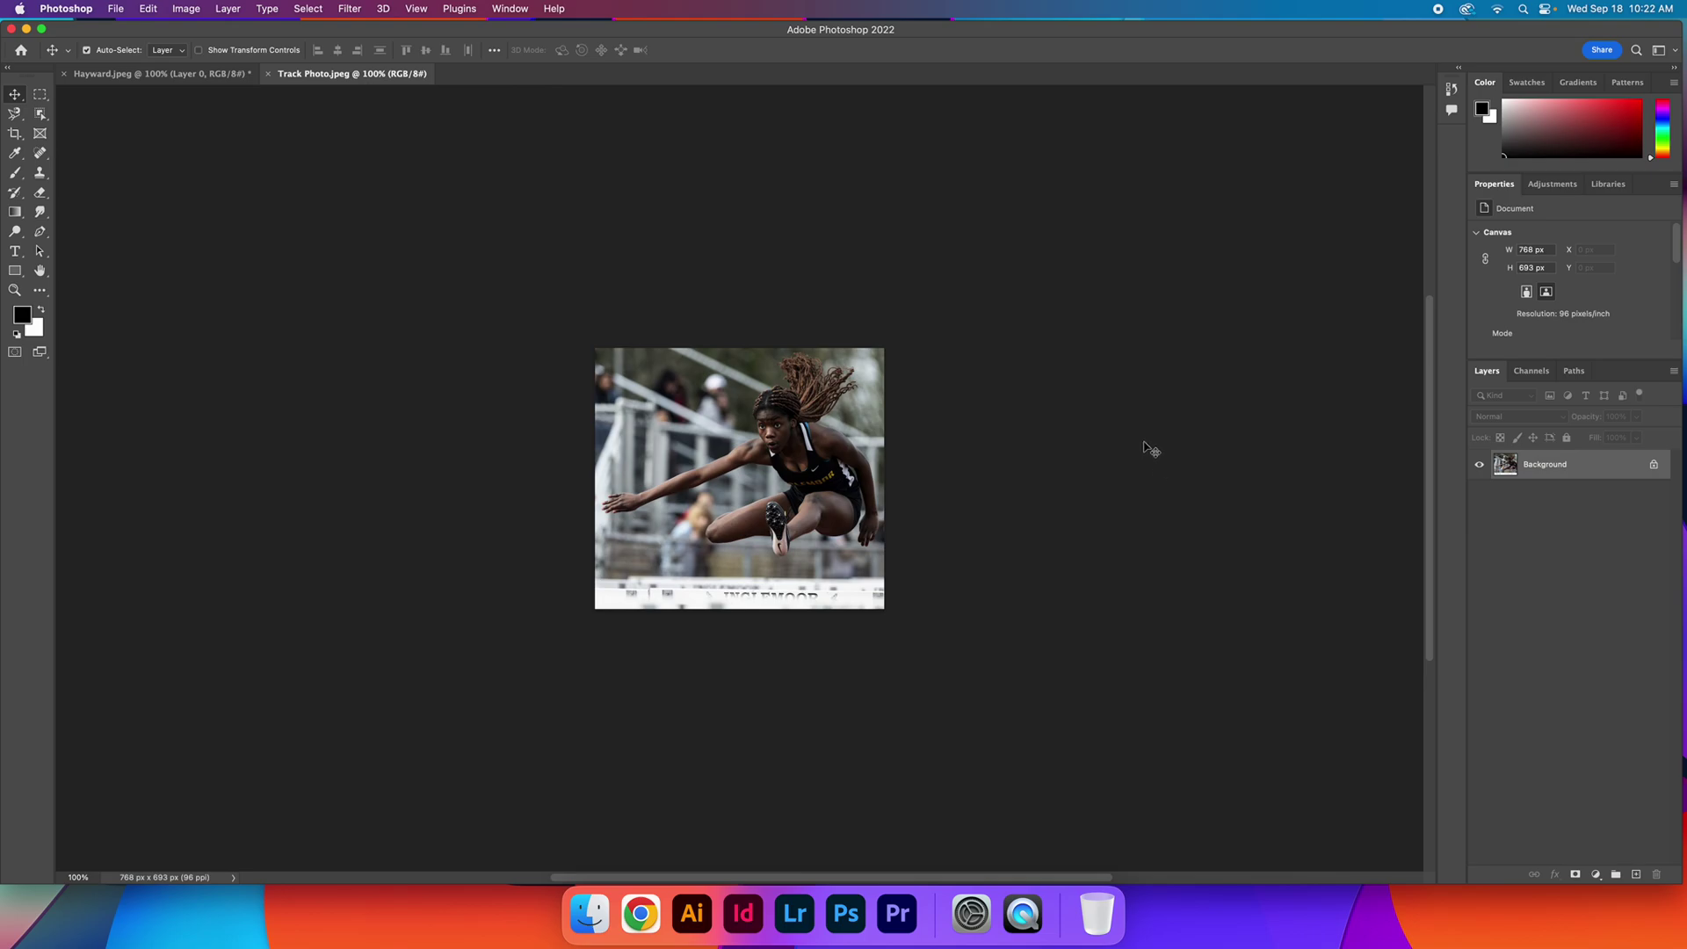
# Unlock the Background layer of the track photo so that it can be edited.
pyautogui.click(14, 290)
pyautogui.click(738, 442)
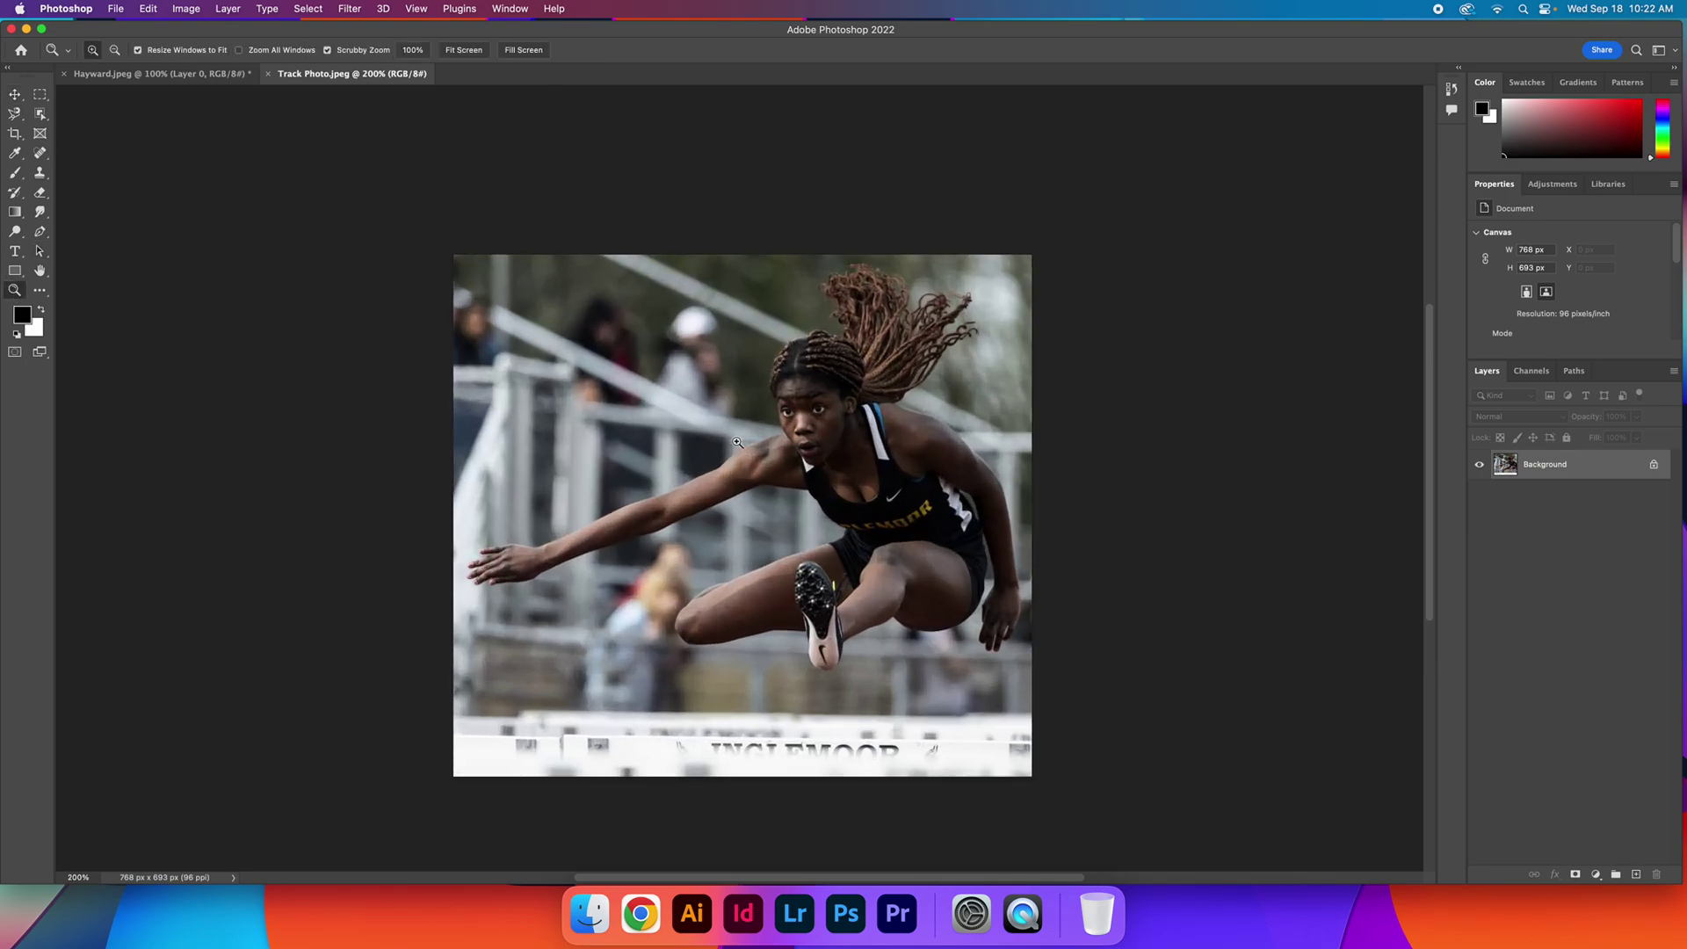
pyautogui.click(738, 442)
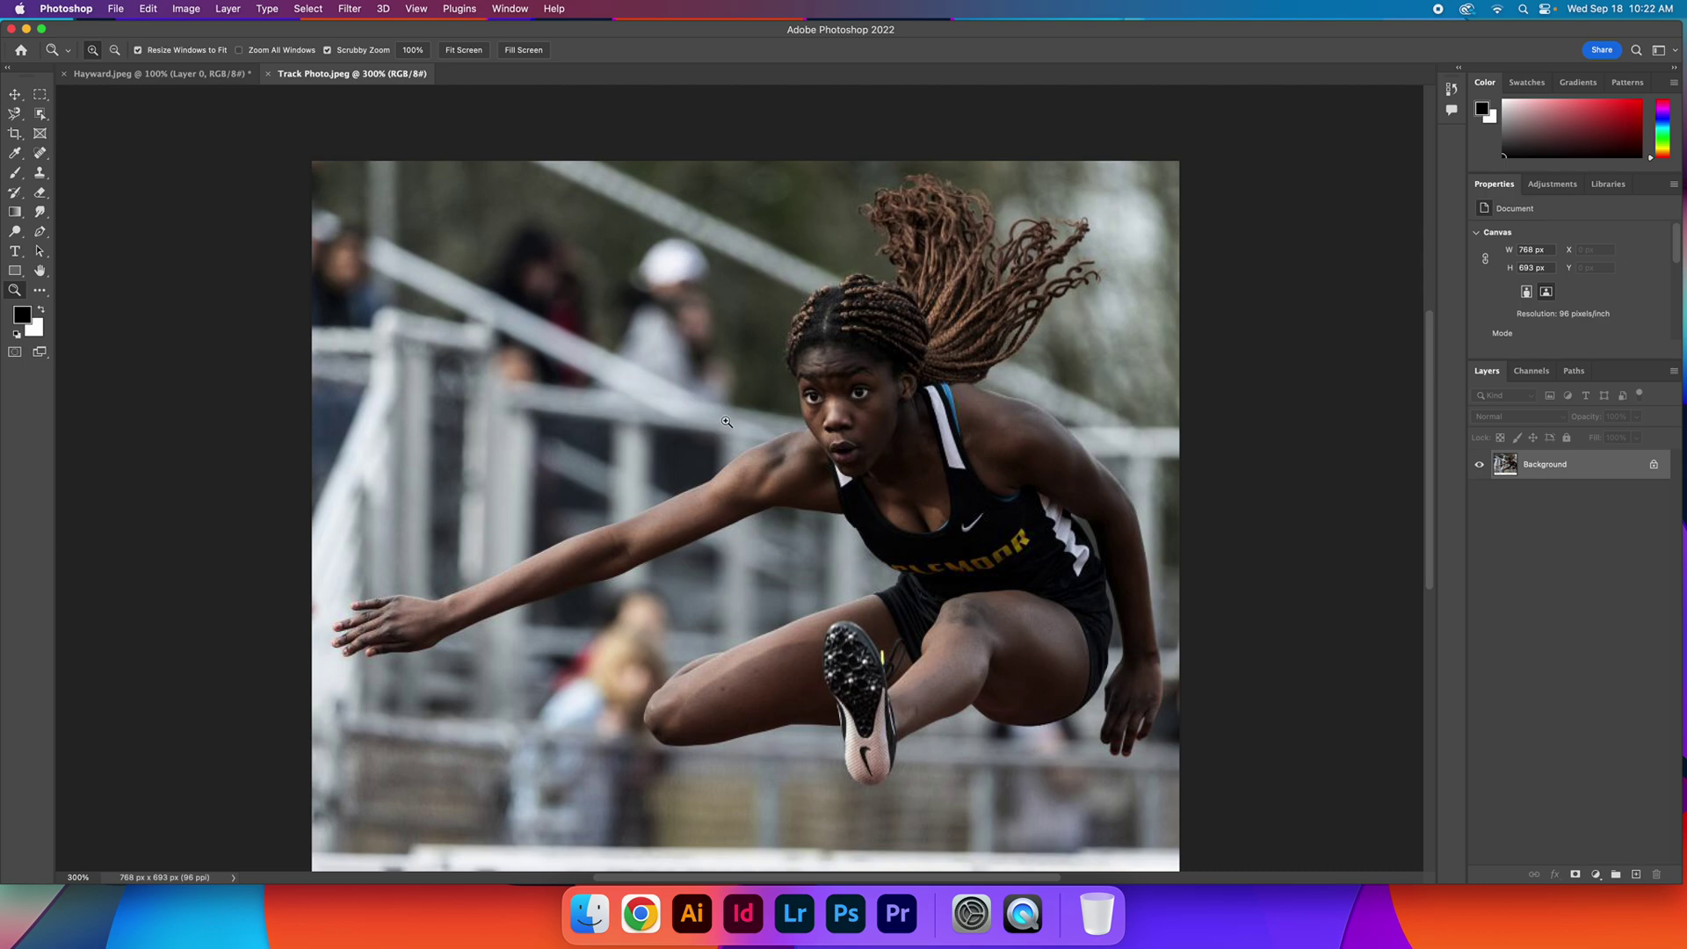
pyautogui.click(15, 94)
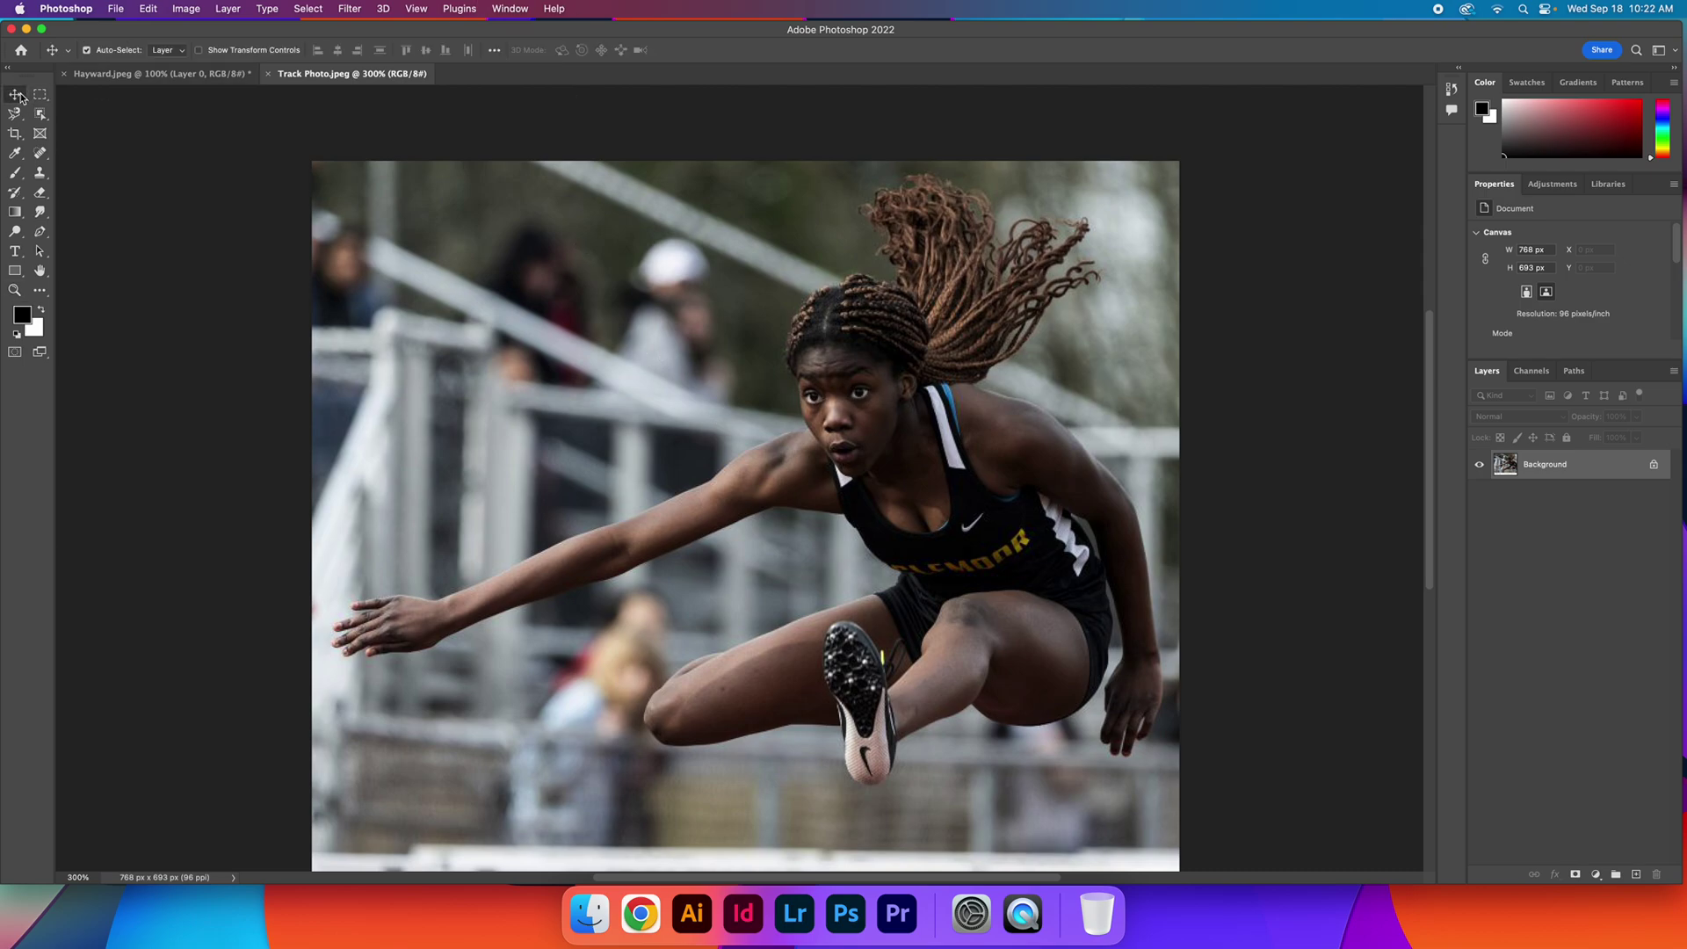
pyautogui.click(1655, 466)
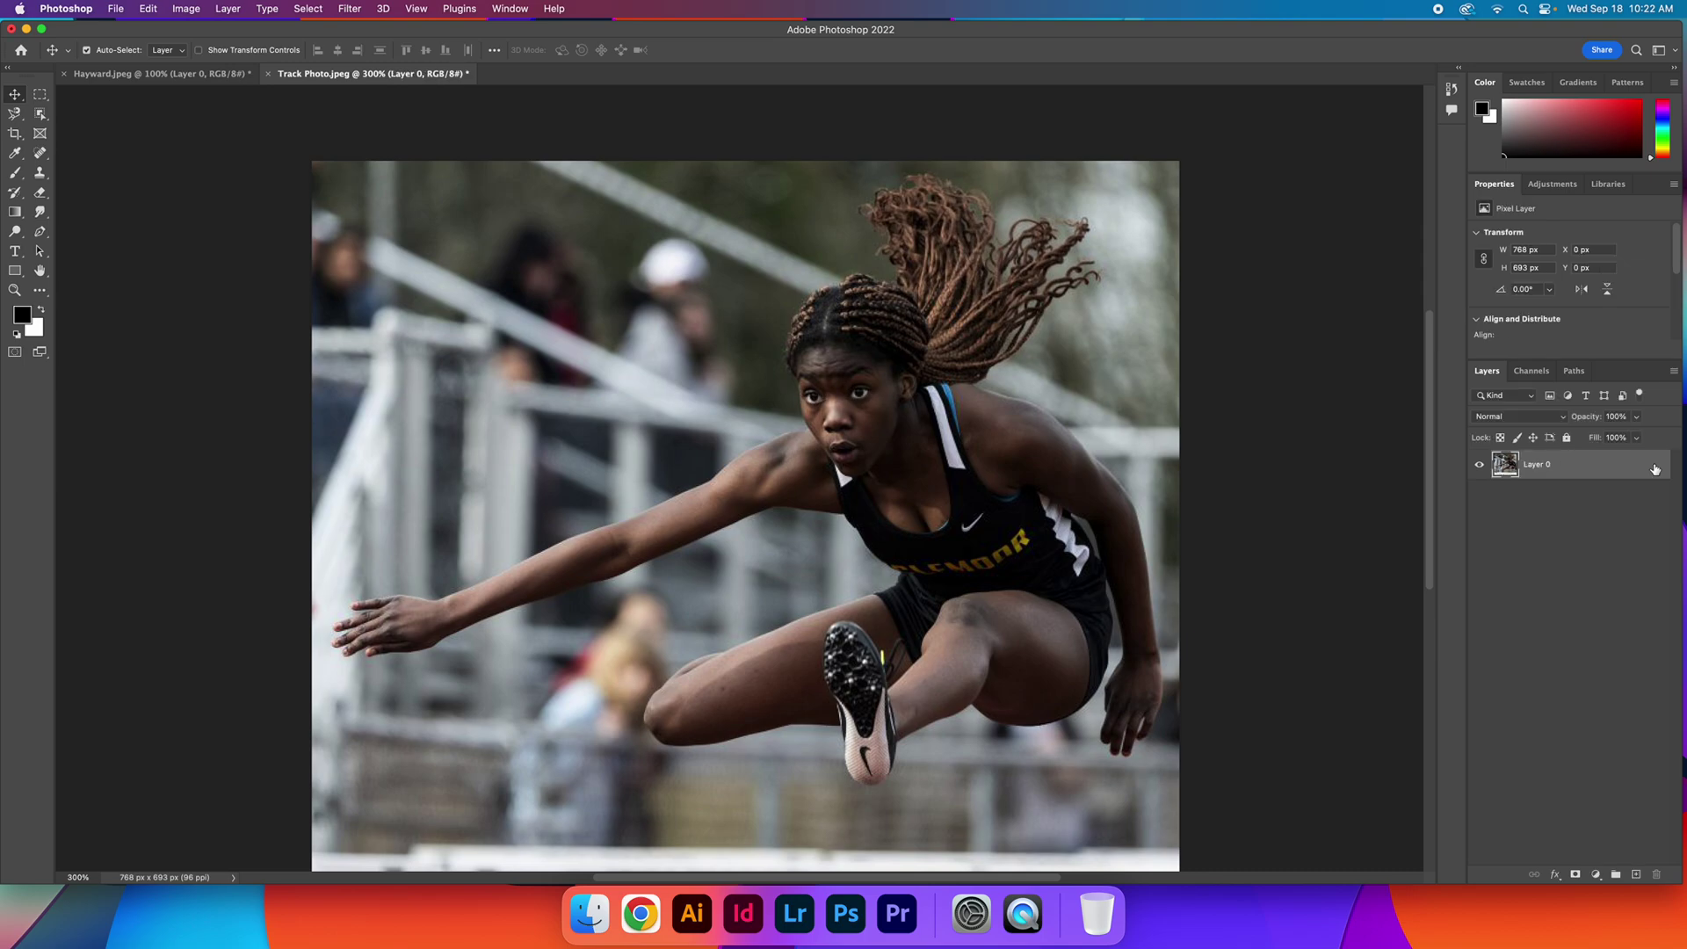
# Trace around the hurdler with the Magnetic Lasso tool to make a closed selection of her whole outline, including the hair.
pyautogui.click(15, 115)
pyautogui.rightClick(14, 115)
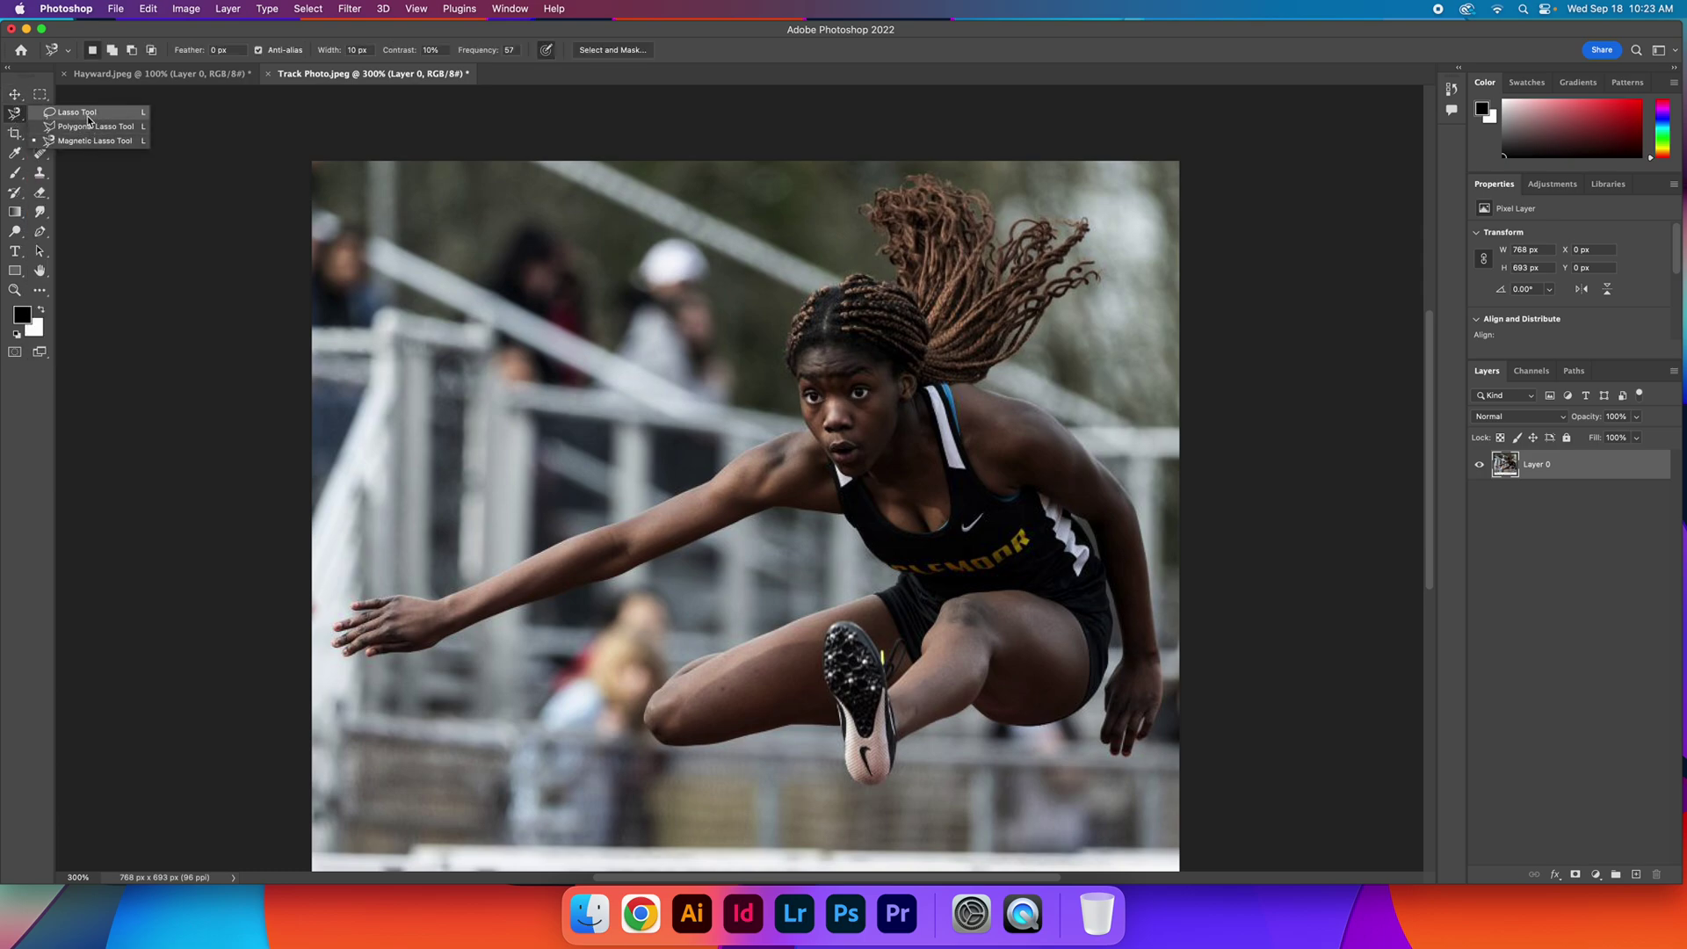
pyautogui.click(13, 117)
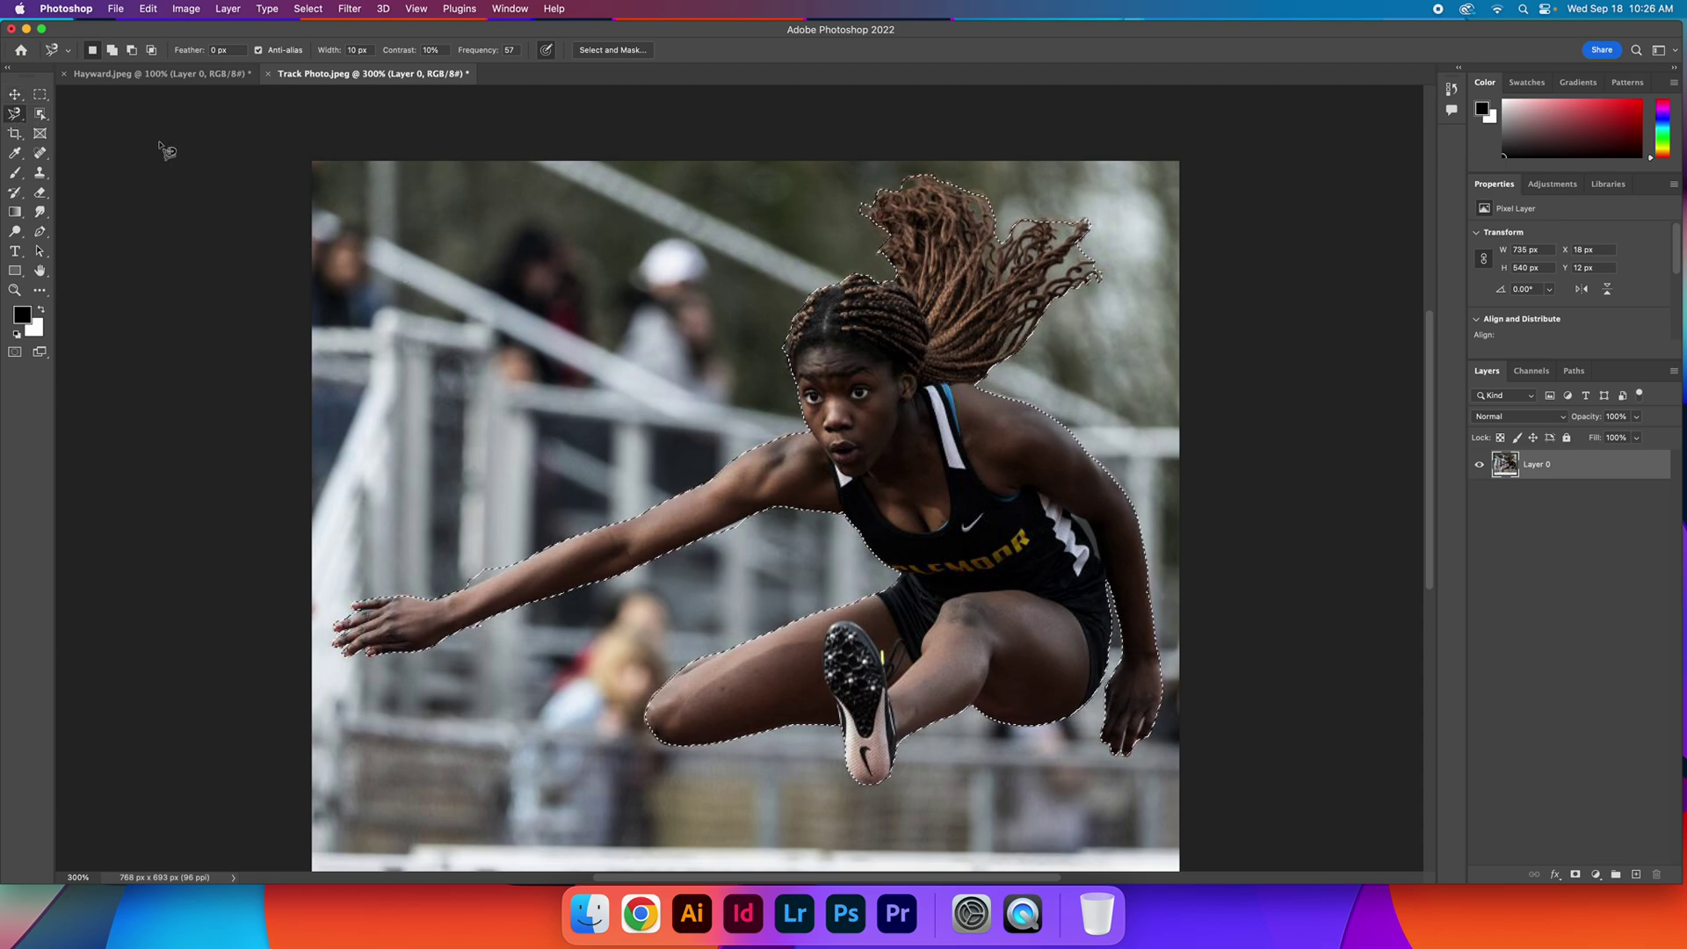
# Delete the selected hurdler from the layer, and undo the deletion.
pyautogui.click(14, 95)
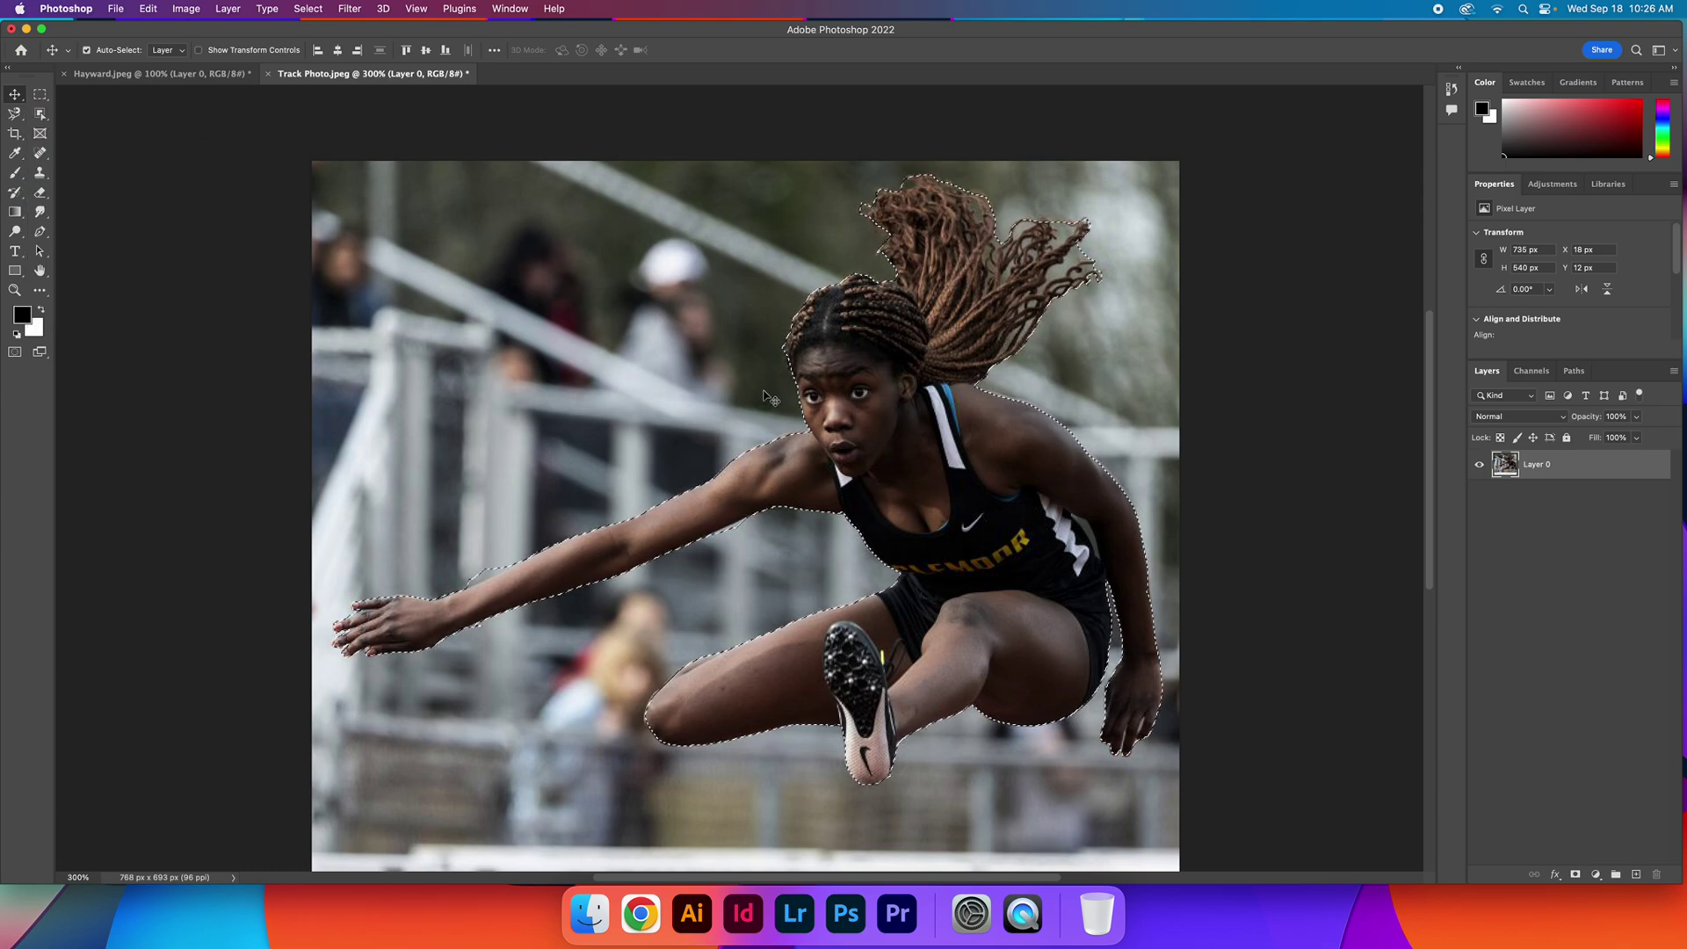
pyautogui.scroll(-1, 849, 302)
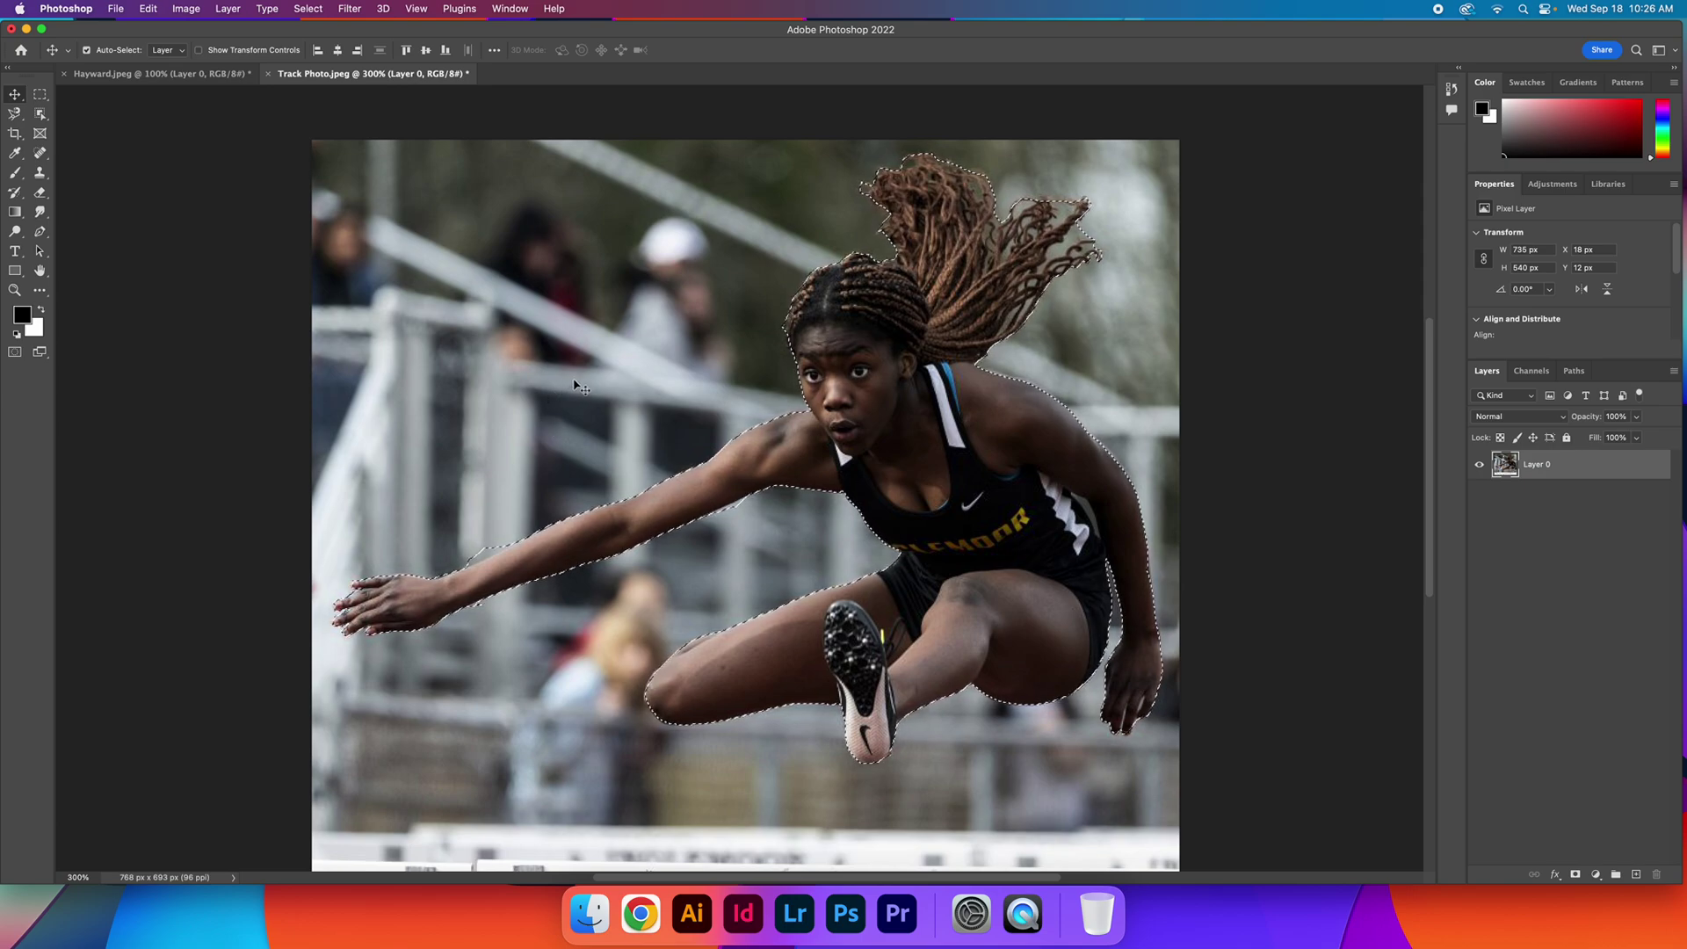
pyautogui.press('Delete')
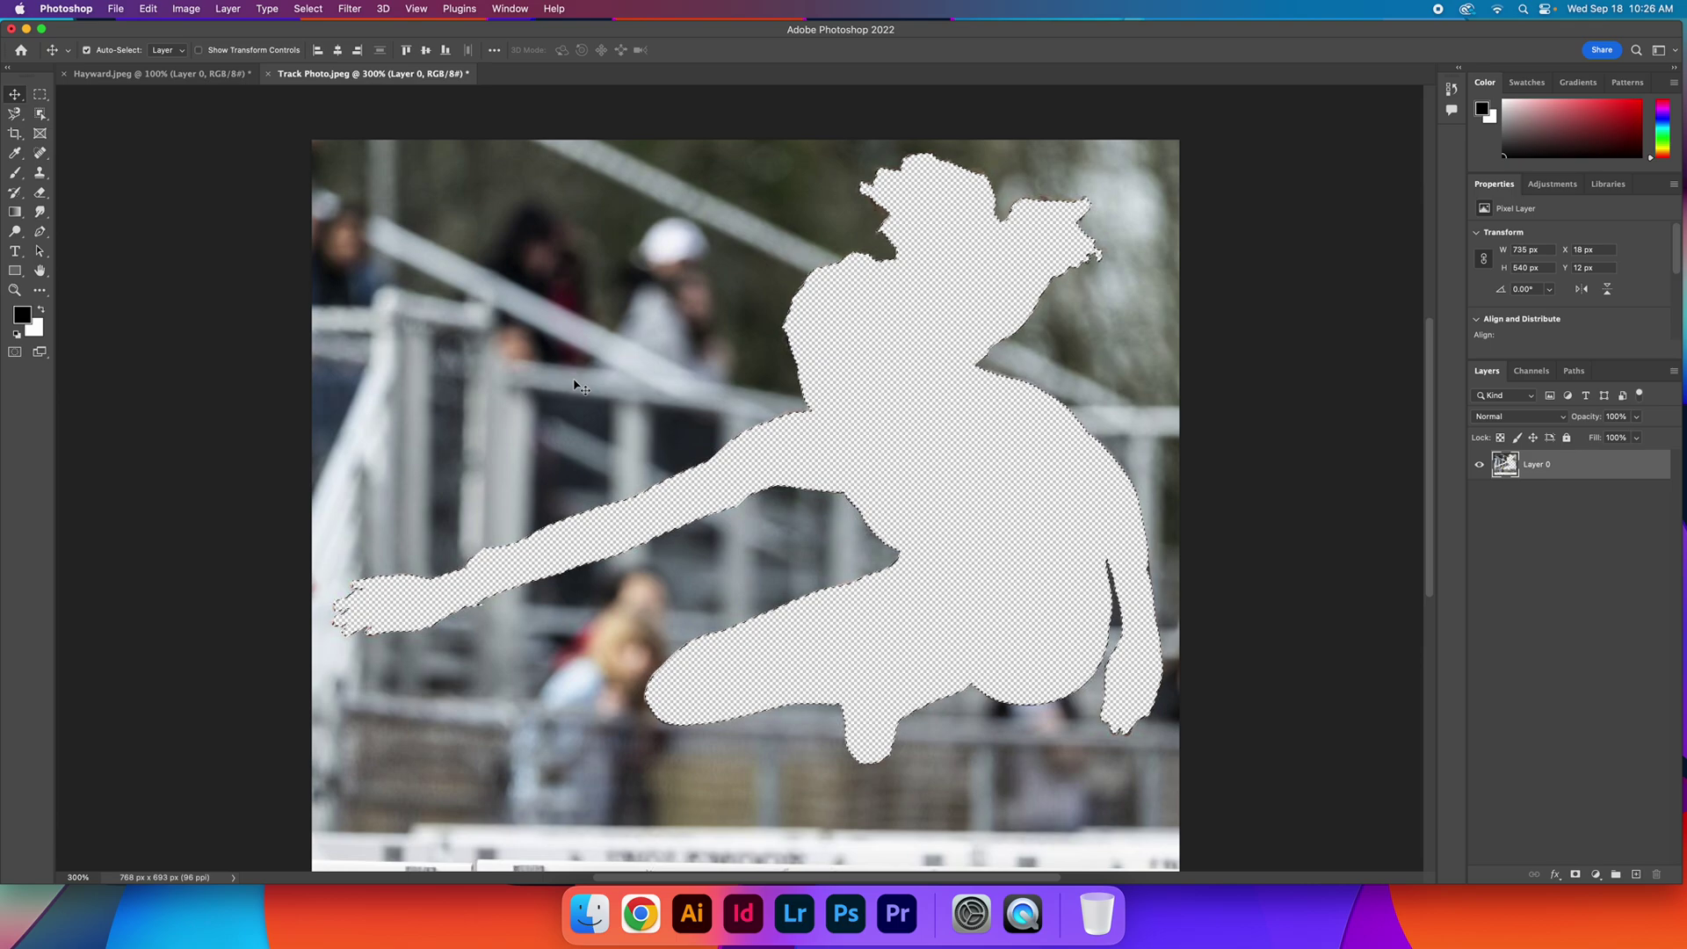
pyautogui.press('super+z')
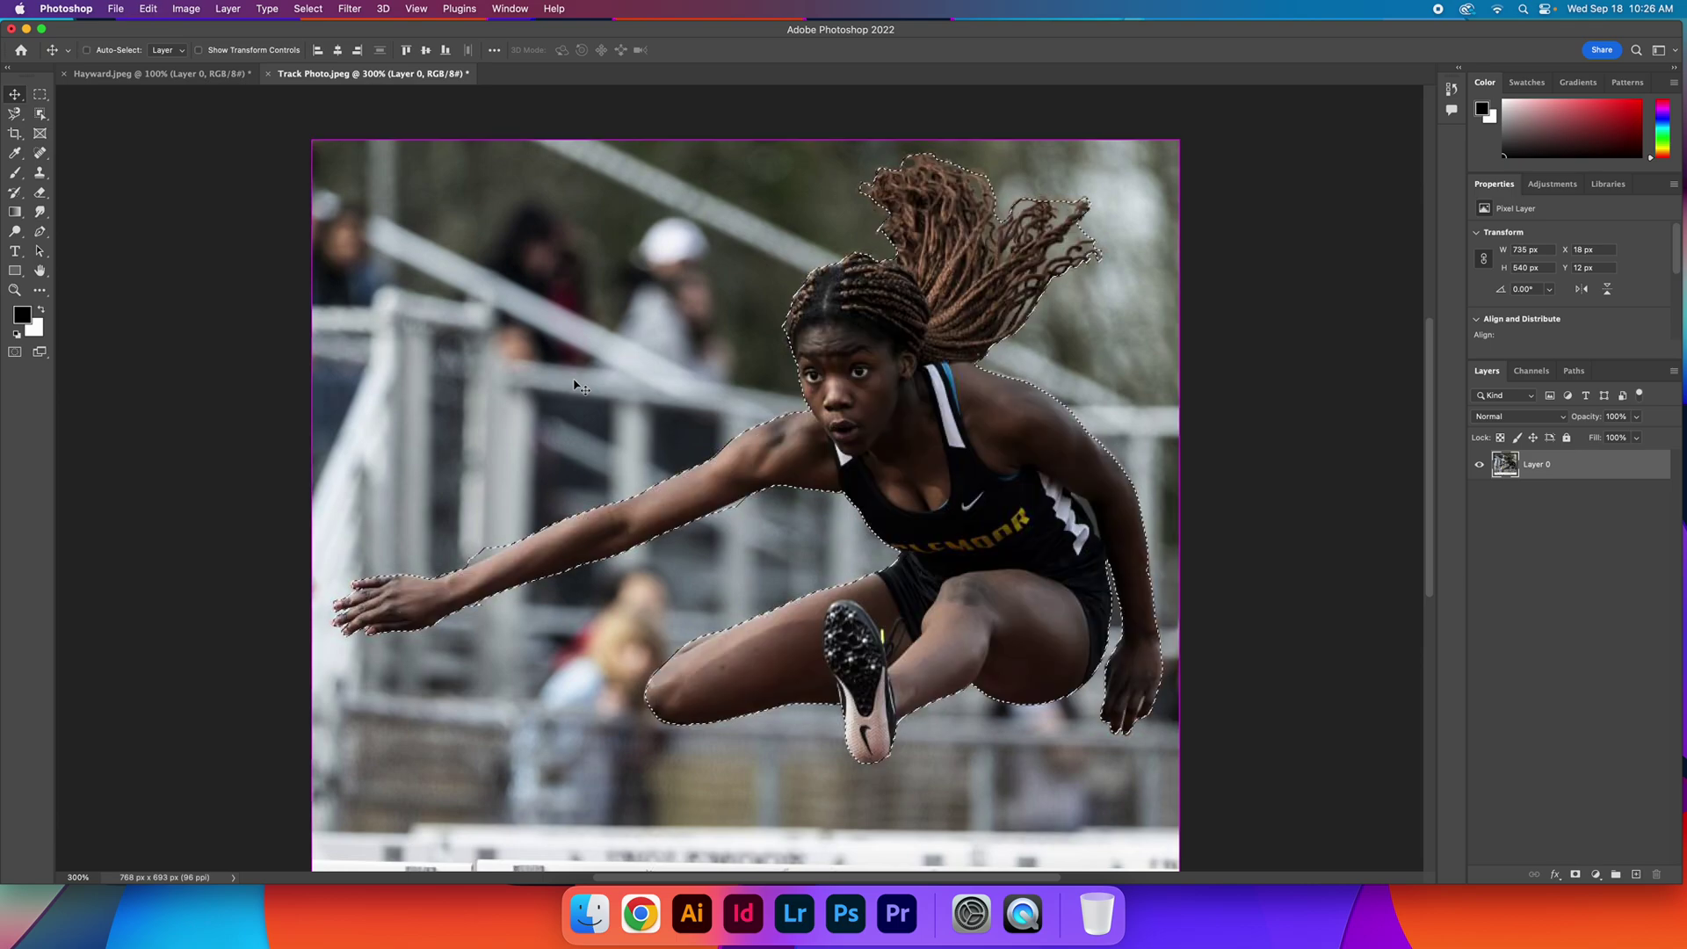
# Invert the lasso selection and delete the background around the hurdler.
pyautogui.rightClick(550, 347)
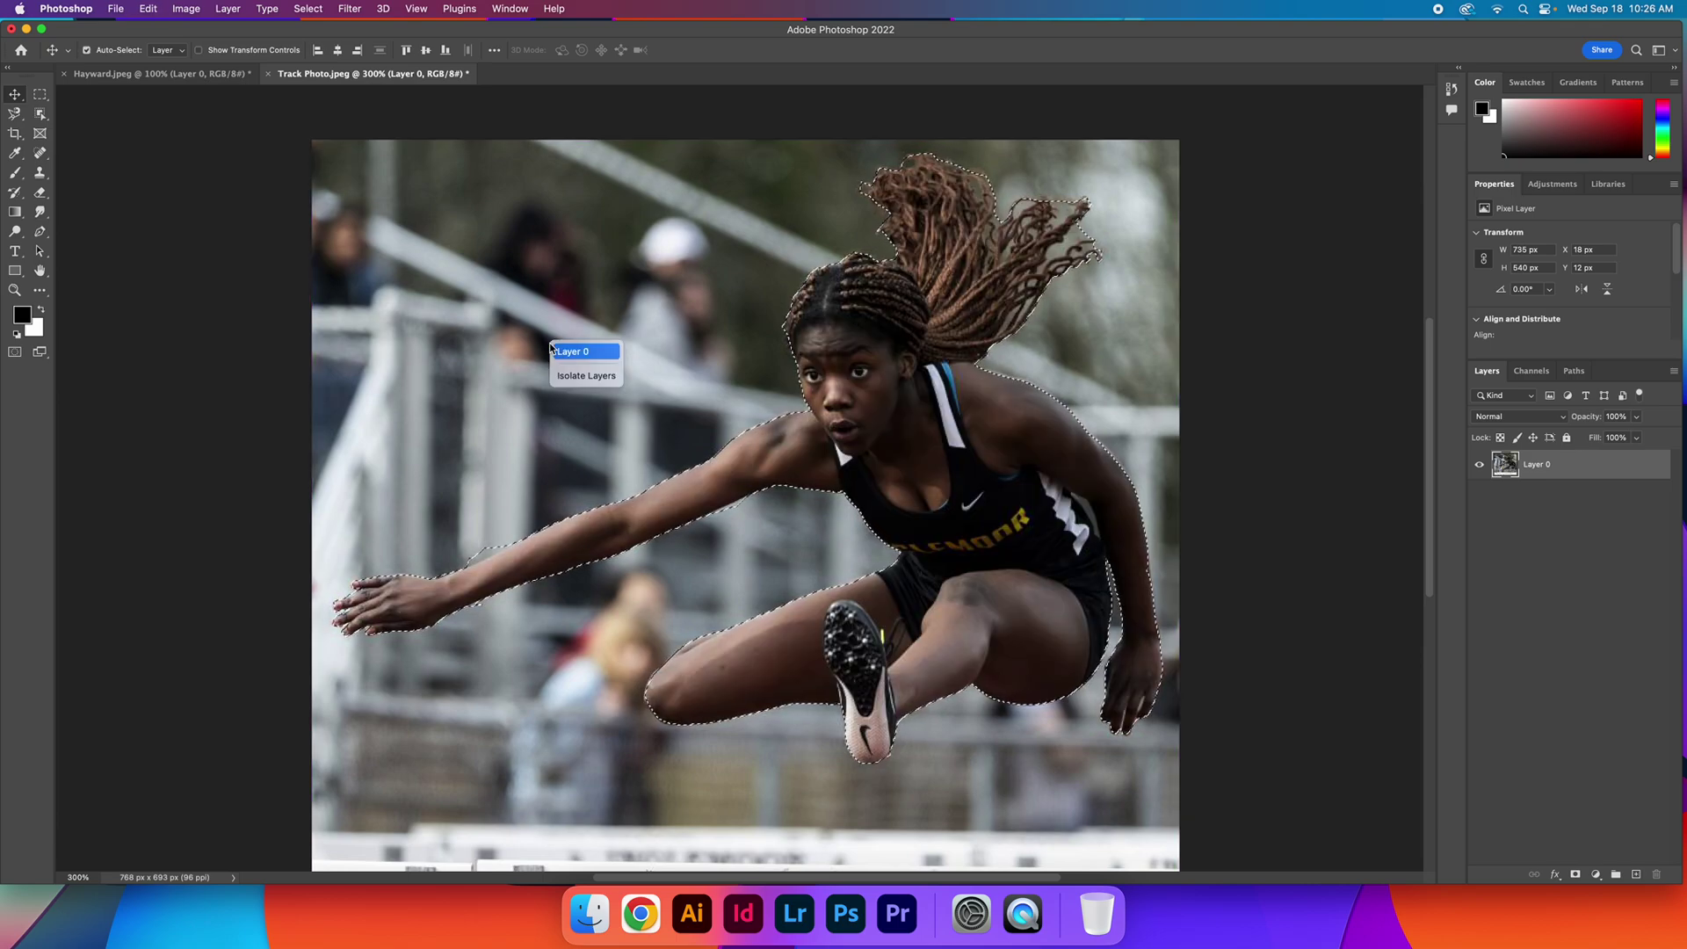
pyautogui.click(14, 114)
pyautogui.click(14, 114)
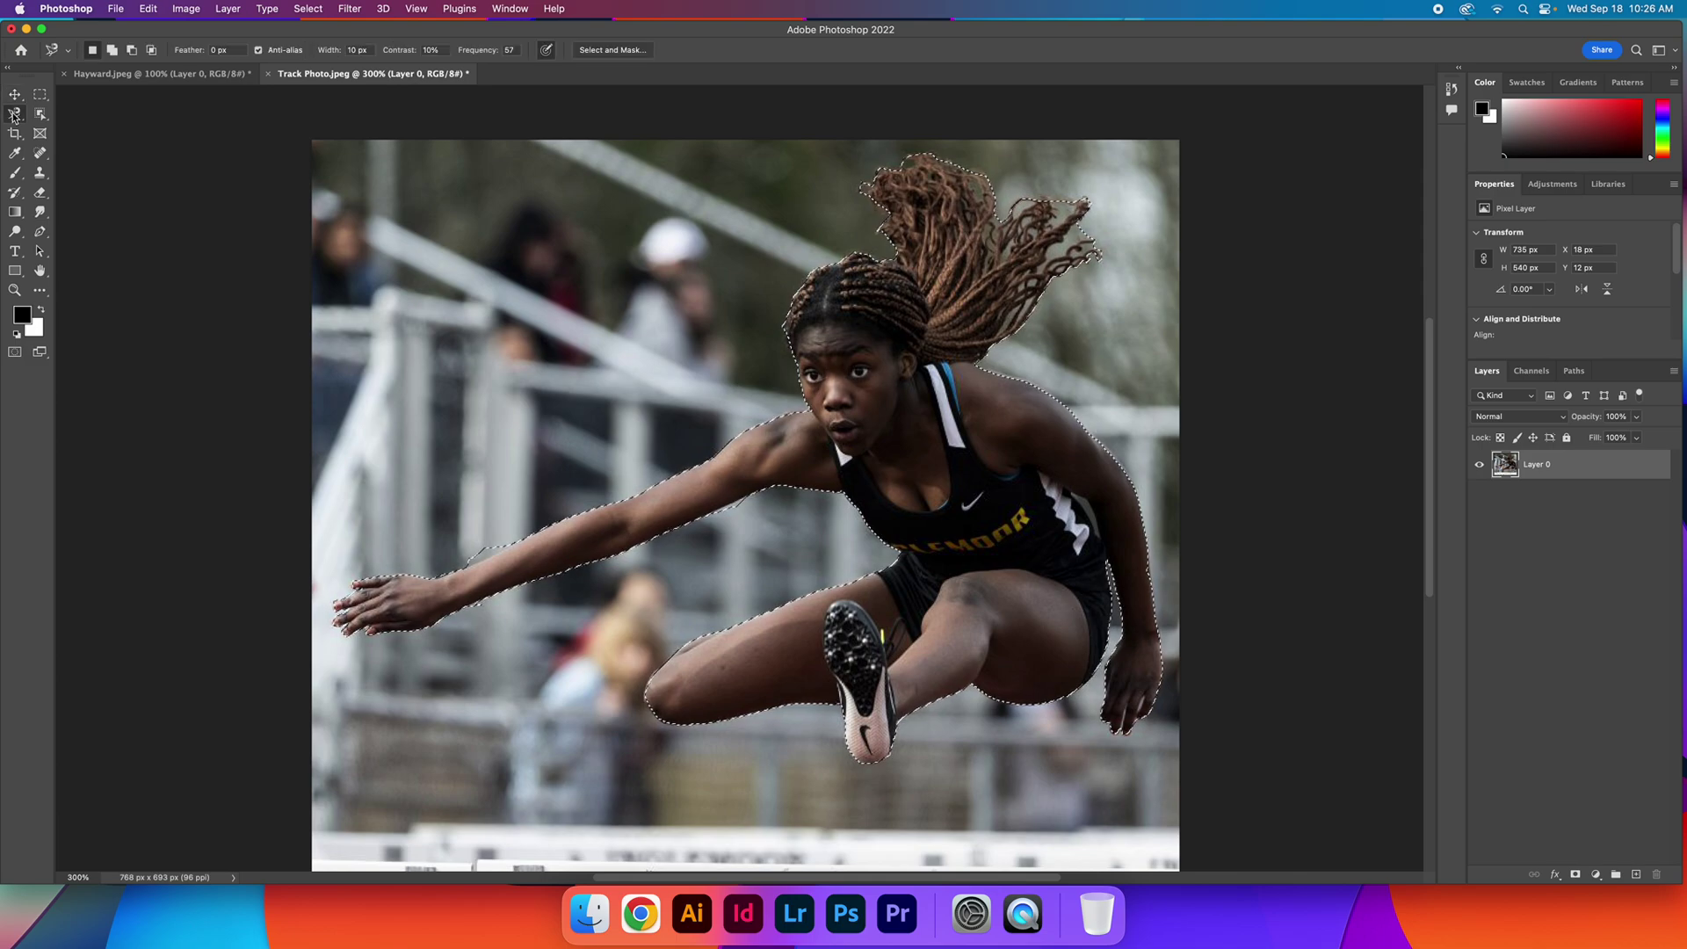
pyautogui.rightClick(571, 338)
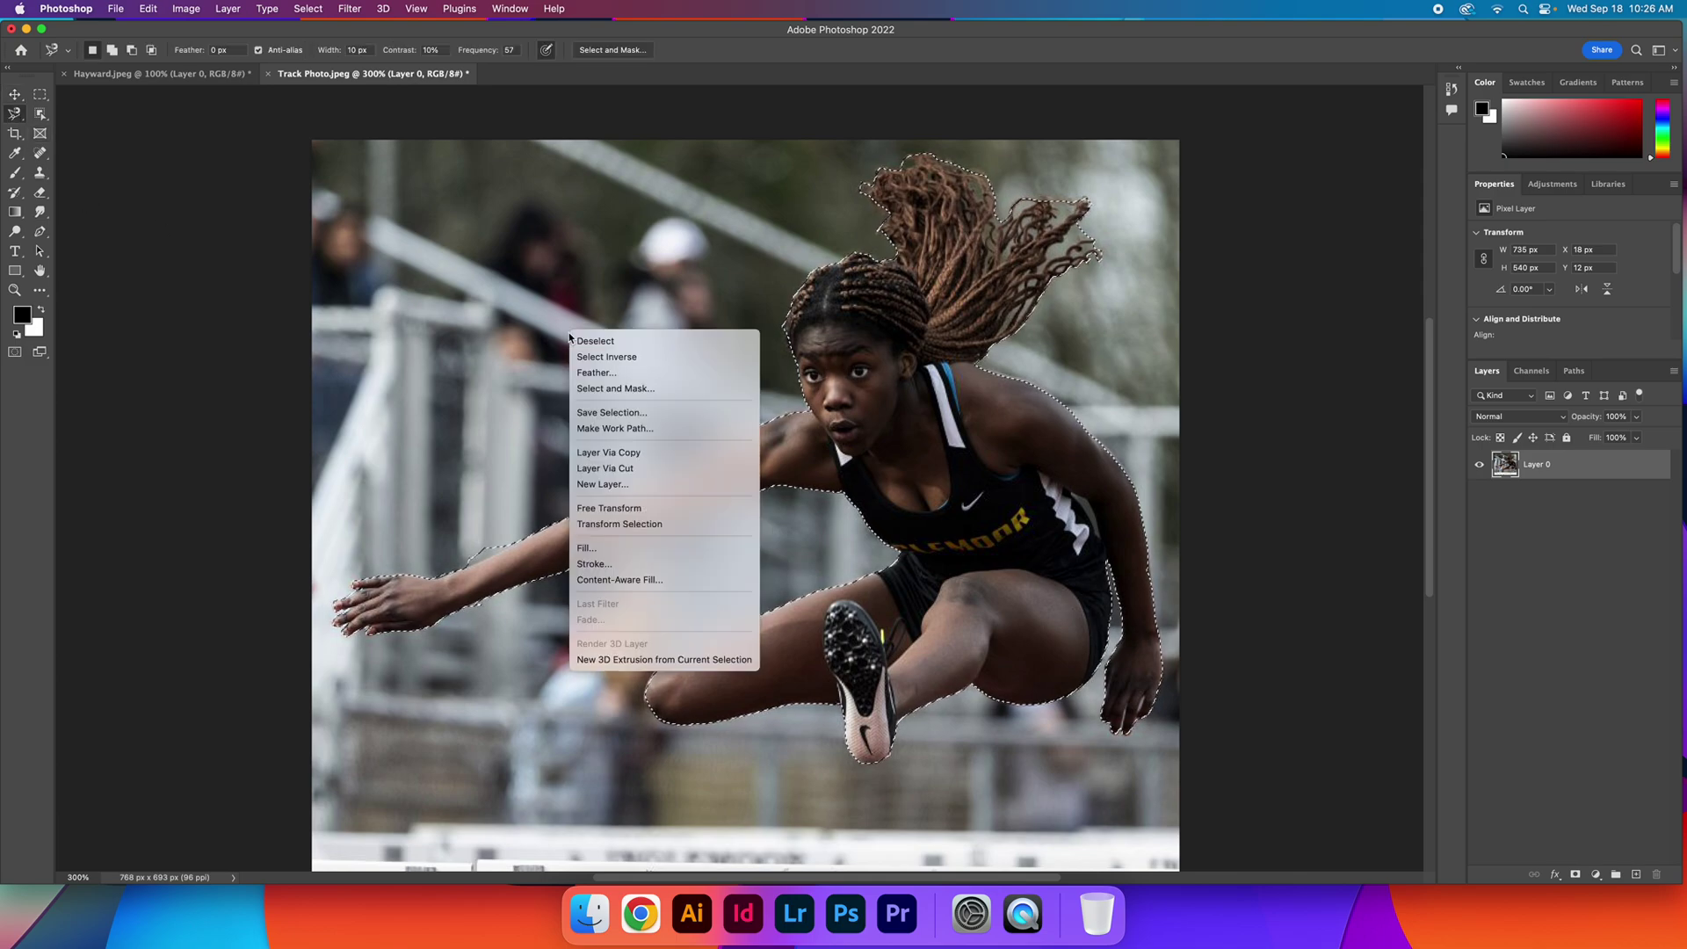
pyautogui.click(637, 358)
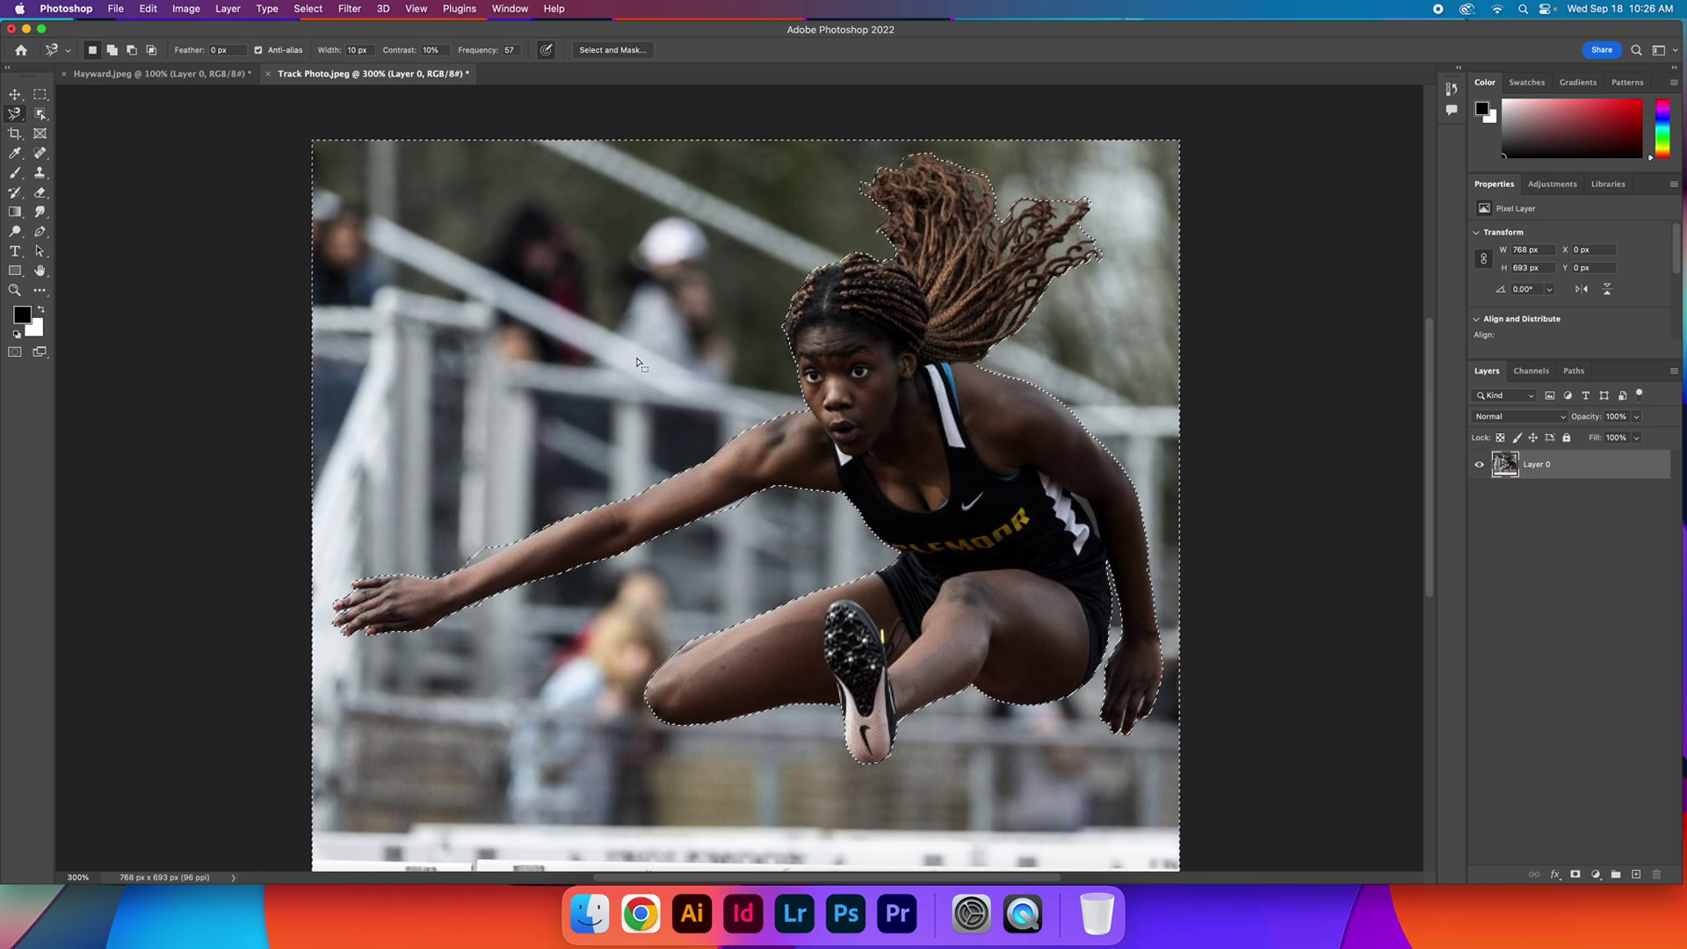
pyautogui.press('Delete')
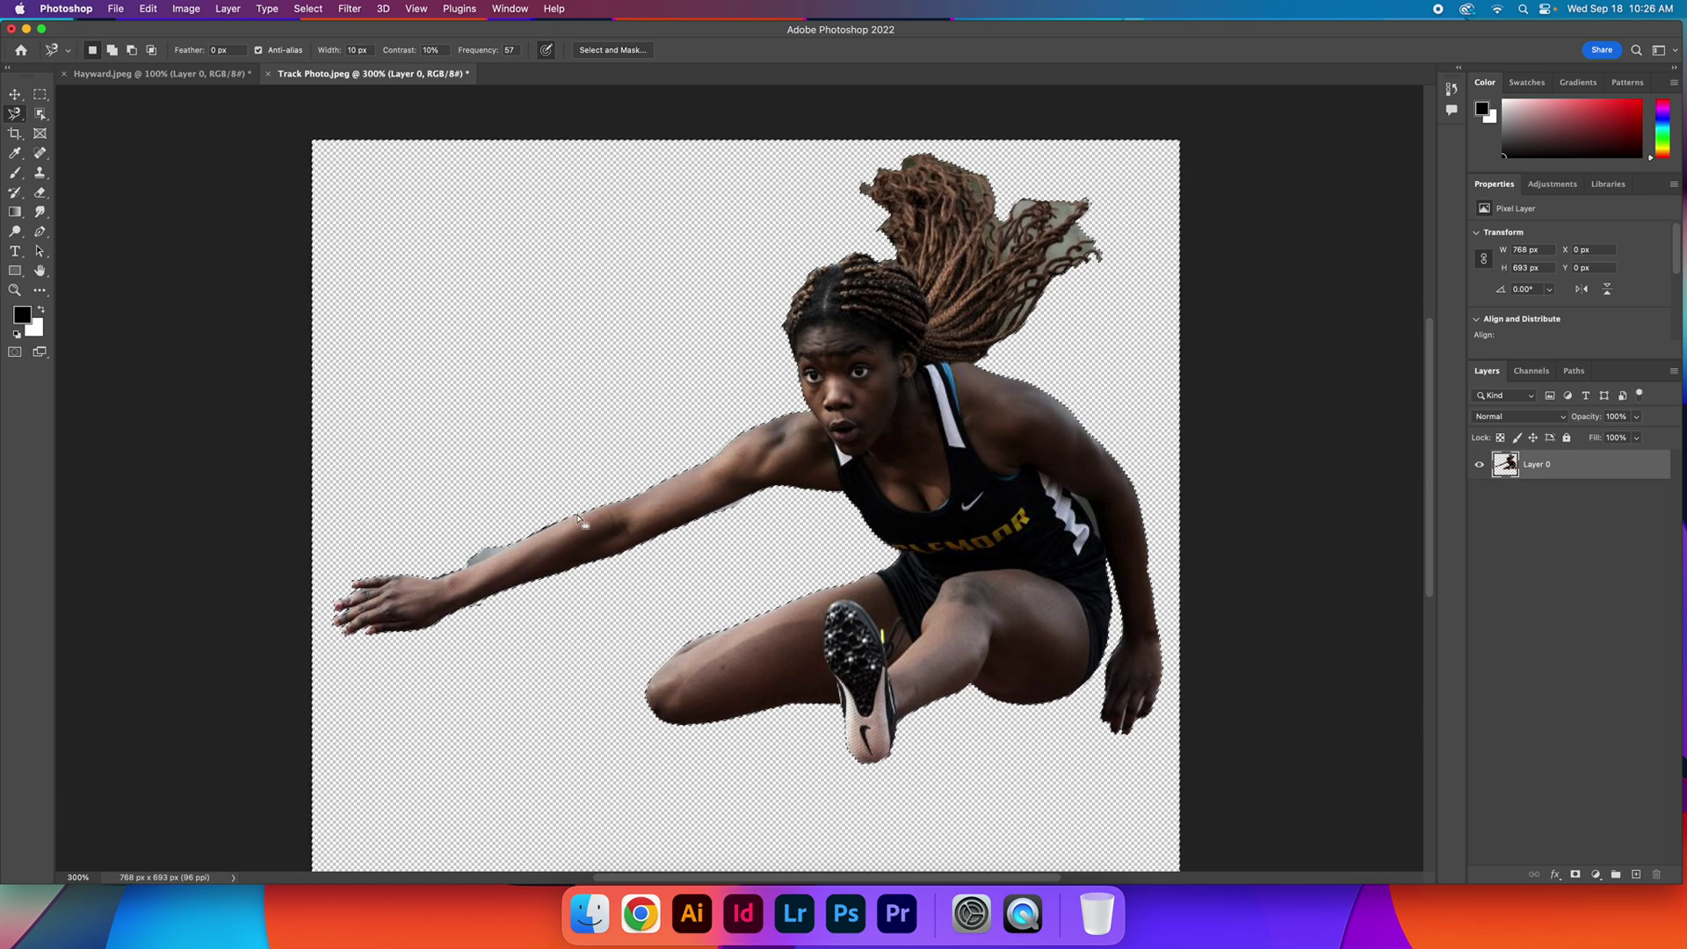
# Clear the selection around the hurdler, lasso and remove the leftover background patch above her outstretched forearm, and deselect.
pyautogui.rightClick(442, 401)
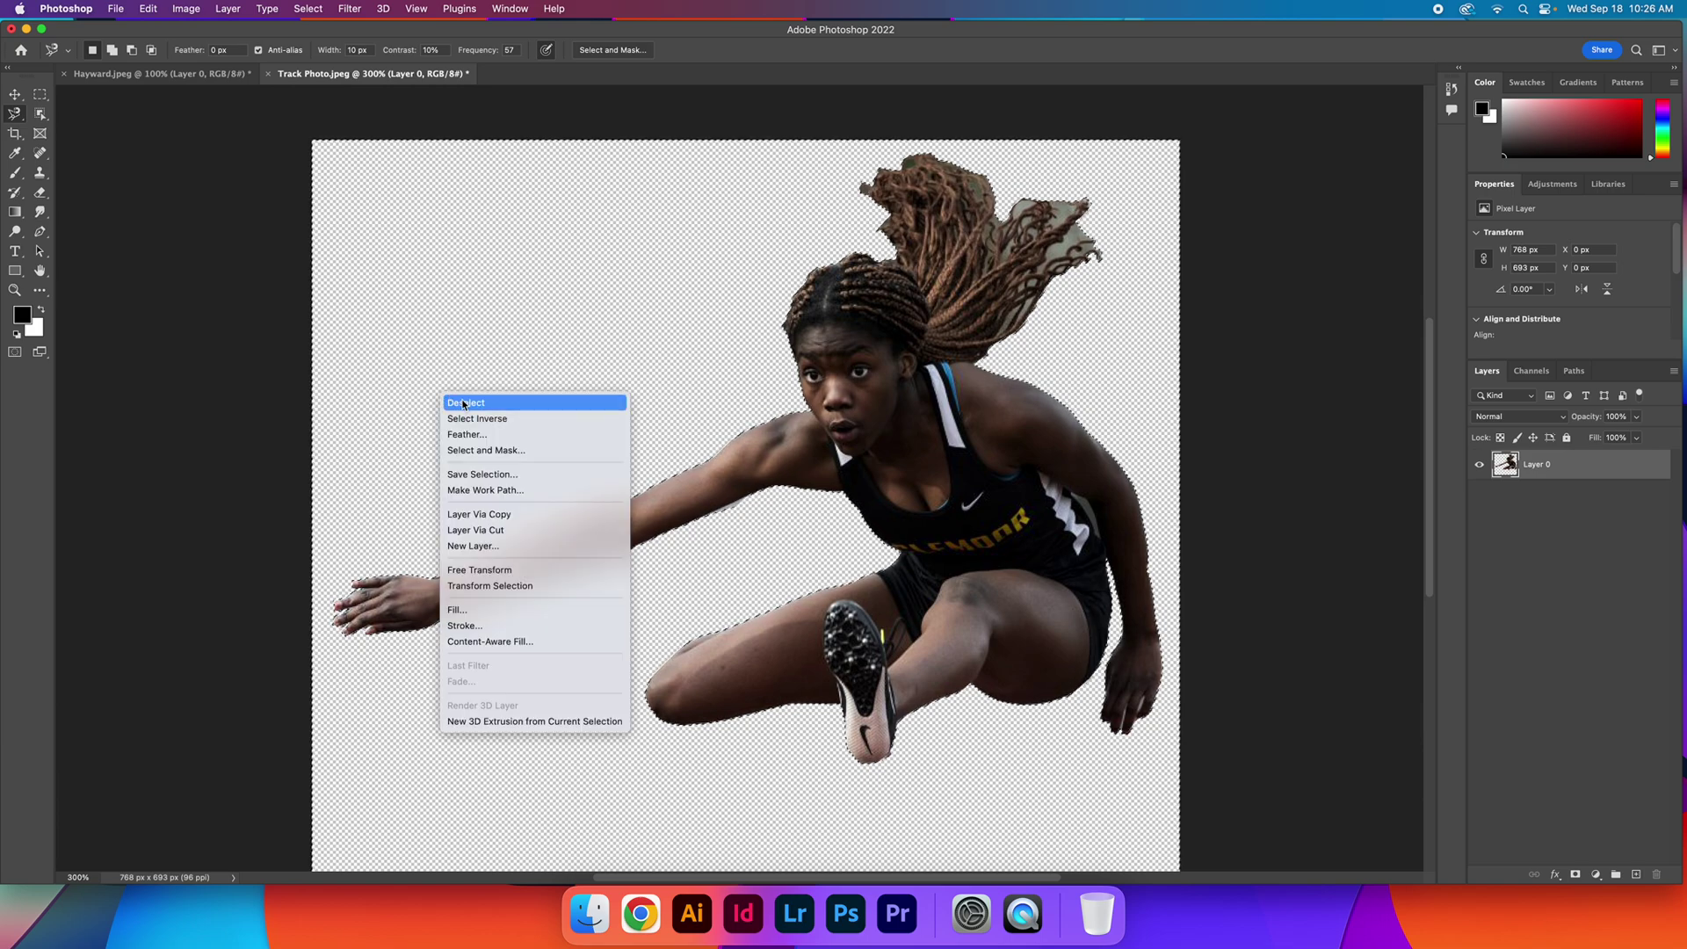
pyautogui.click(464, 404)
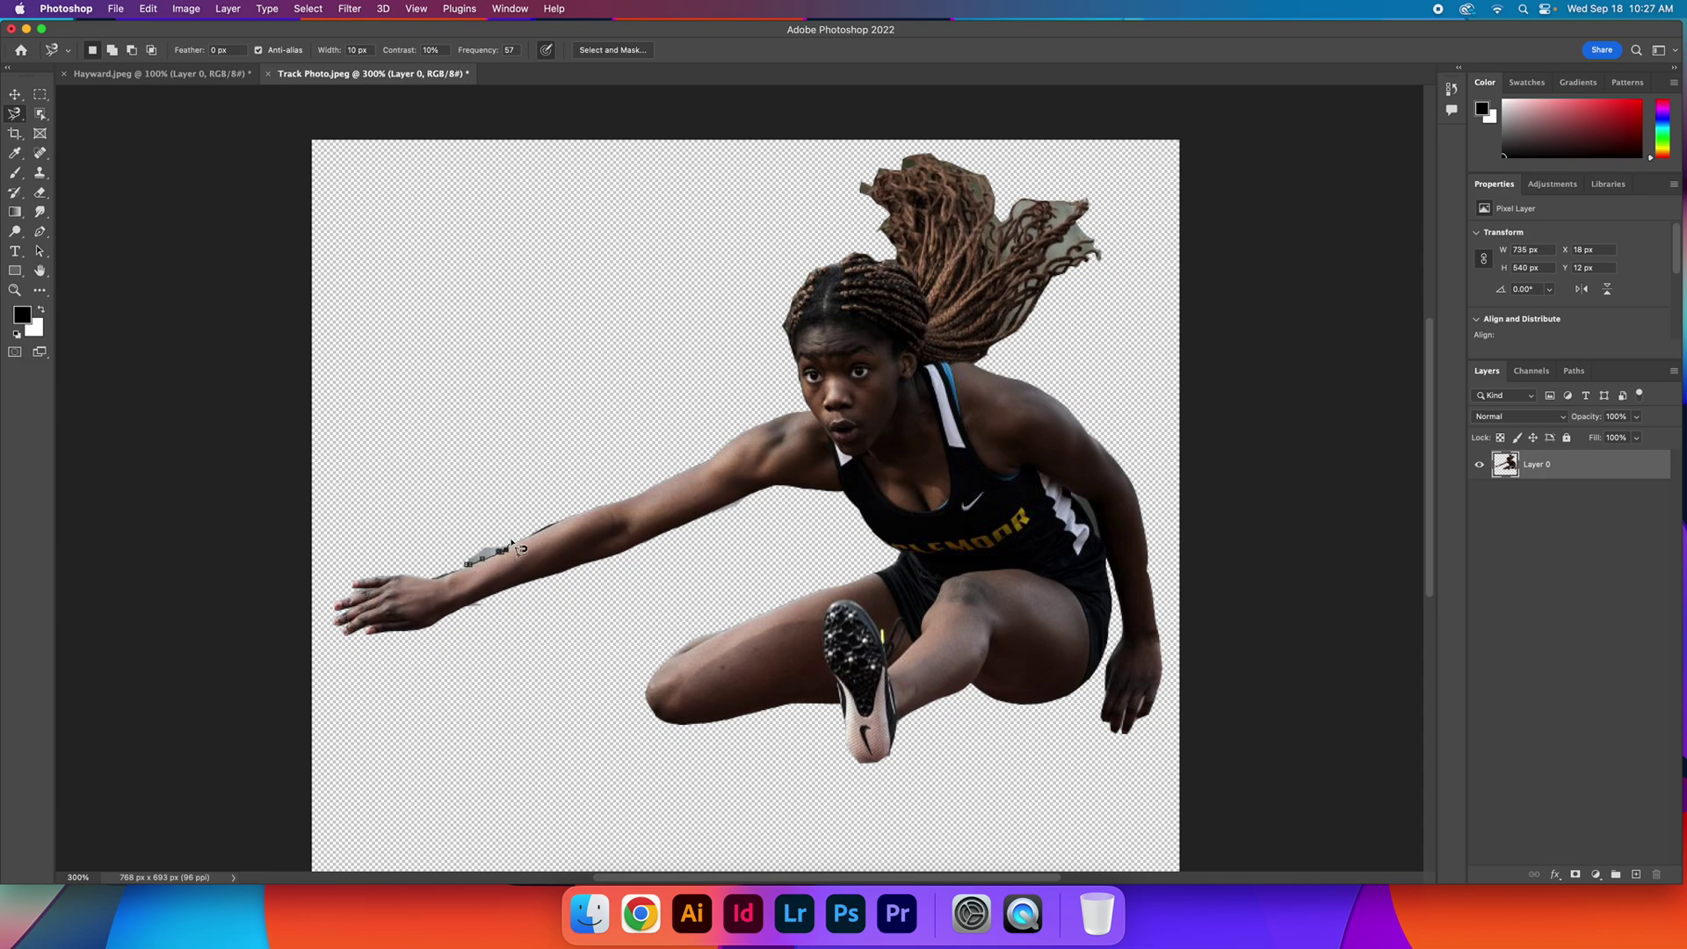
pyautogui.click(468, 566)
pyautogui.rightClick(456, 534)
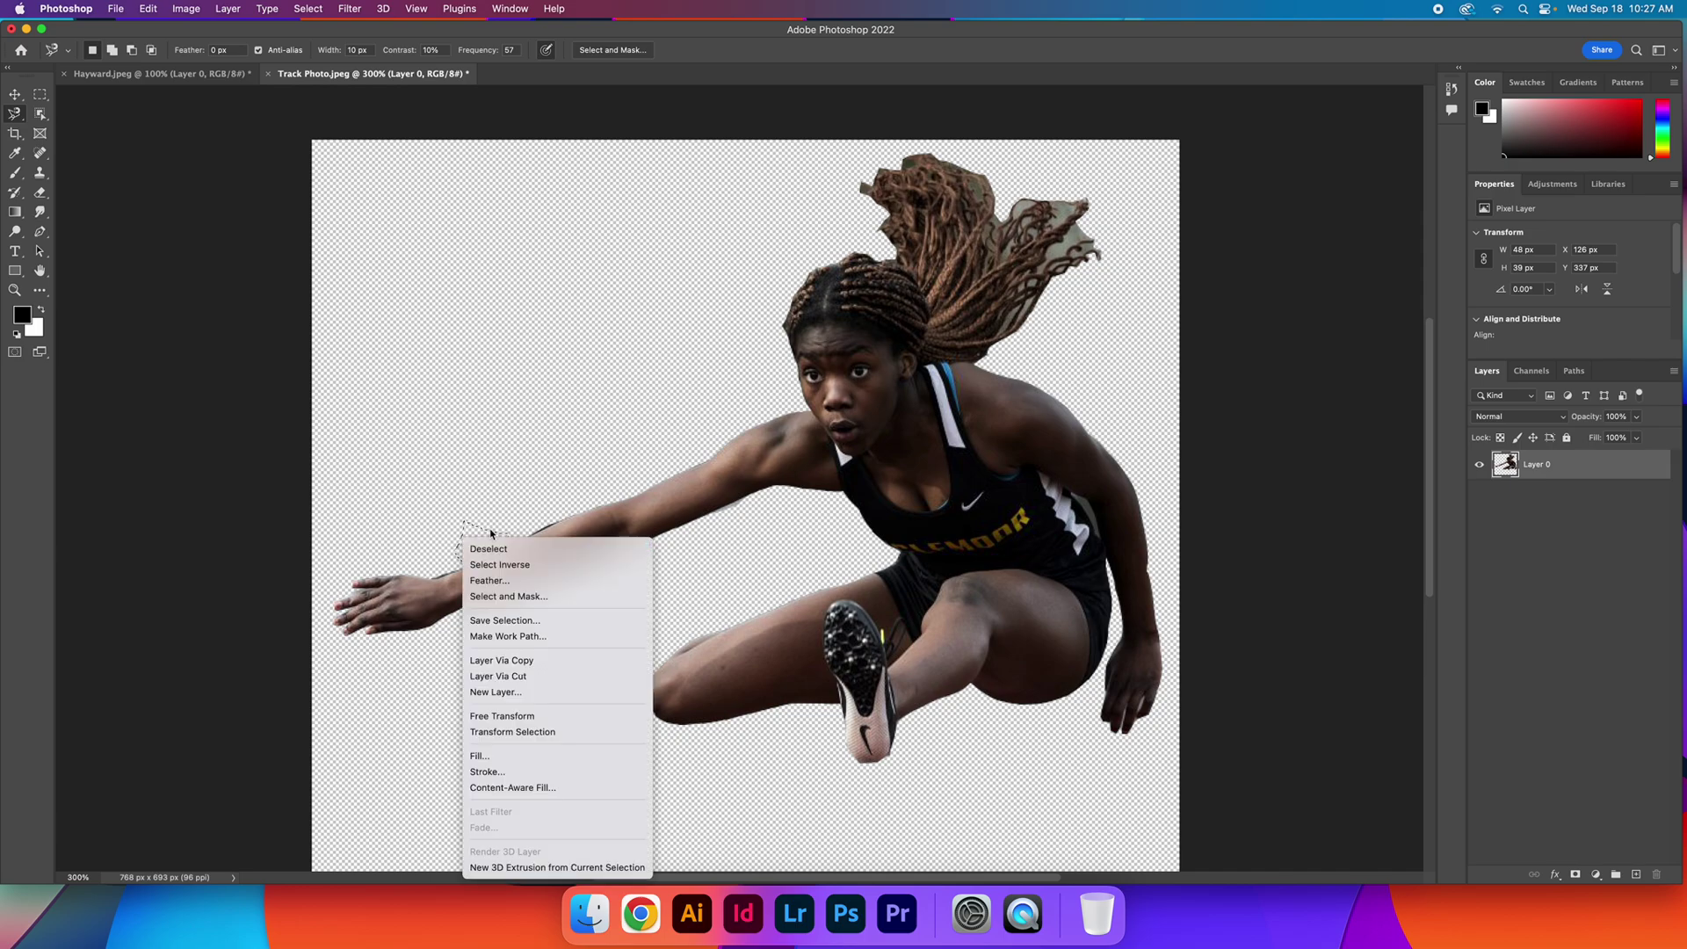
pyautogui.click(489, 547)
# Erase the remaining background traces above the hurdler's outstretched forearm with the Eraser tool.
pyautogui.click(39, 192)
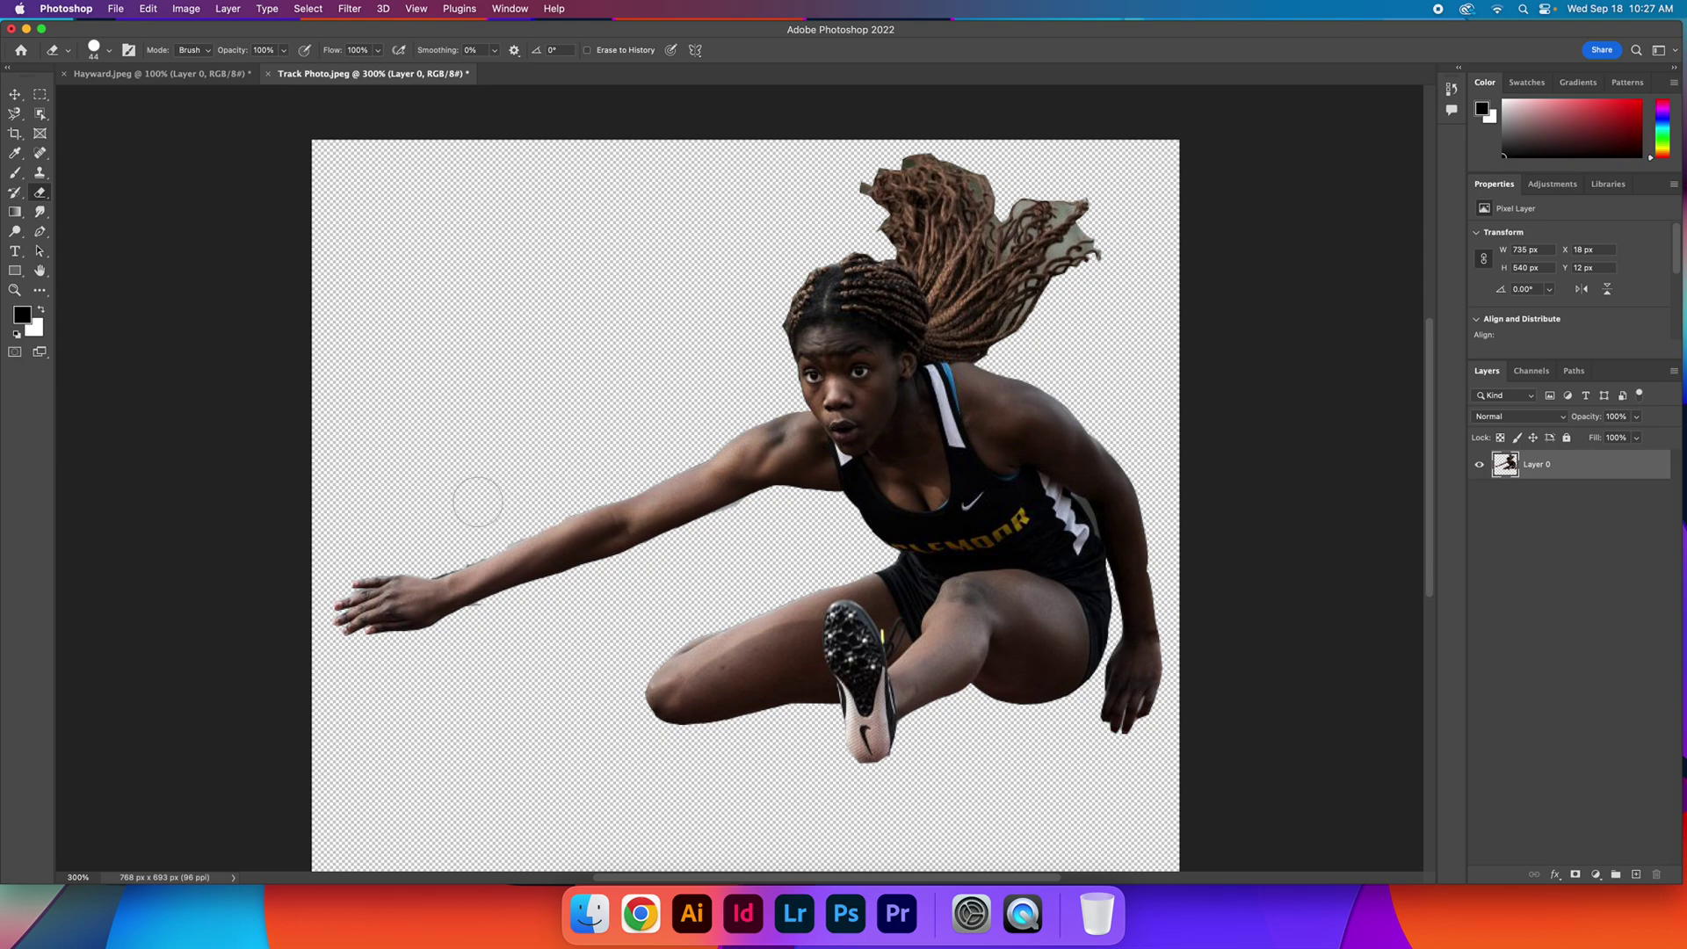
pyautogui.moveTo(431, 554)
pyautogui.mouseDown()
pyautogui.moveTo(510, 536)
pyautogui.moveTo(464, 541)
pyautogui.mouseUp()
pyautogui.click(15, 94)
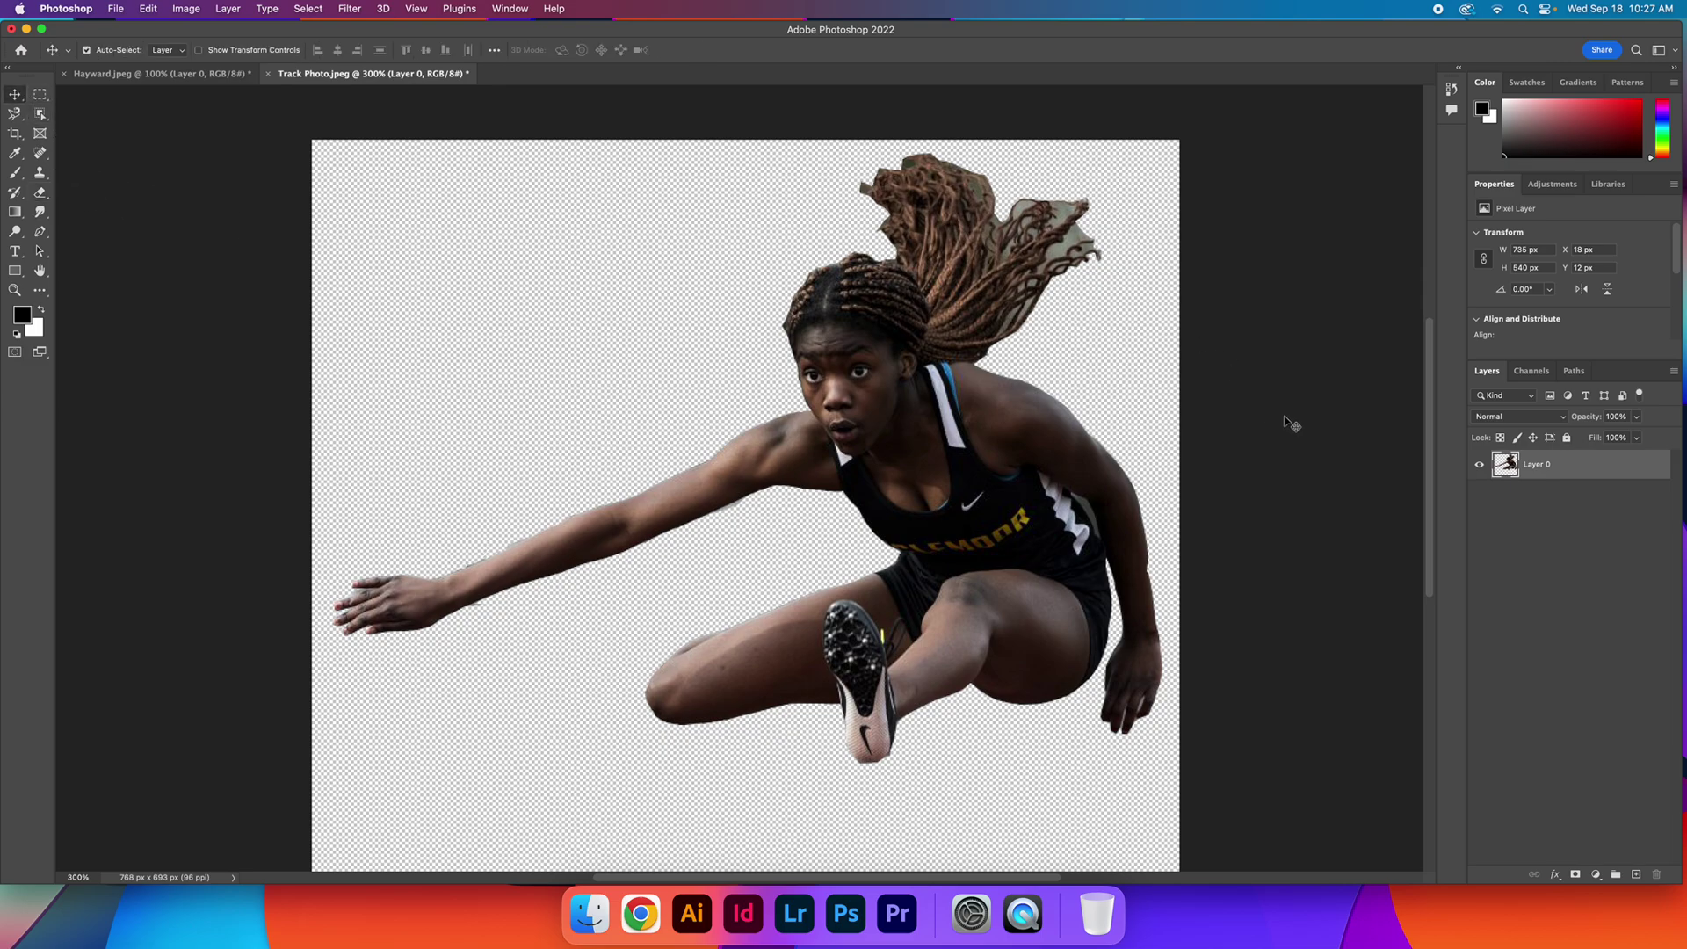
# Copy the cut-out hurdler layer from the track photo and paste it into the Hayward stadium document.
pyautogui.click(15, 290)
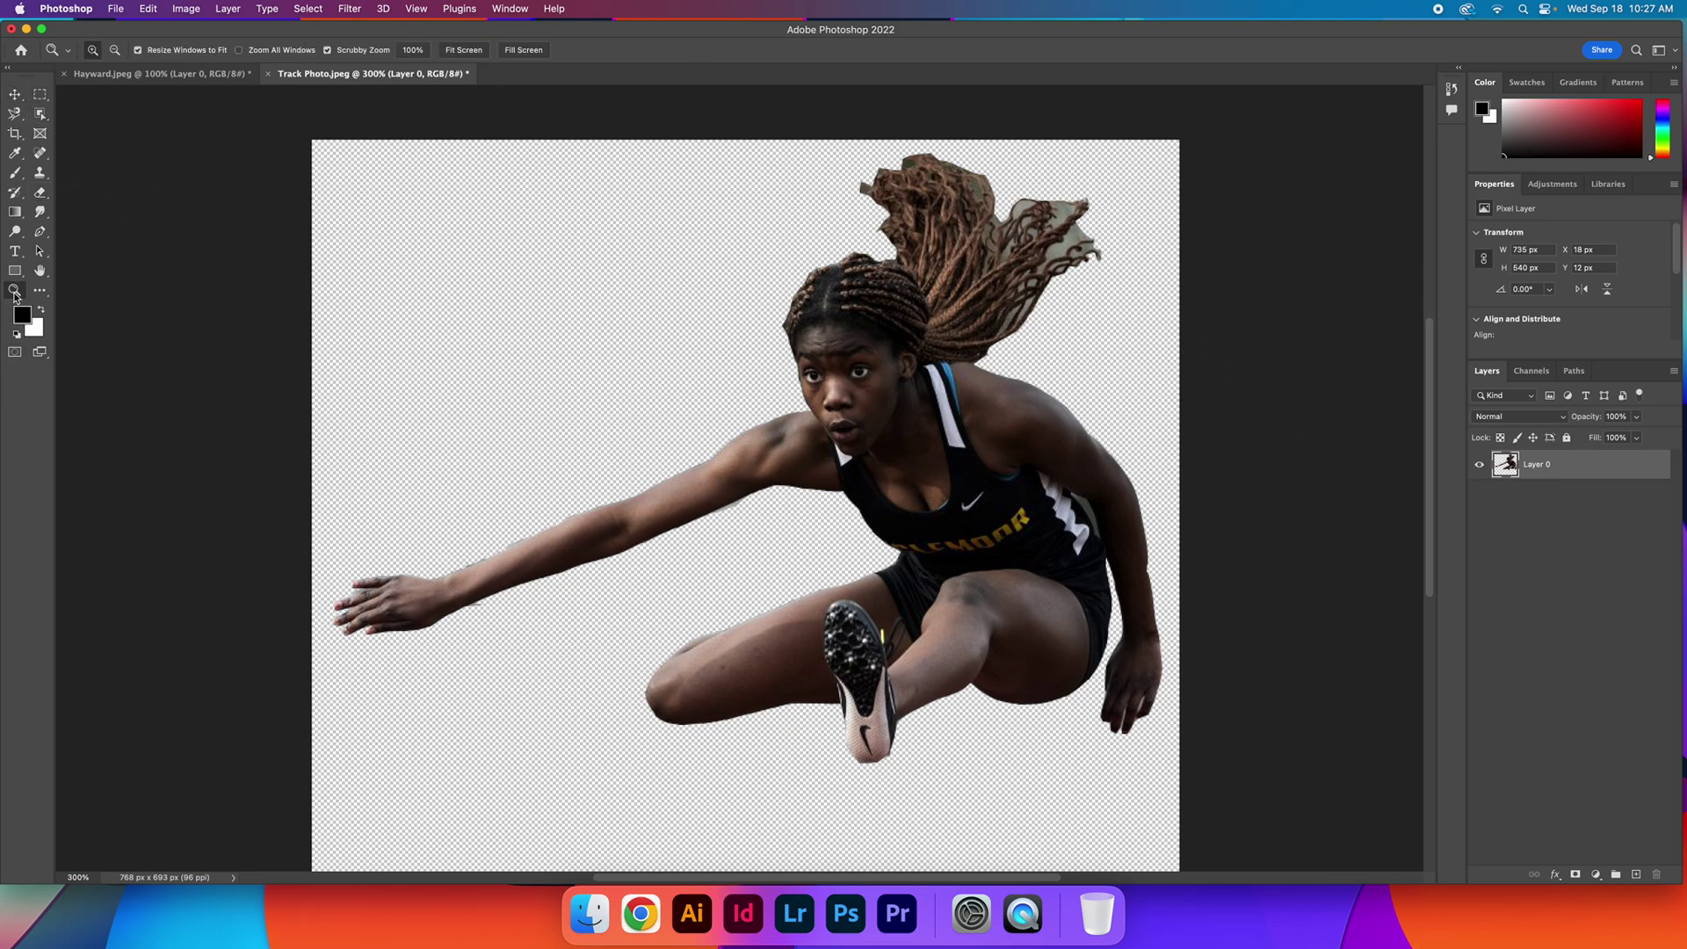
pyautogui.rightClick(592, 442)
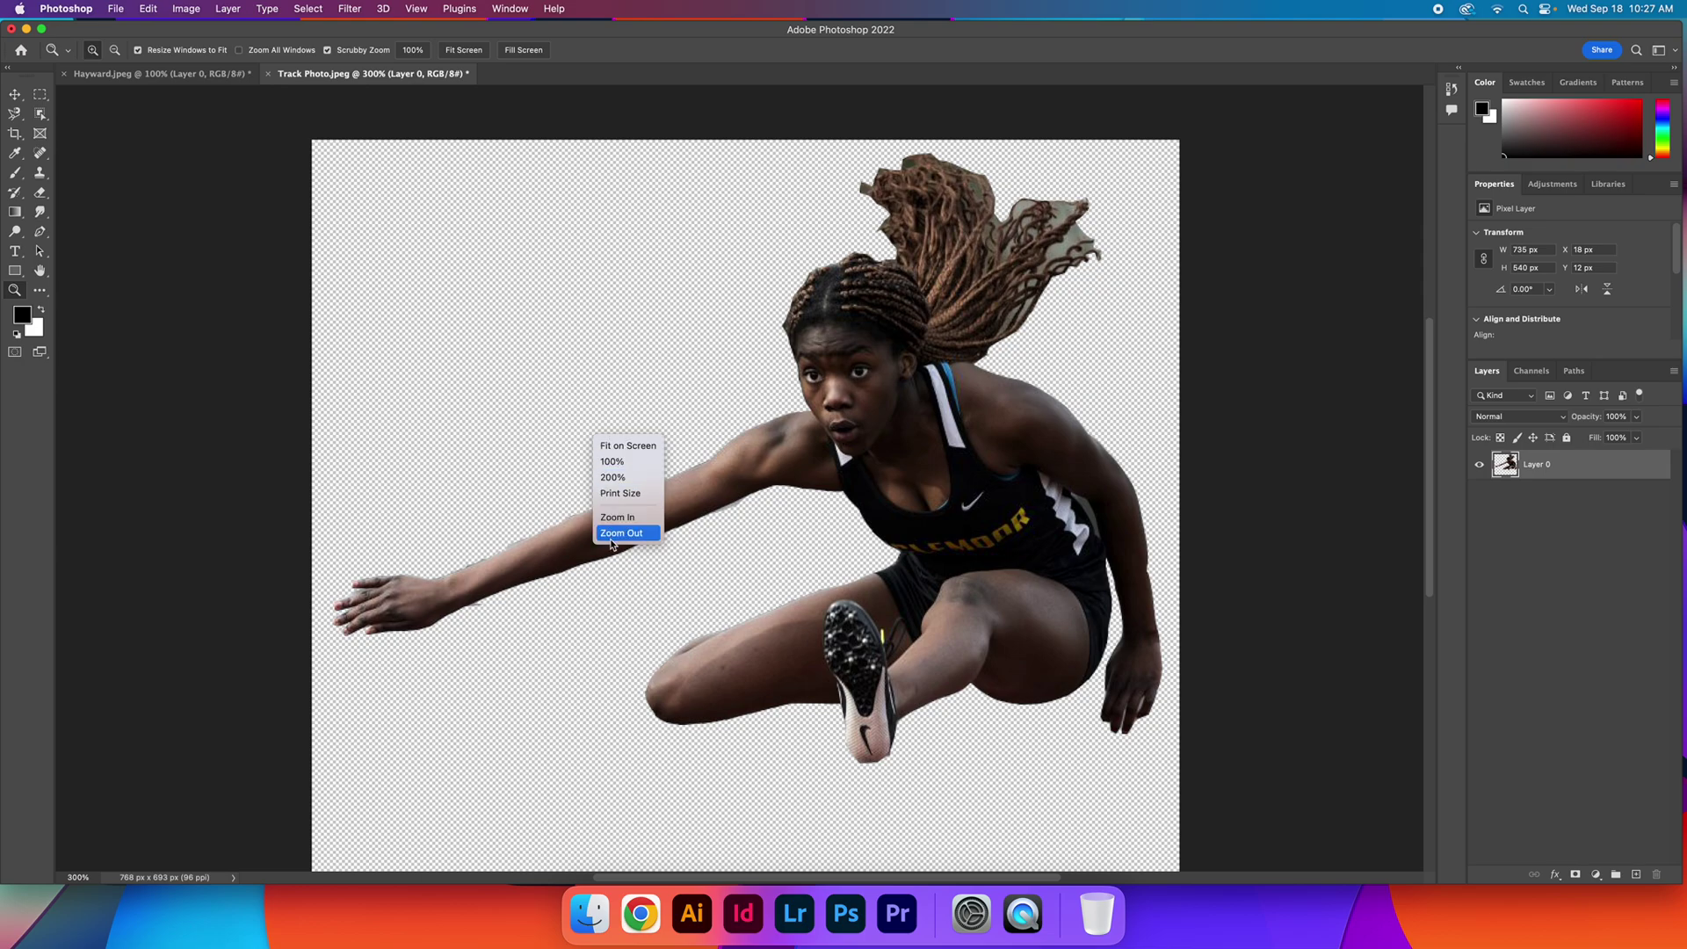
pyautogui.click(616, 533)
pyautogui.click(15, 94)
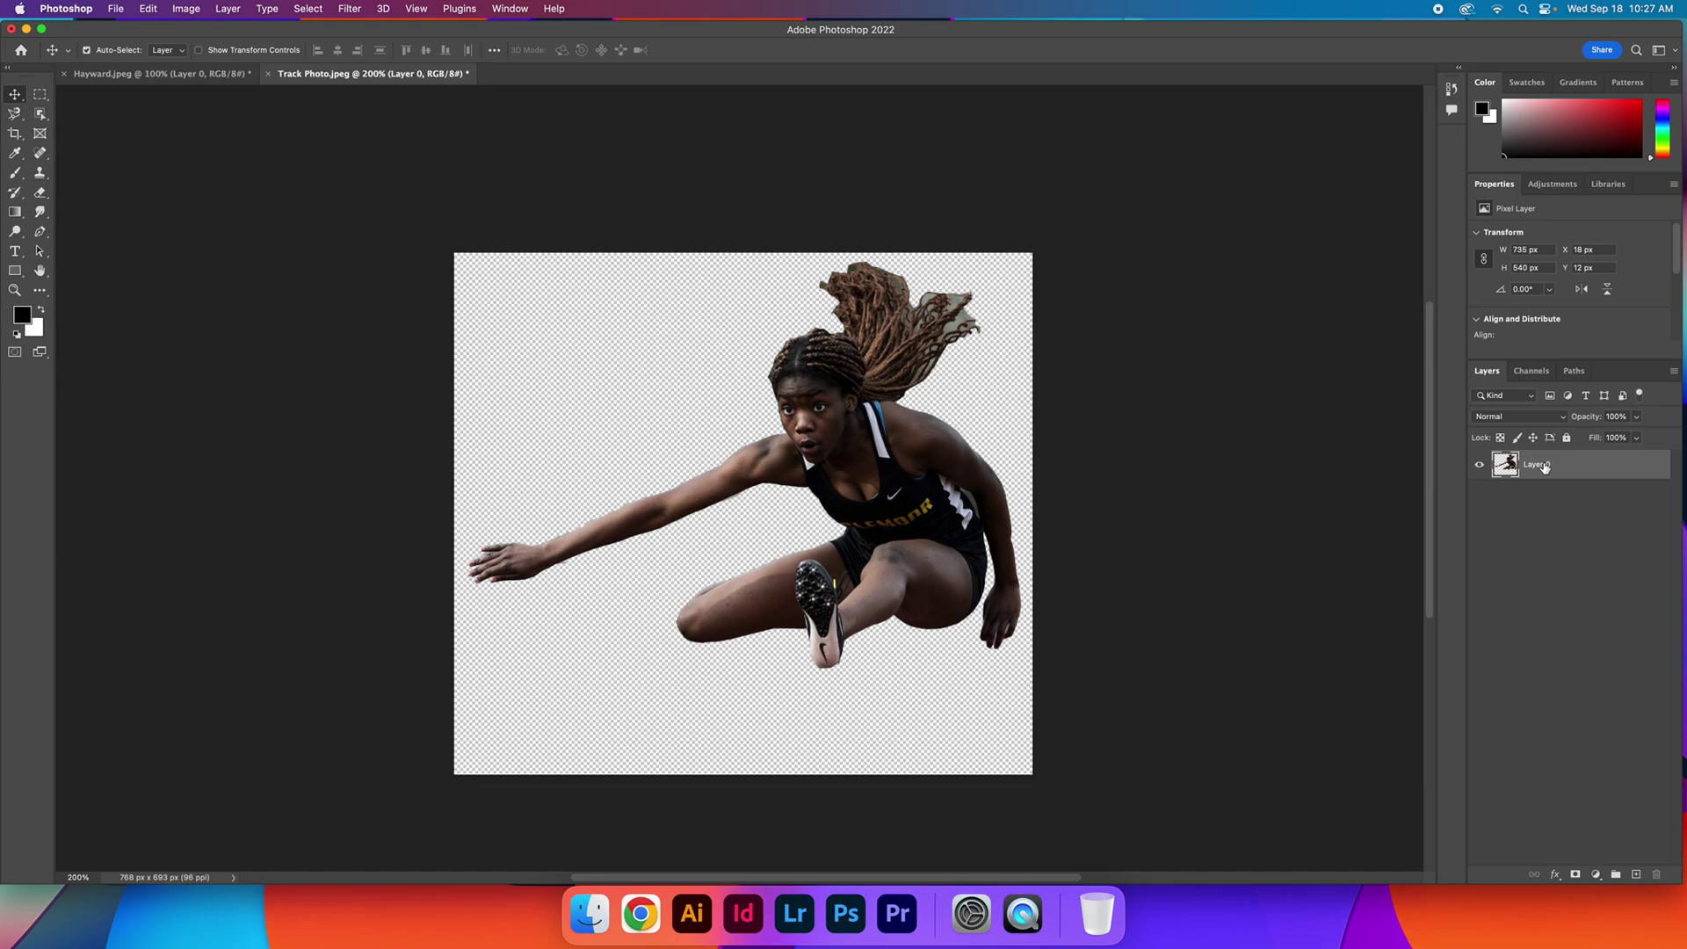
pyautogui.press('super')
pyautogui.rightClick(1545, 469)
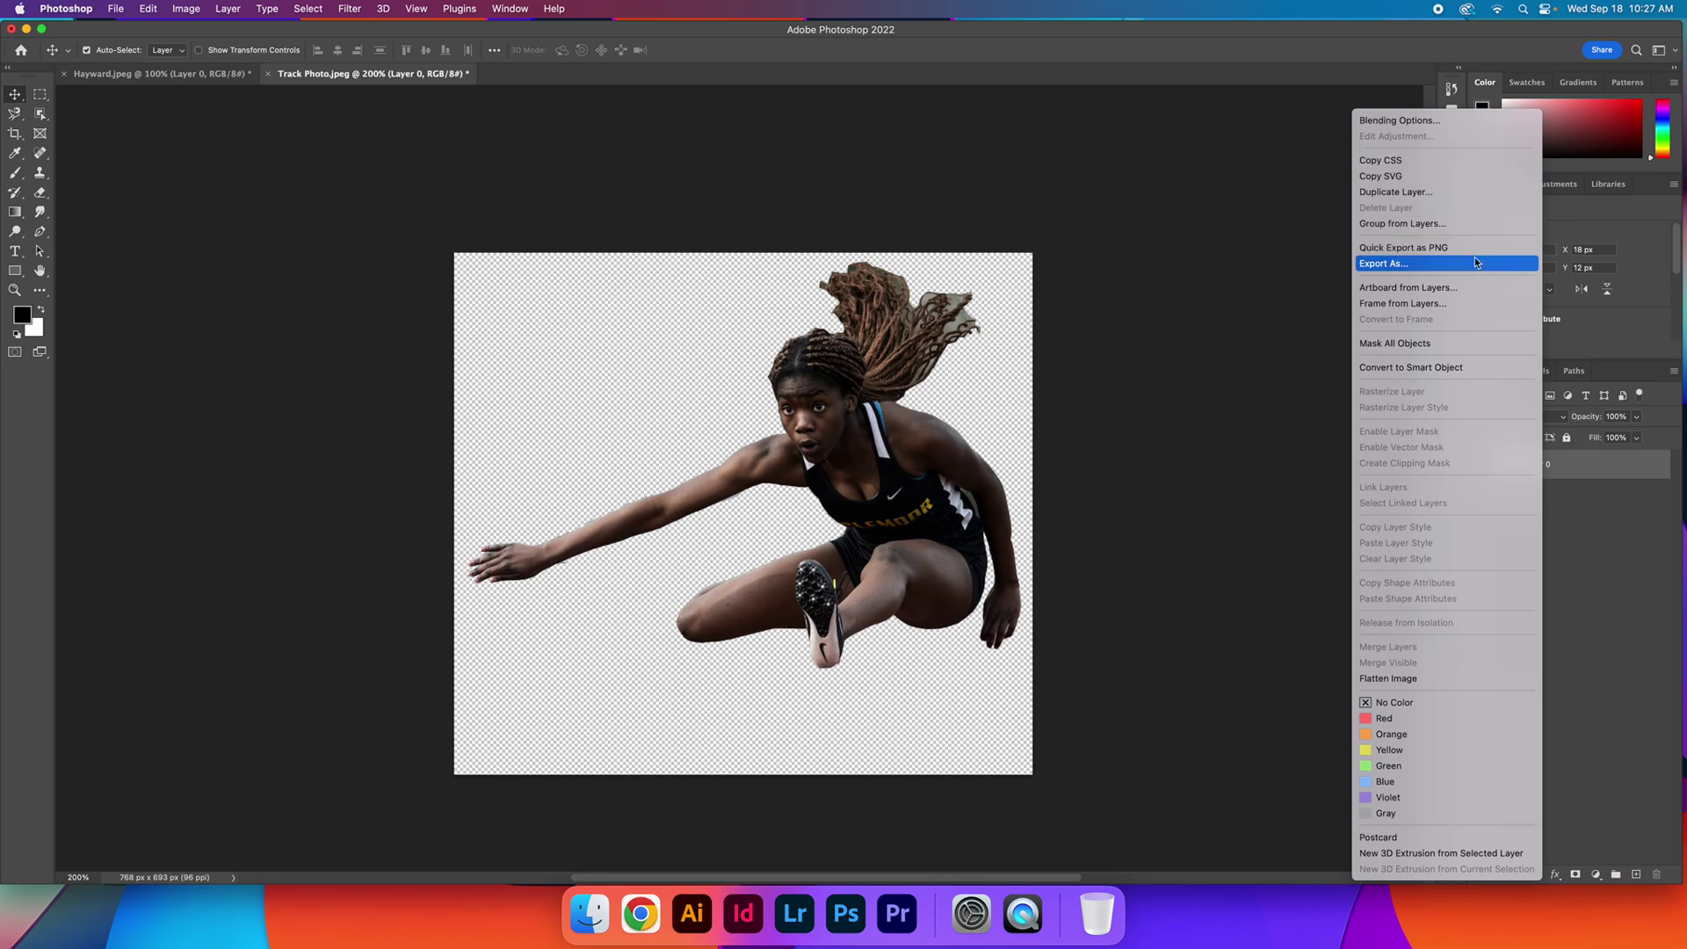
pyautogui.click(1144, 323)
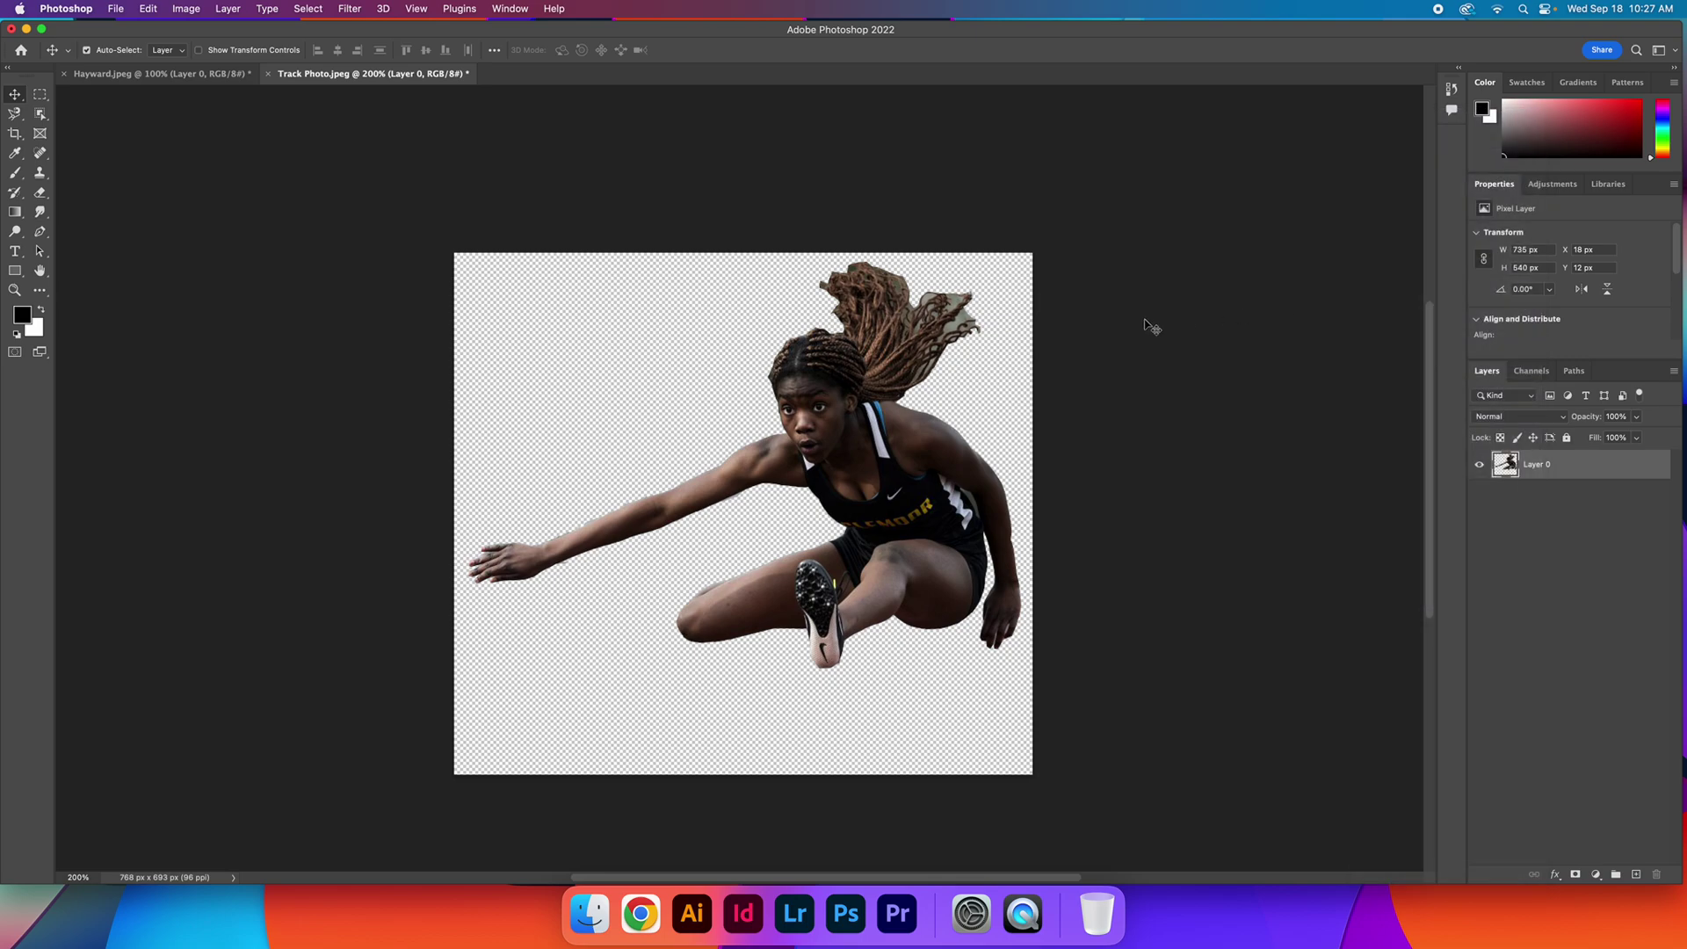
pyautogui.click(178, 78)
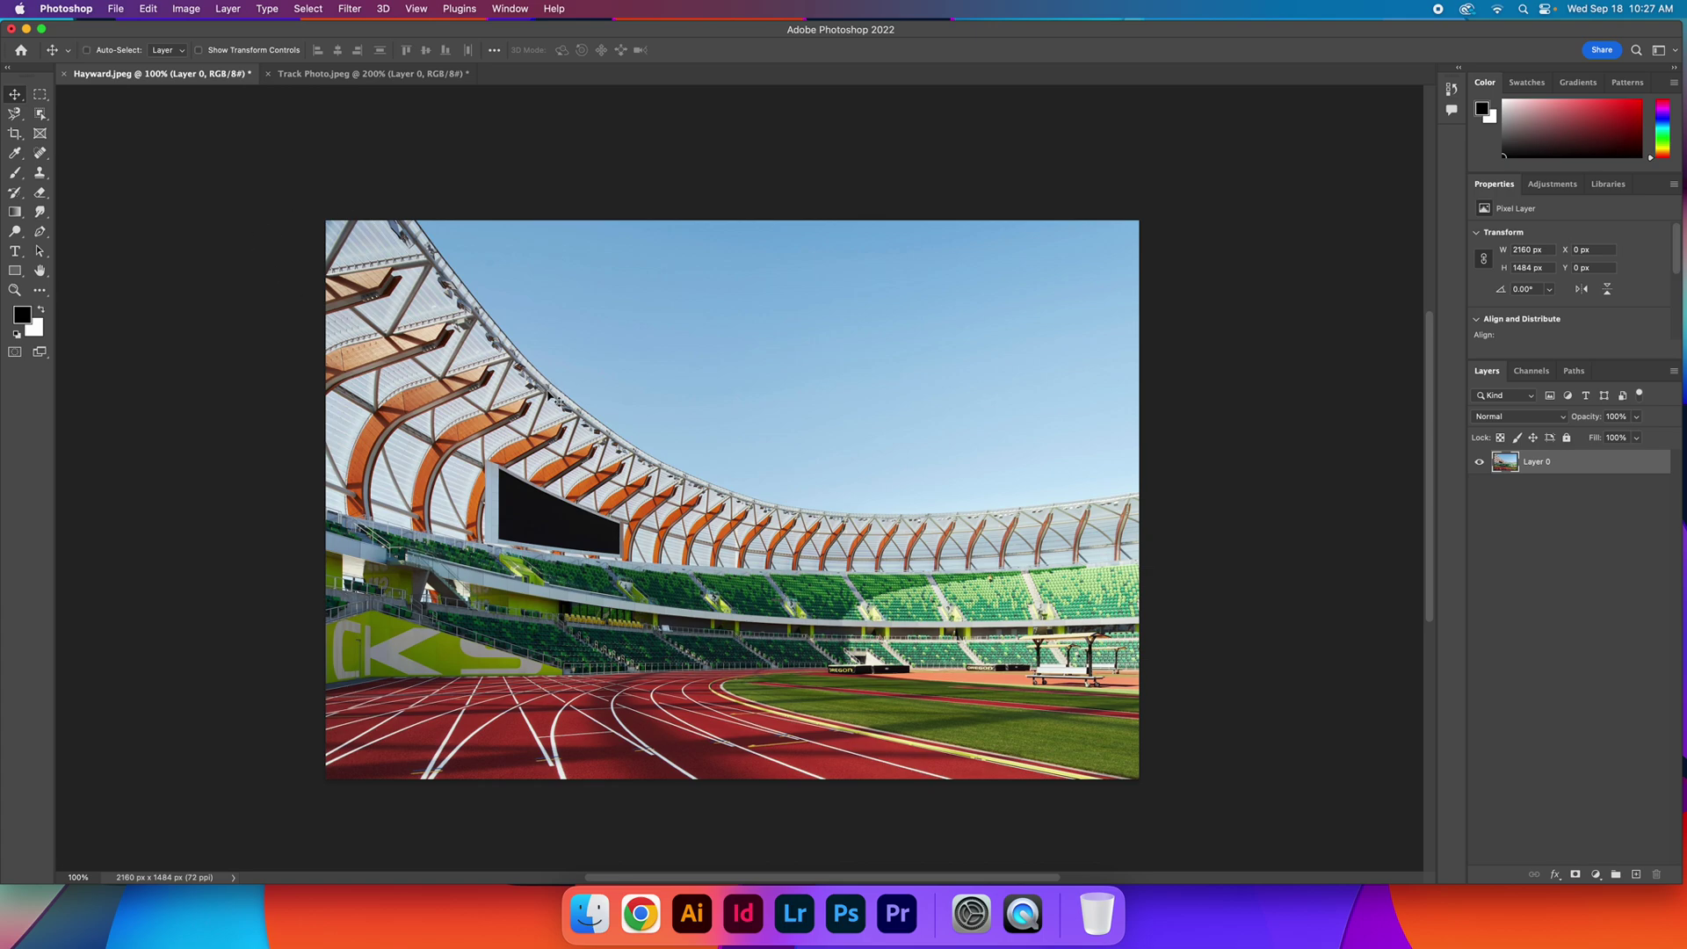
pyautogui.press('cmd+v')
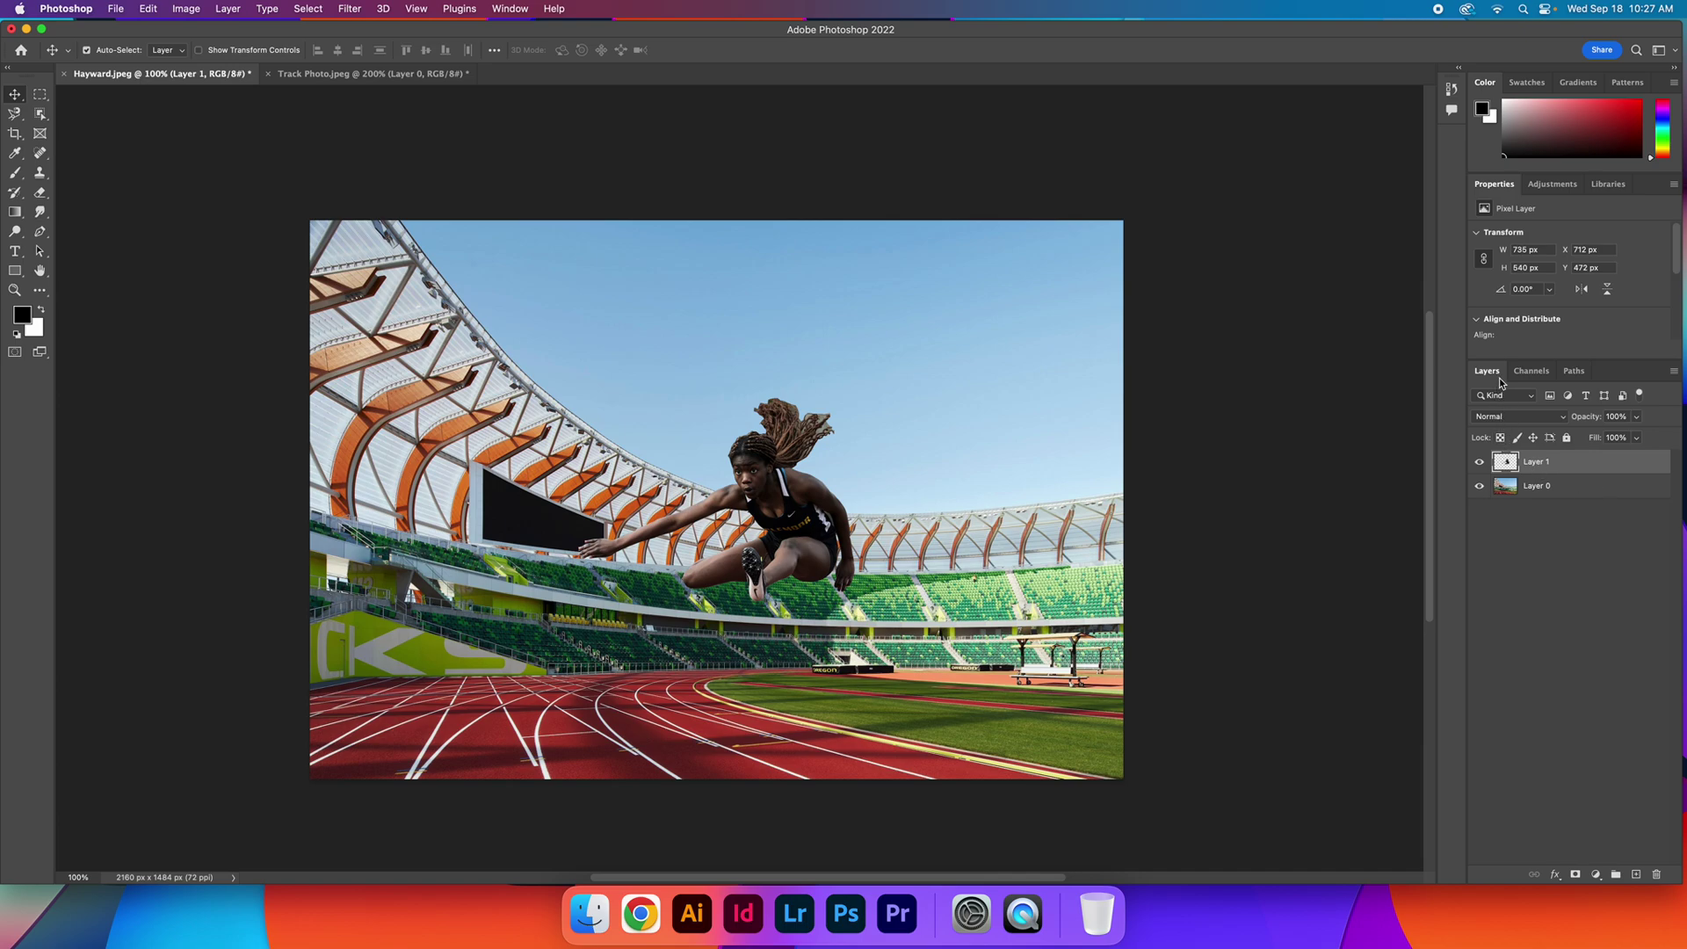
# Move the hurdler into the sky above the stands, at about X 1112 px, Y 140 px, and keep Layer 1 selected.
pyautogui.moveTo(1555, 493)
pyautogui.mouseDown()
pyautogui.moveTo(1557, 464)
pyautogui.moveTo(1575, 469)
pyautogui.mouseUp()
pyautogui.moveTo(745, 533); pyautogui.dragTo(907, 387)
pyautogui.click(1571, 492)
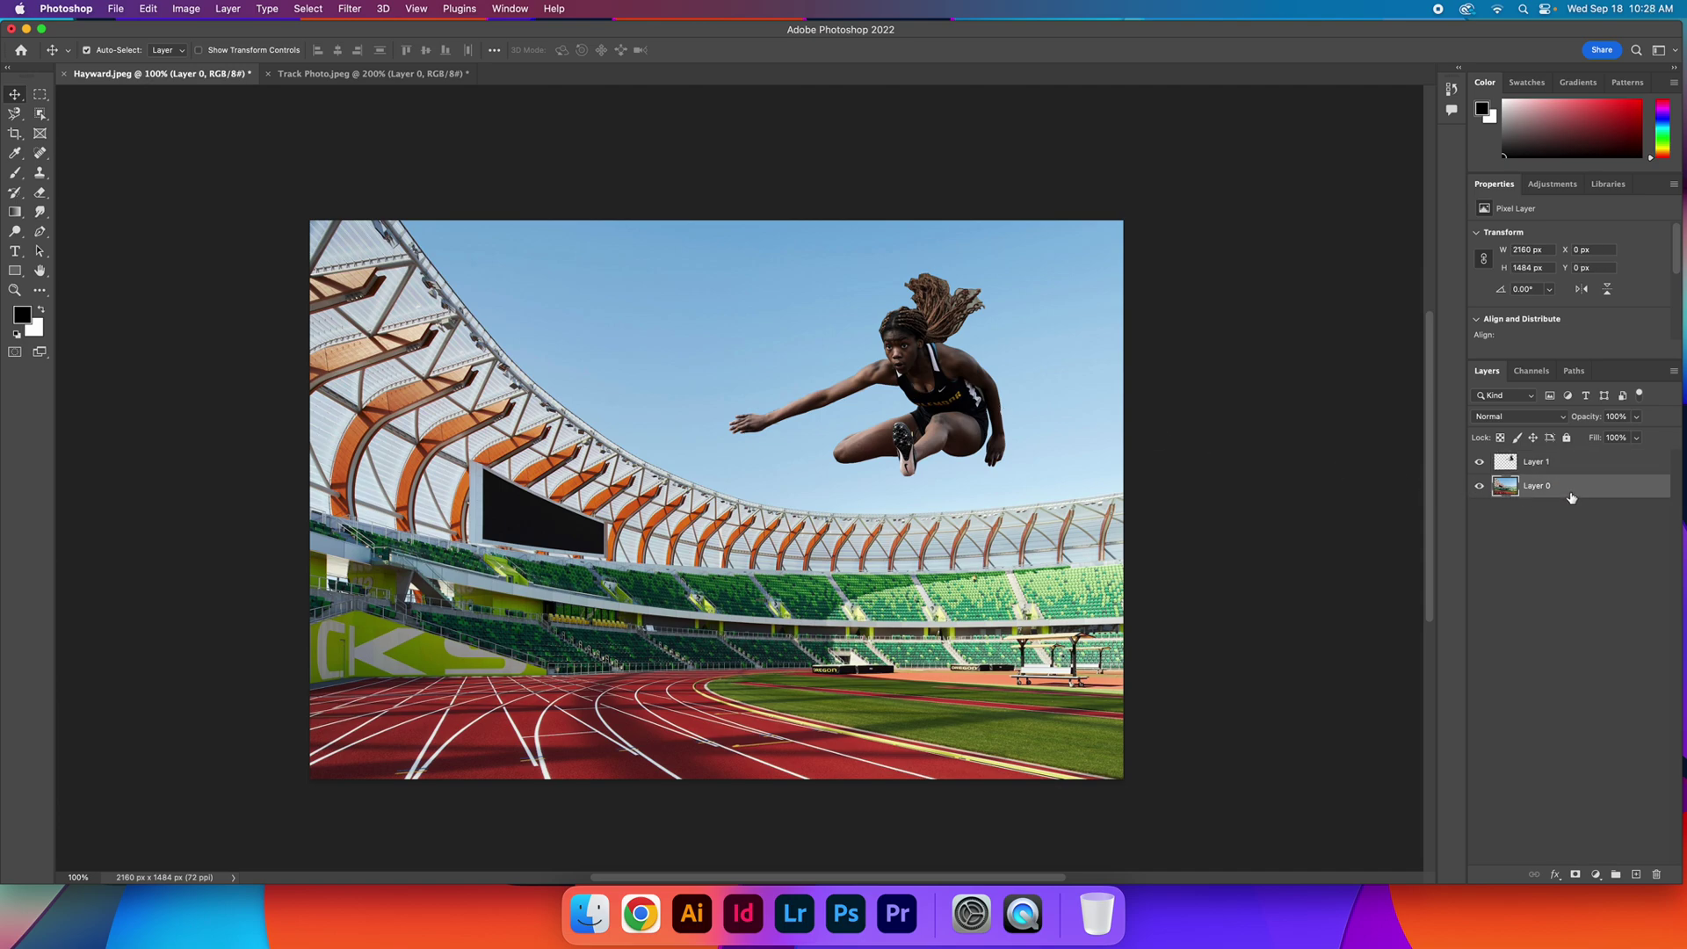
pyautogui.click(1569, 463)
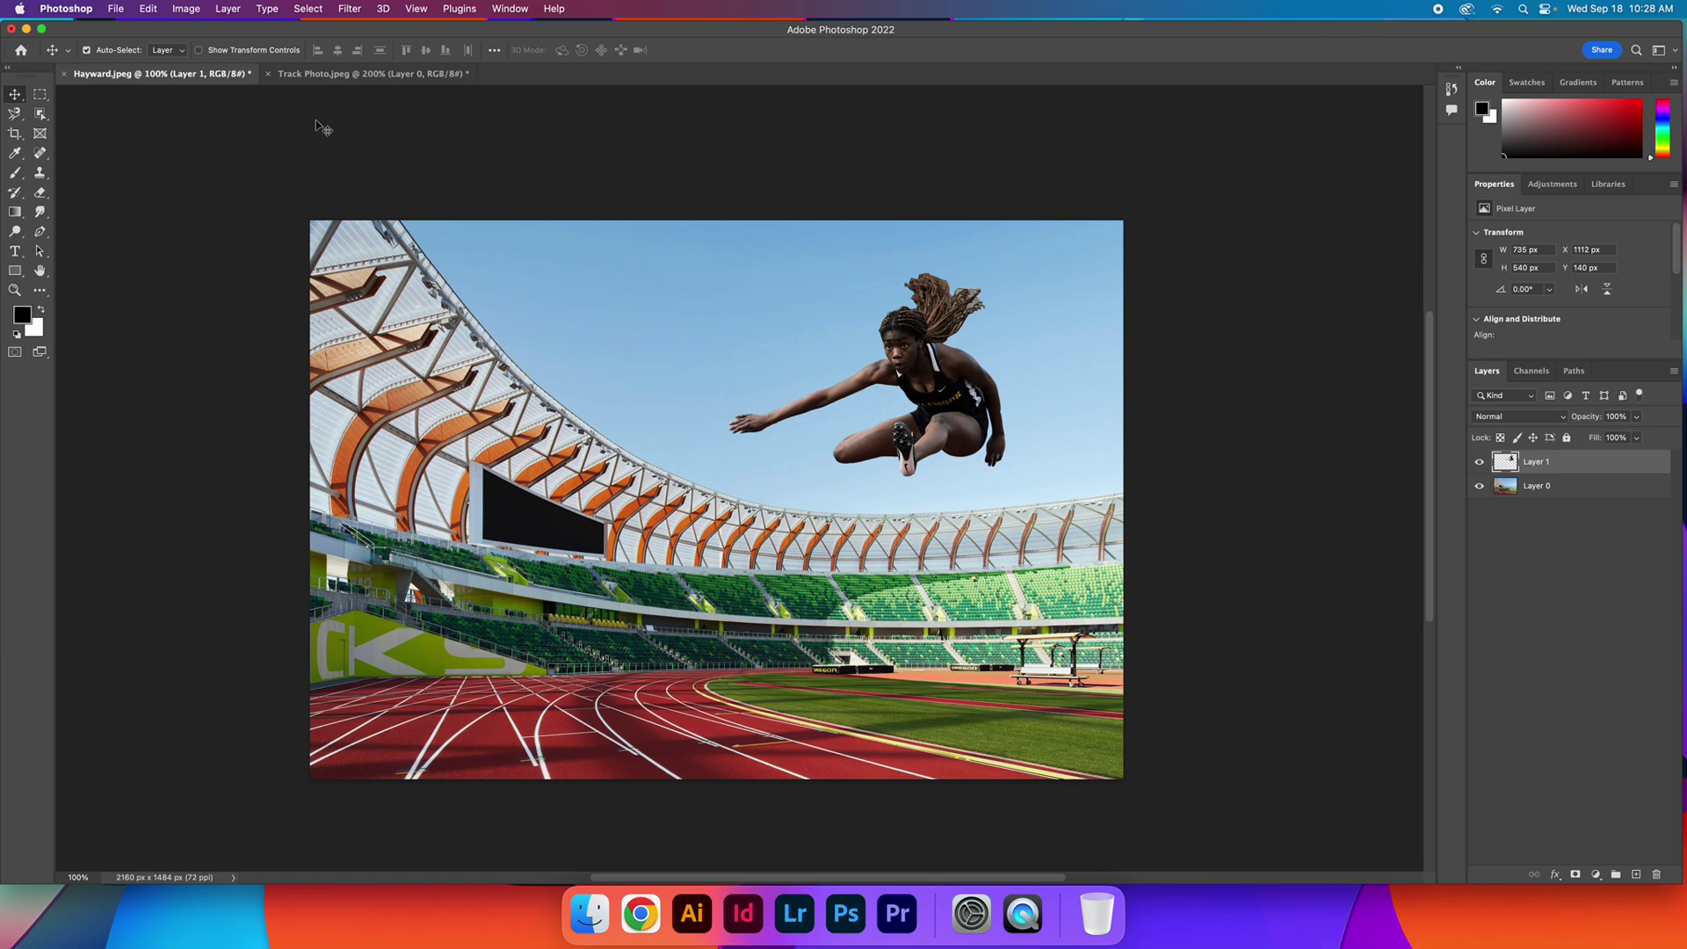
# Save the composite on the computer as Hayward.psd in Downloads, in Photoshop format with Maximize Compatibility on.
pyautogui.click(116, 10)
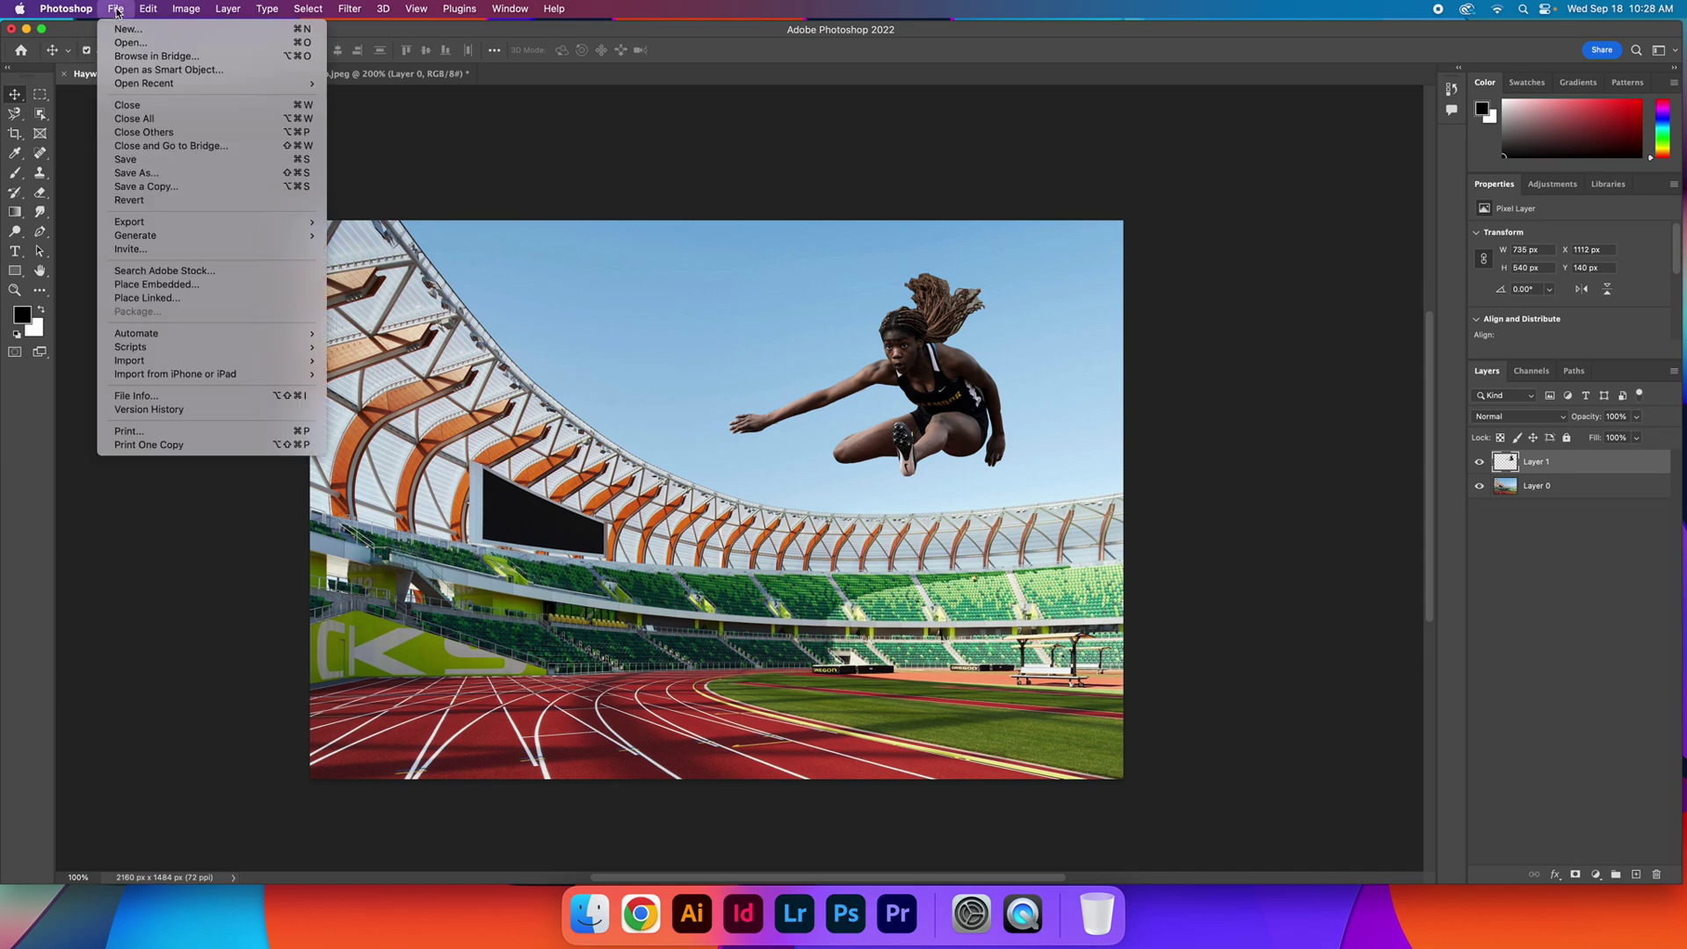
pyautogui.click(176, 160)
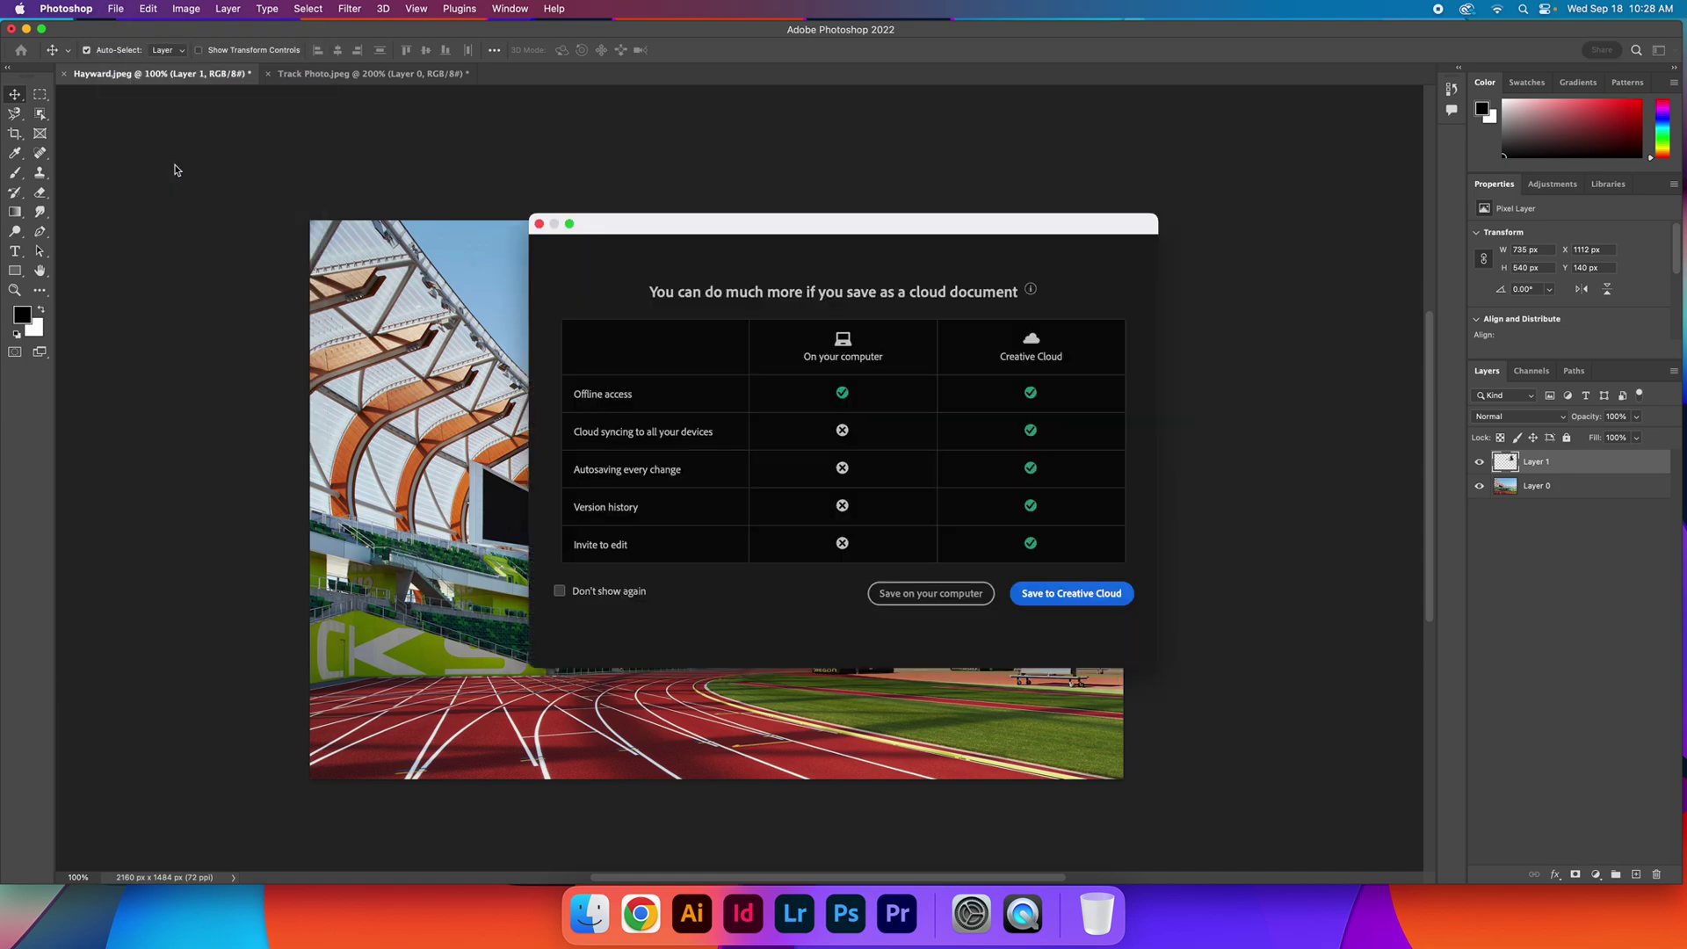
pyautogui.click(932, 594)
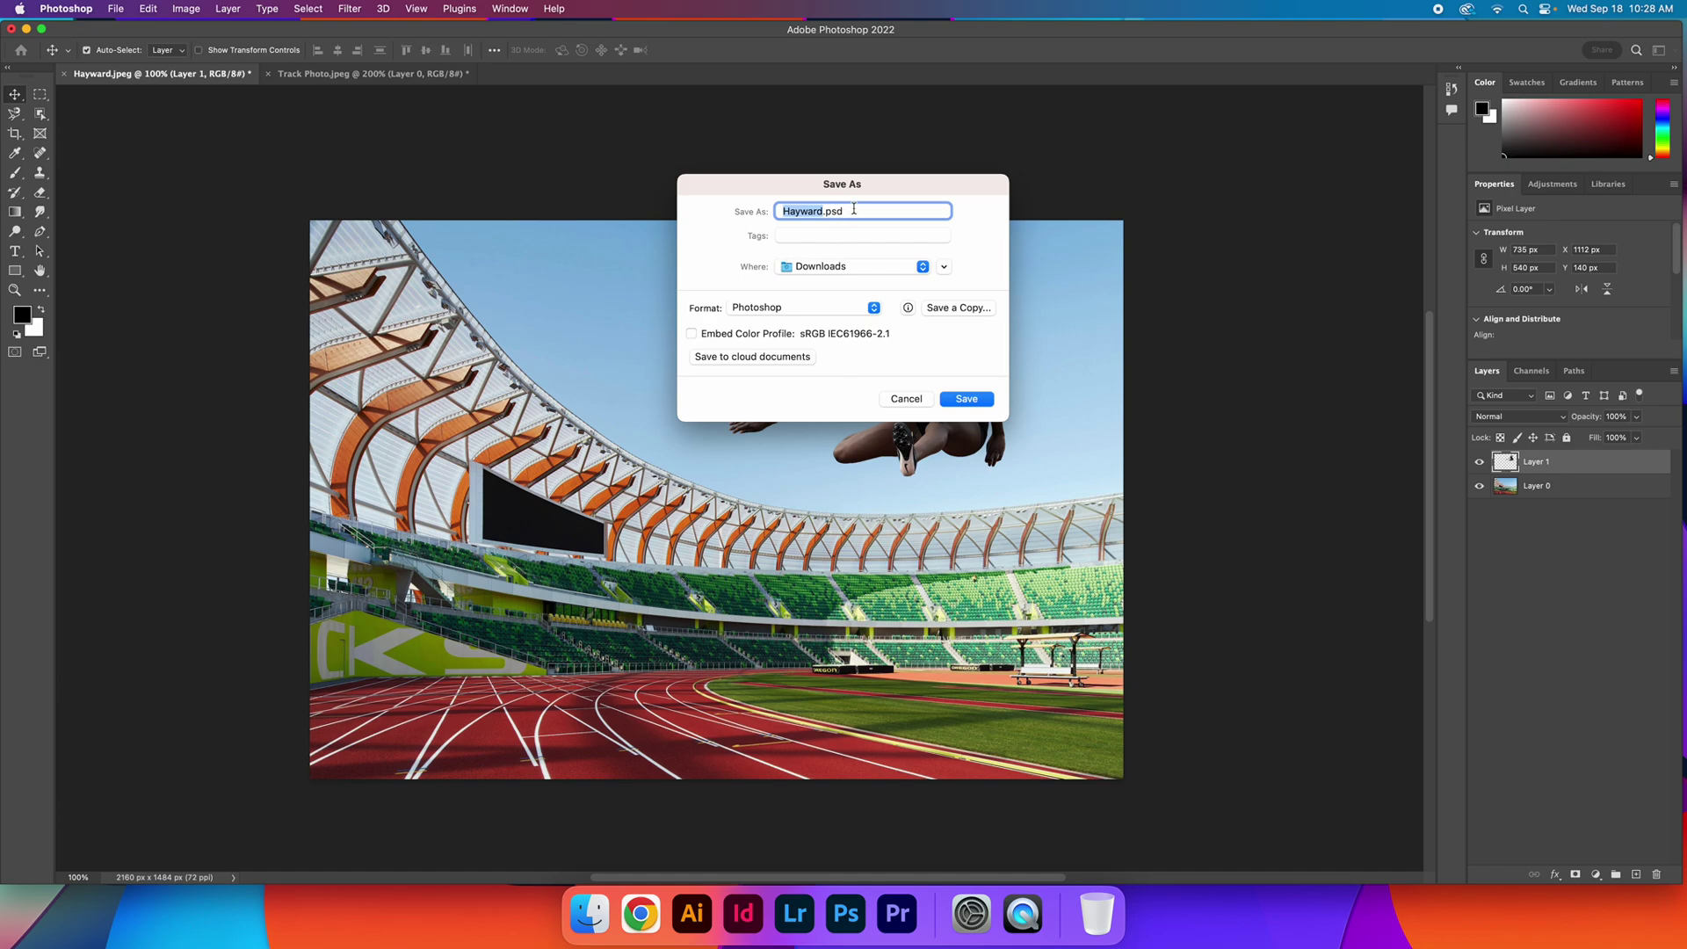
pyautogui.click(967, 400)
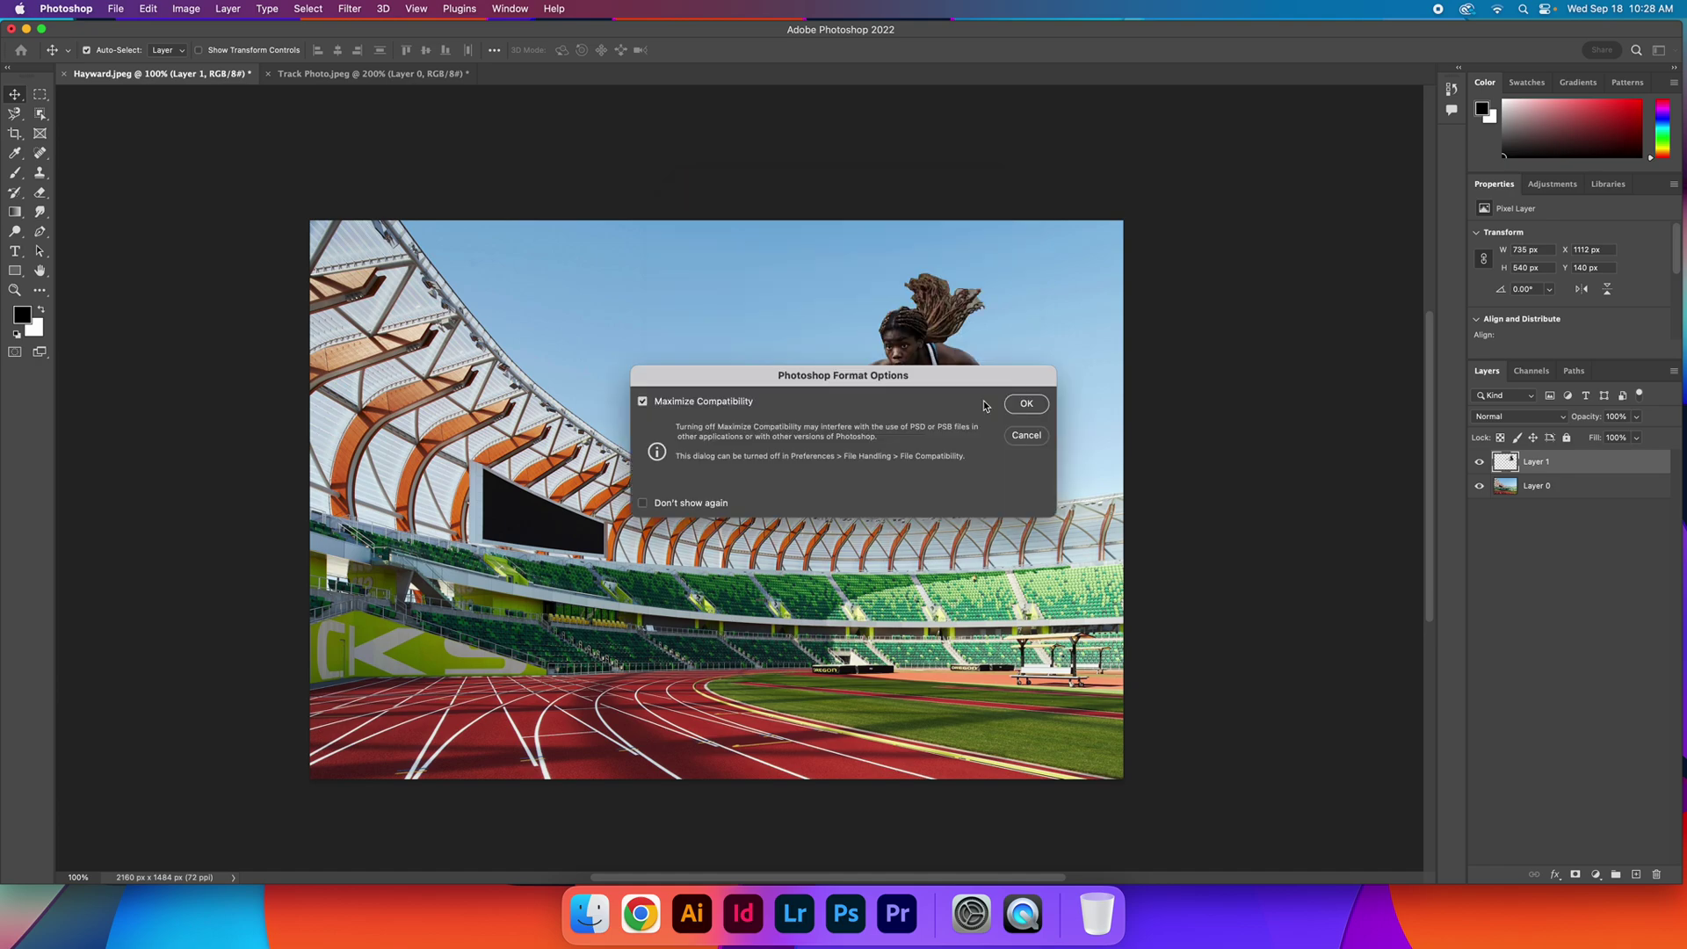
pyautogui.click(1010, 406)
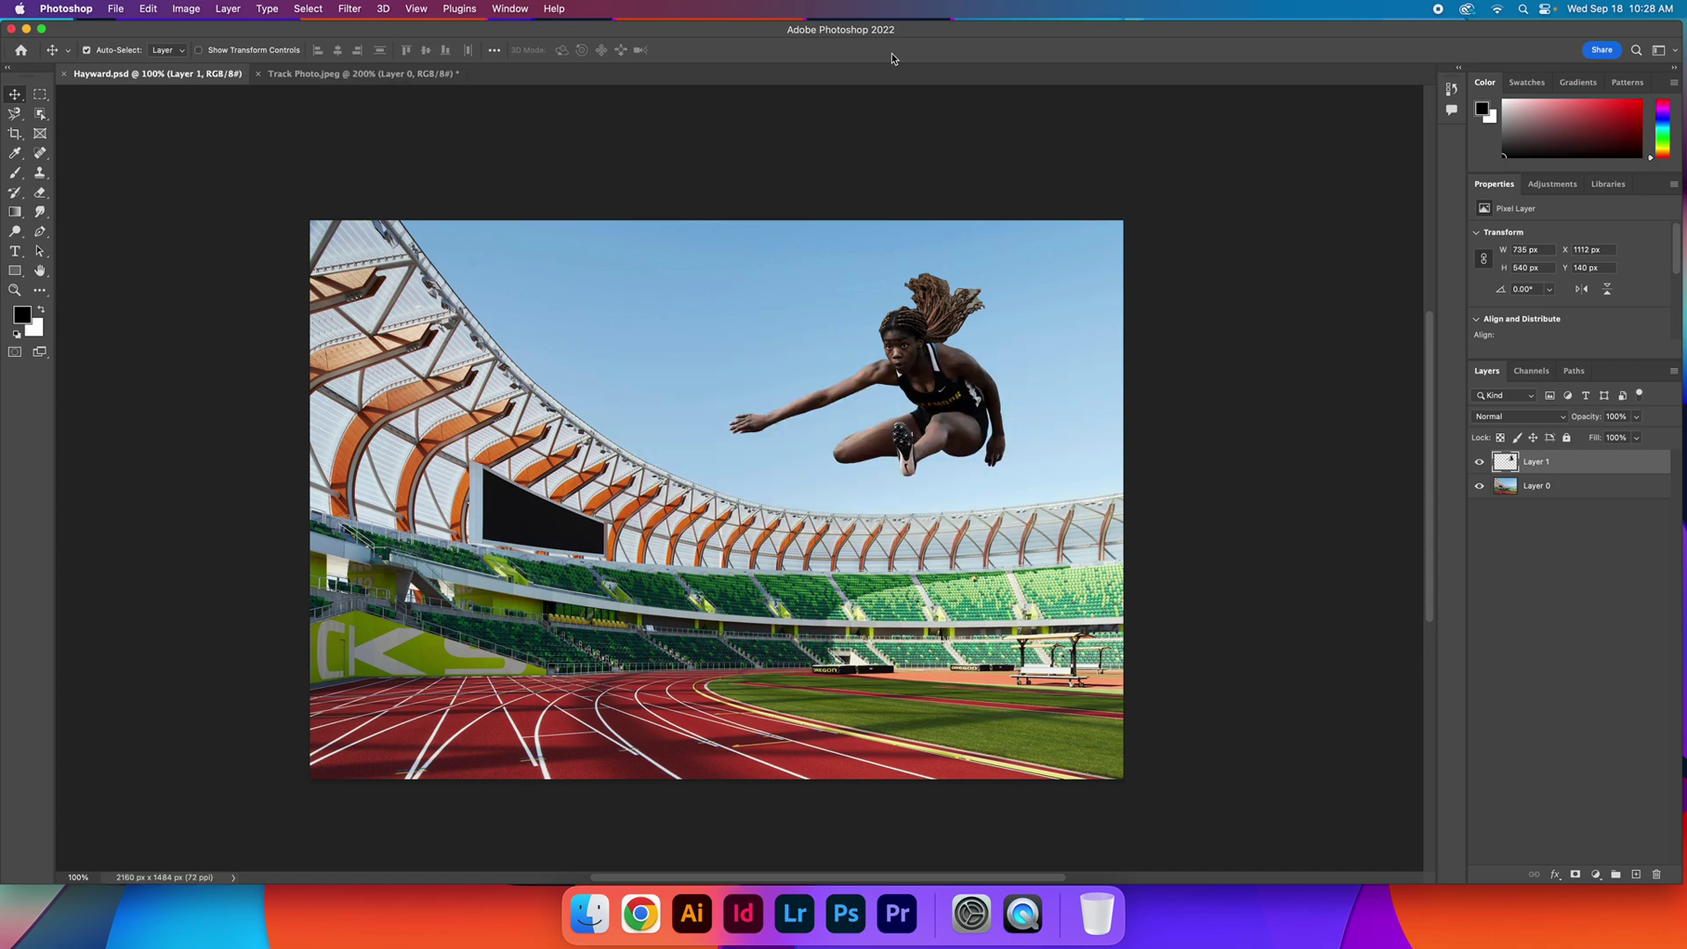
# Switch to Finder, examine the files in Downloads, and view the original Hayward.jpeg in Preview before closing it.
pyautogui.click(597, 932)
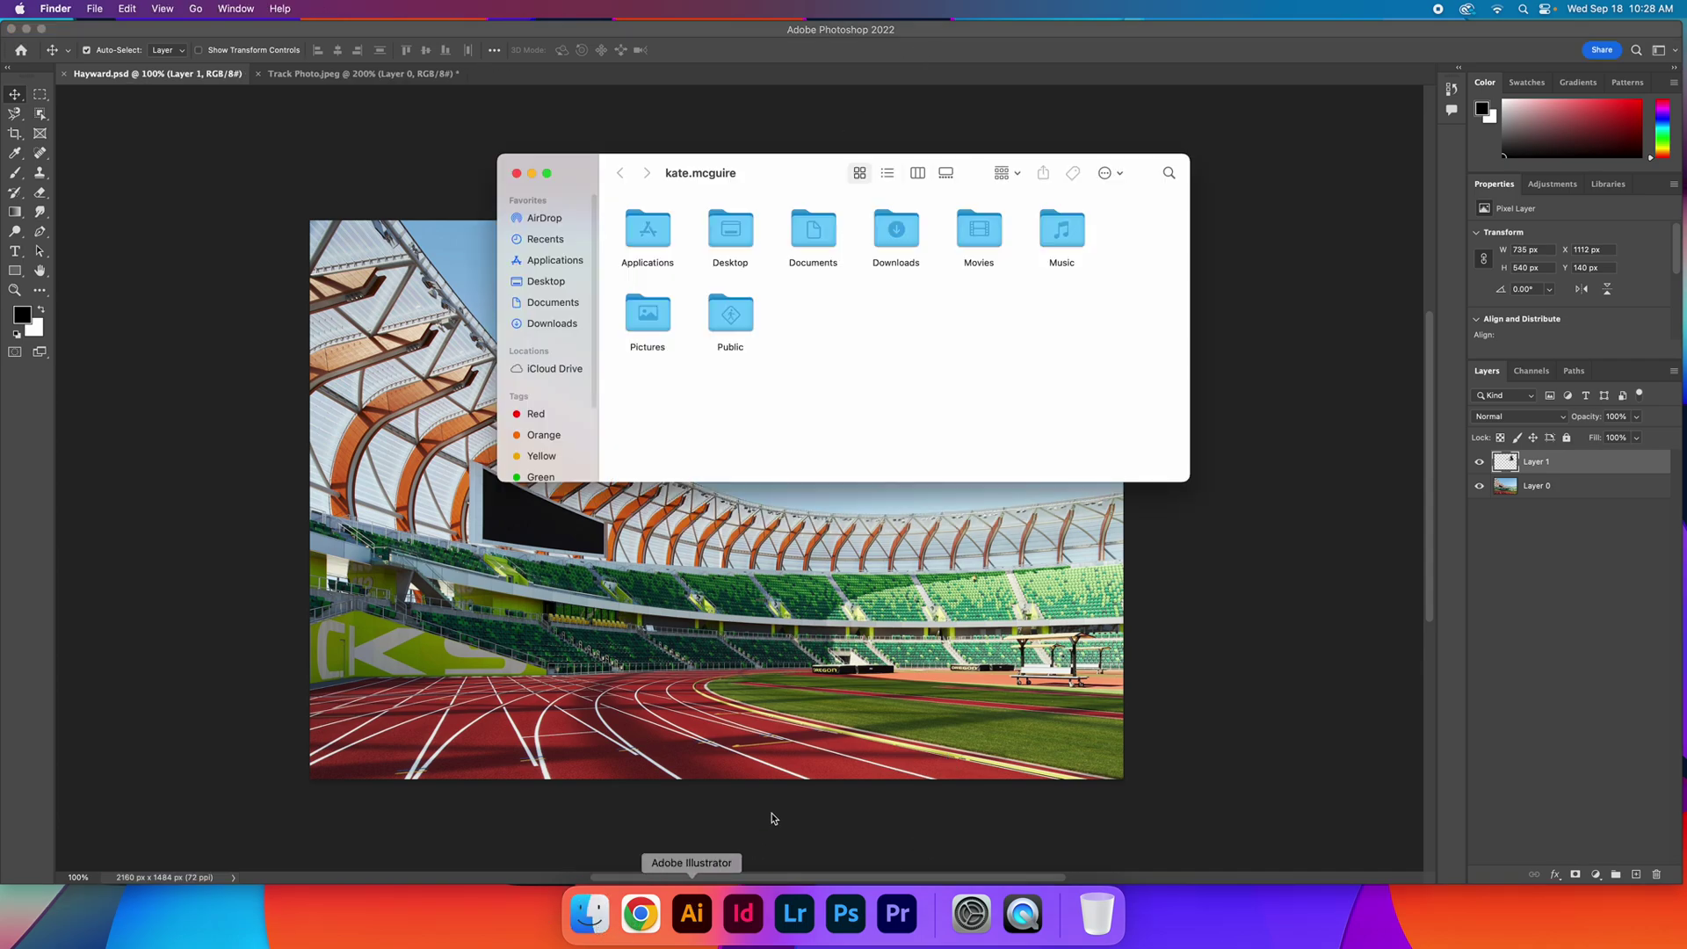
pyautogui.click(553, 302)
pyautogui.click(559, 323)
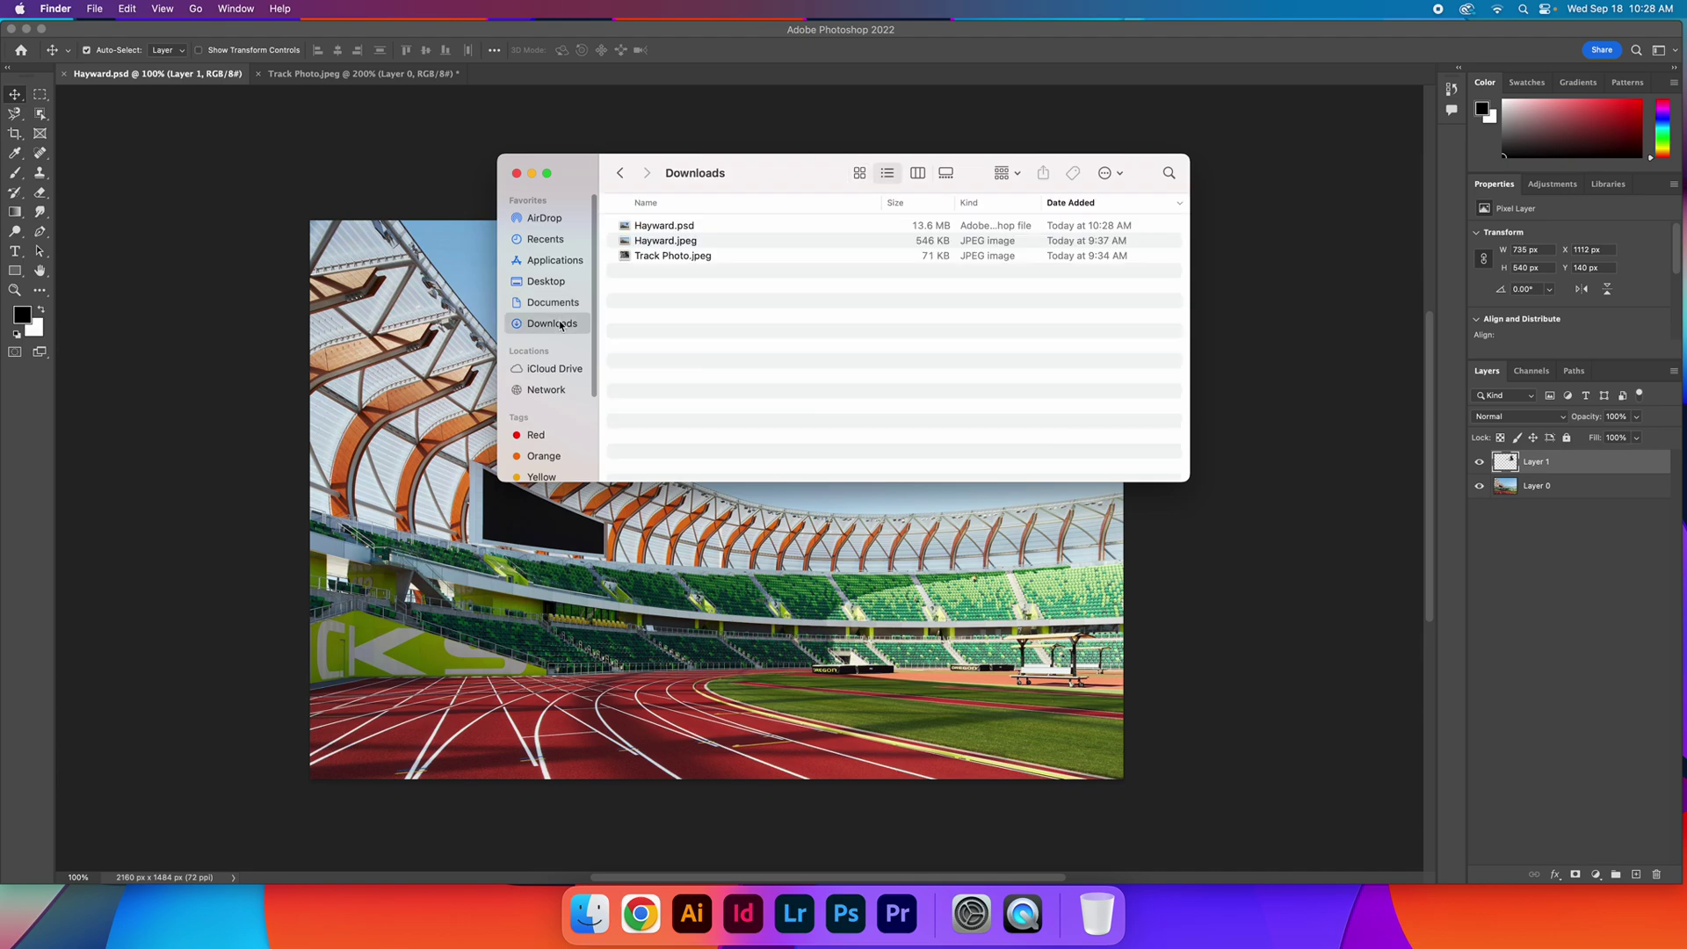
pyautogui.click(710, 227)
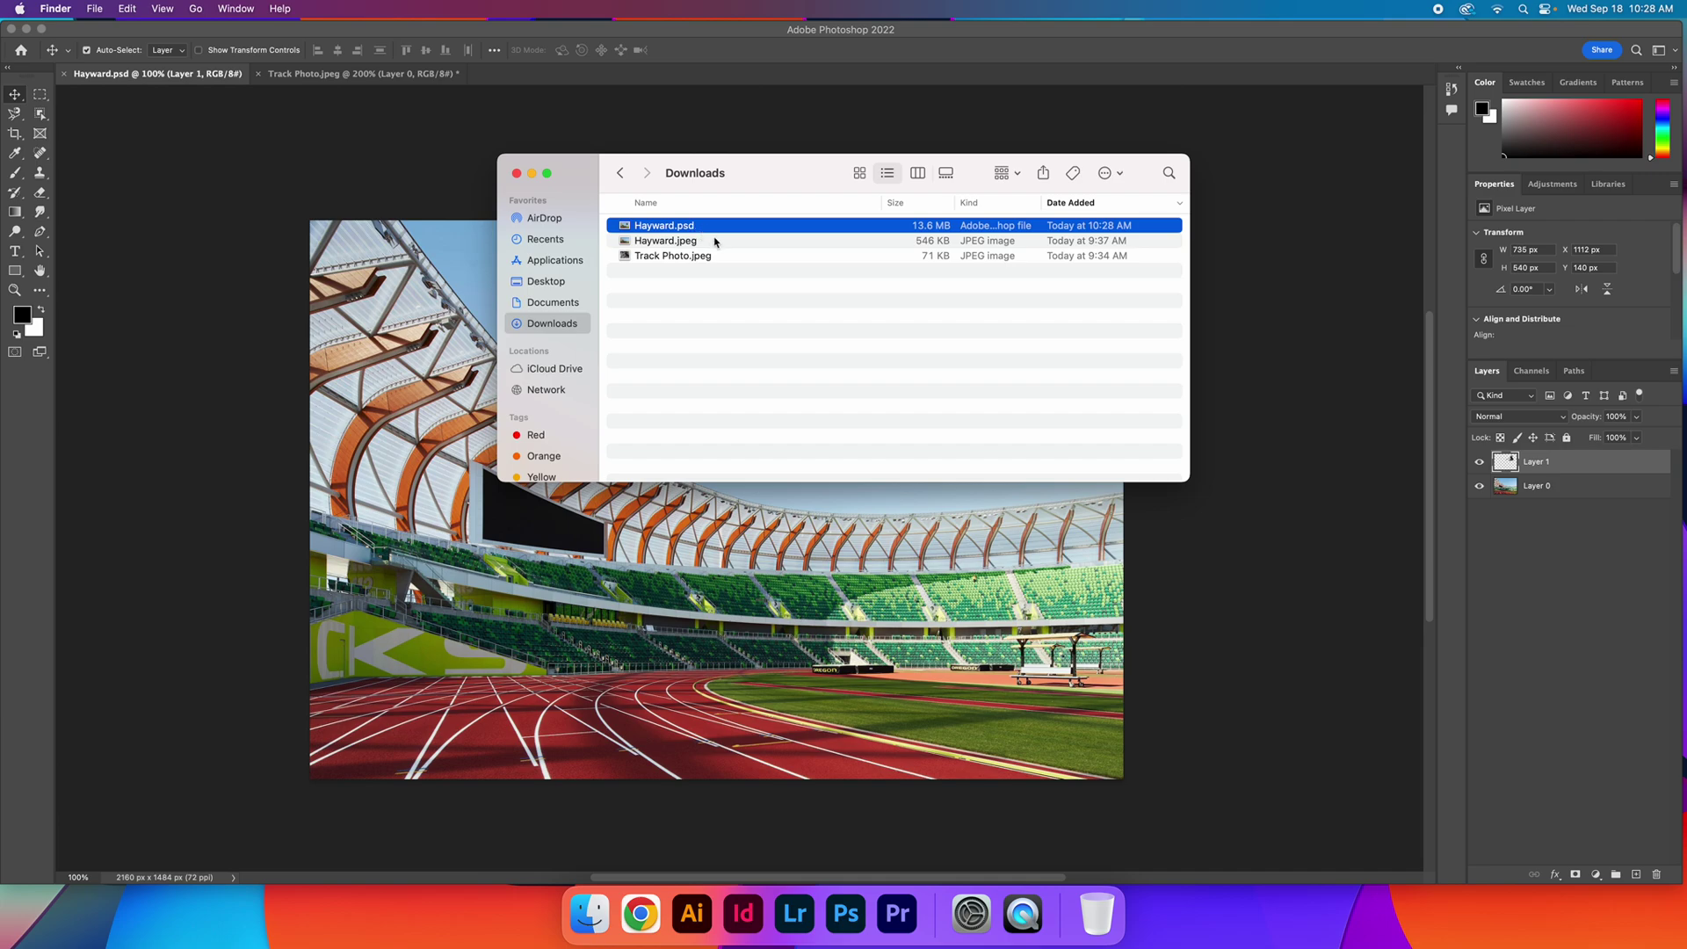
pyautogui.click(716, 245)
pyautogui.doubleClick(716, 242)
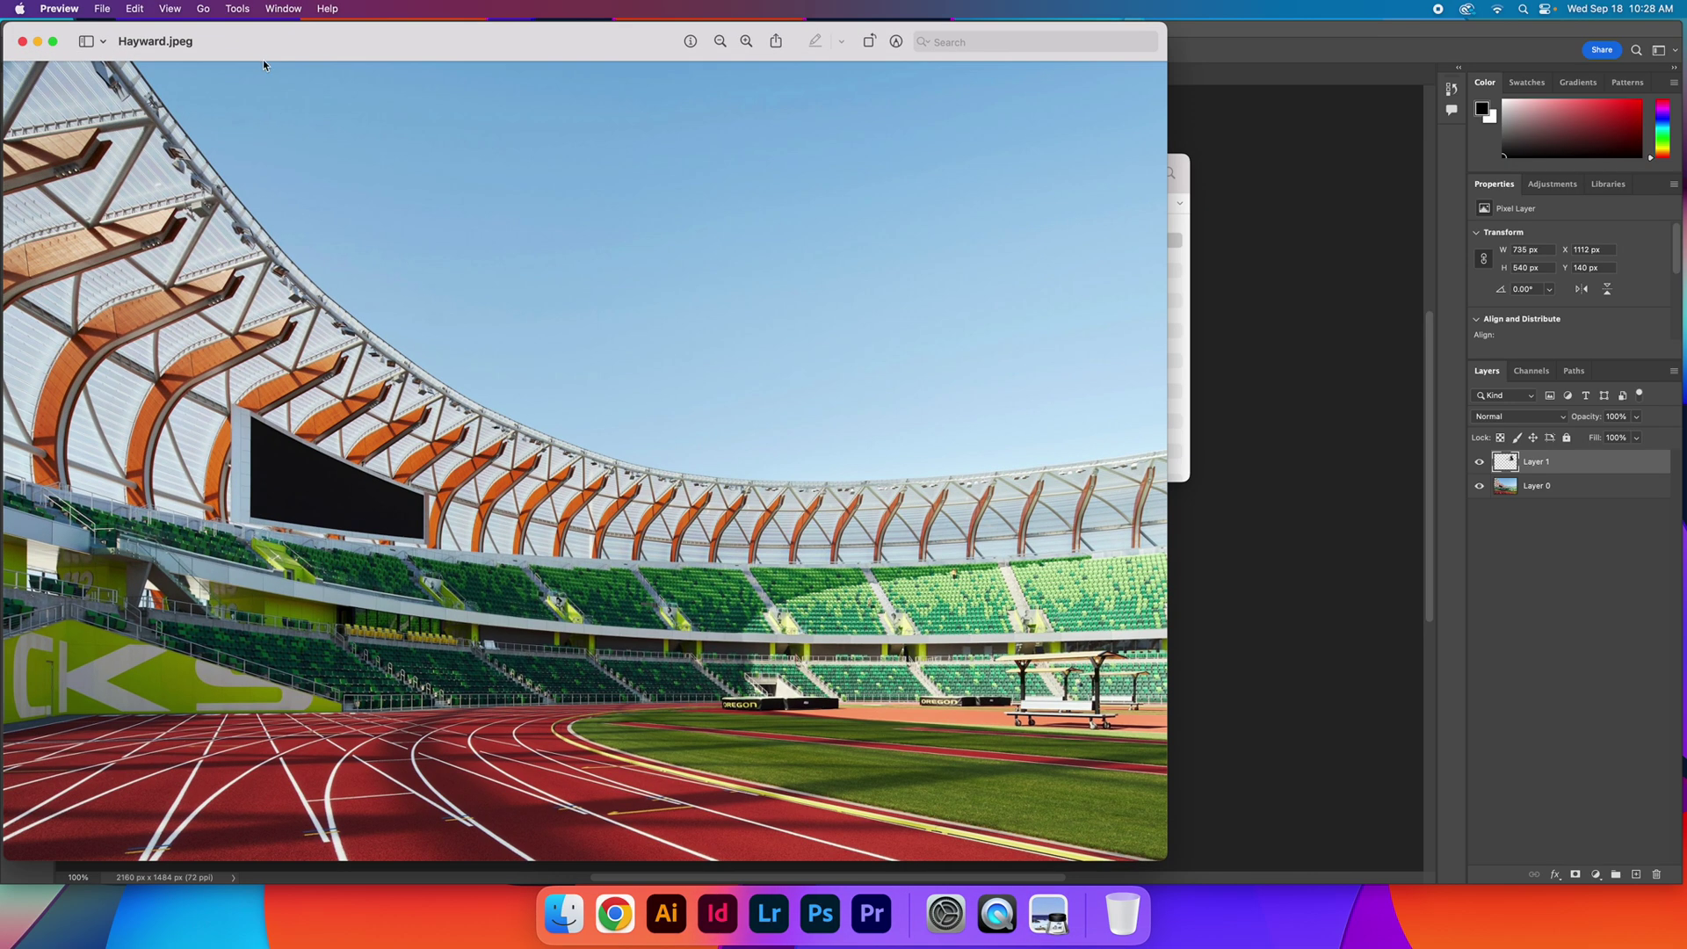
pyautogui.moveTo(263, 64); pyautogui.dragTo(392, 91)
pyautogui.press('super+w')
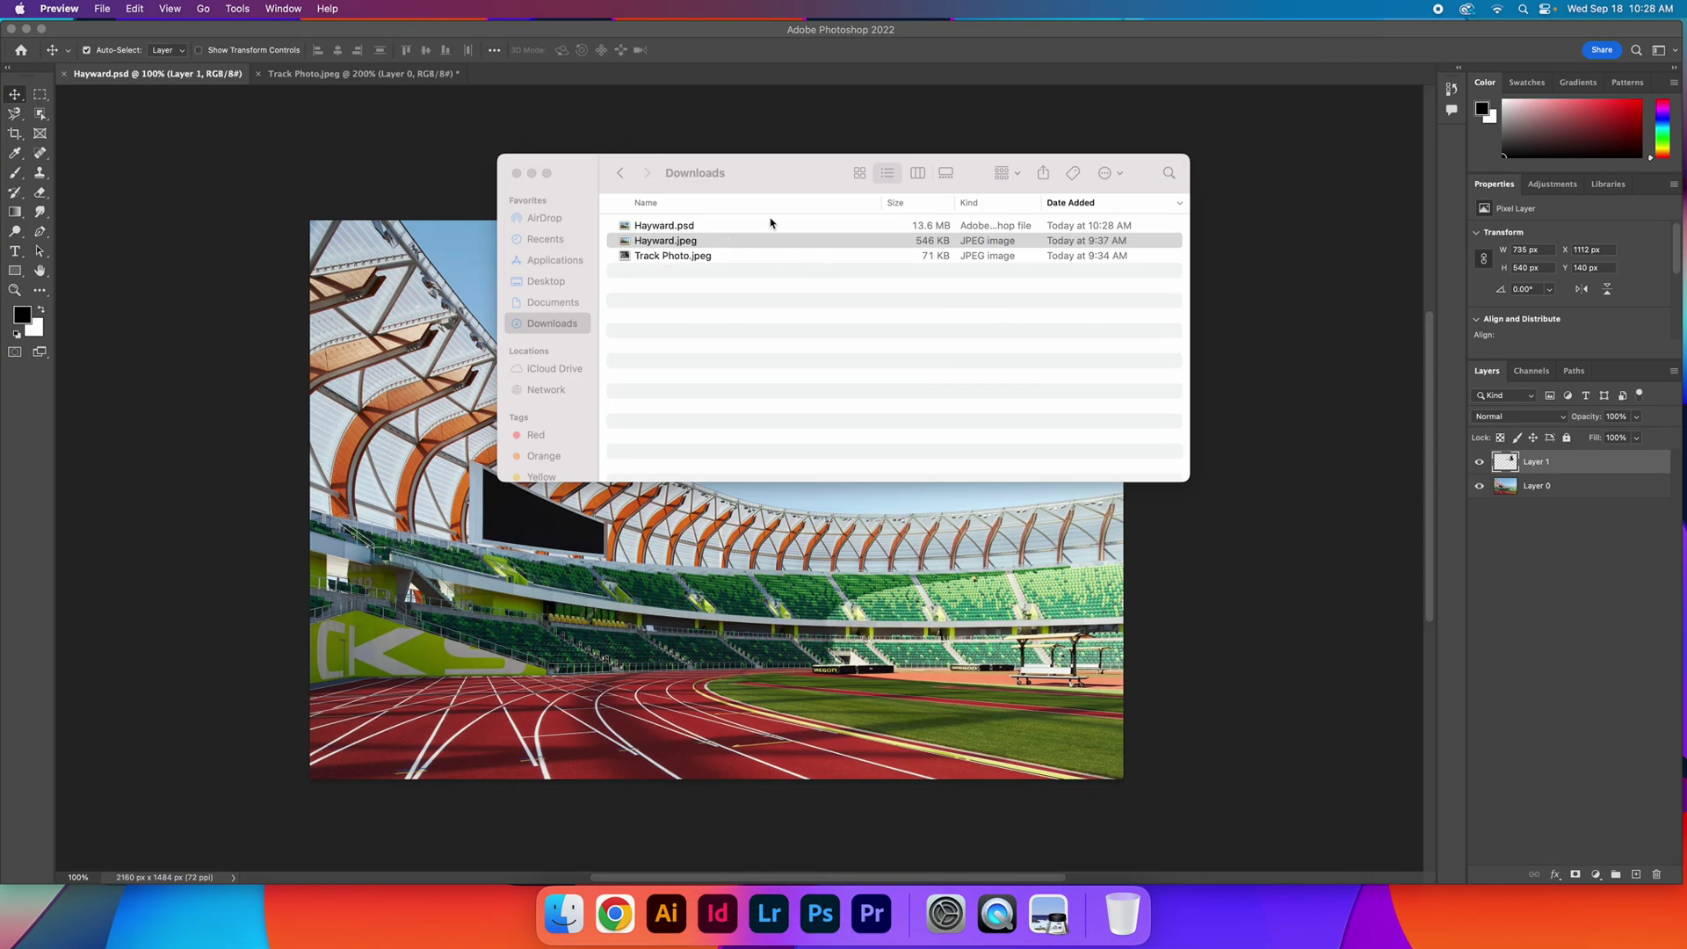
# Open Hayward.psd from the Downloads folder in Photoshop.
pyautogui.click(776, 226)
pyautogui.click(778, 227)
pyautogui.doubleClick(777, 227)
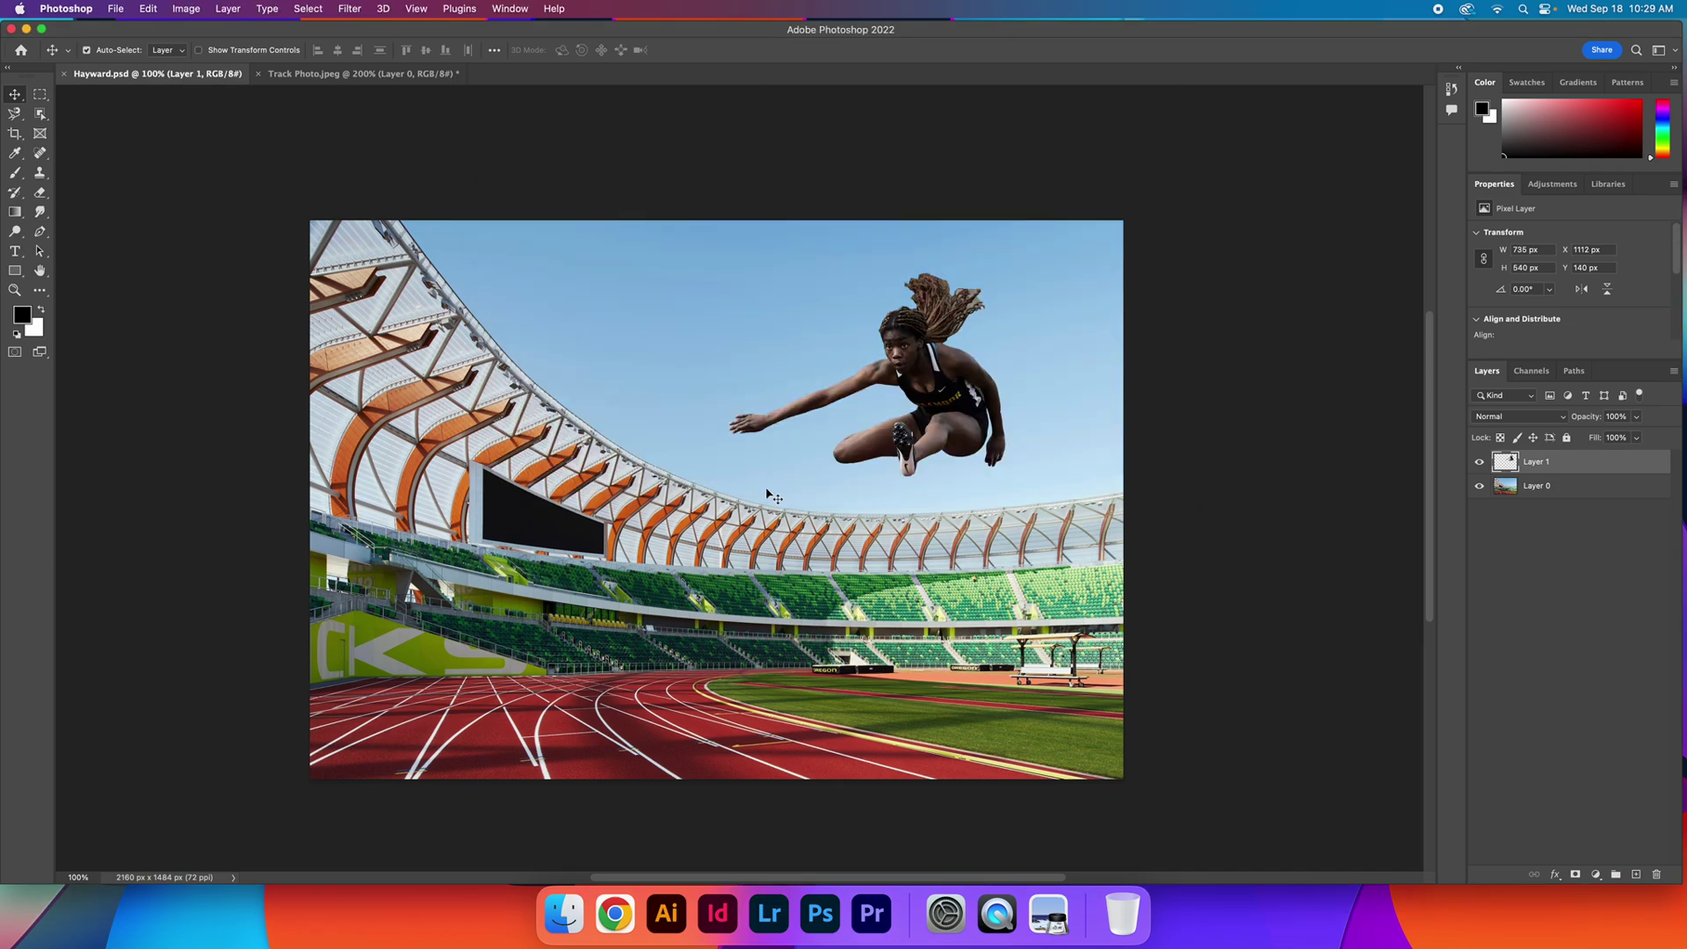
# Export the composite as a PNG named Track Photo Cutout to the Desktop.
pyautogui.click(115, 8)
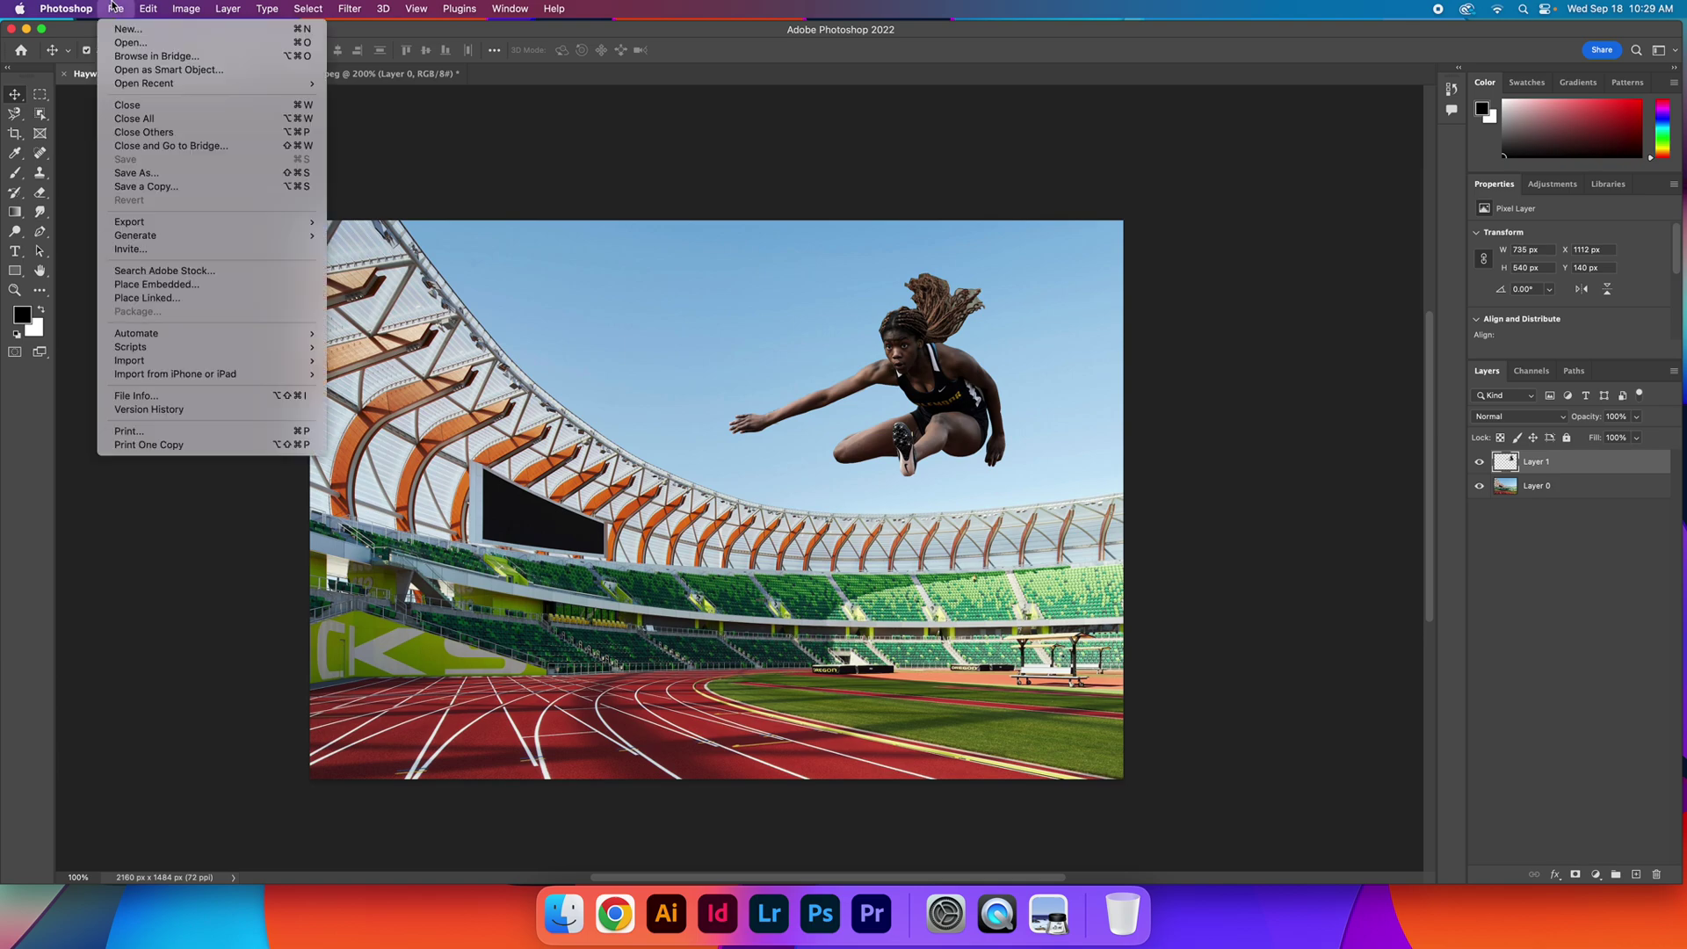
pyautogui.moveTo(260, 231)
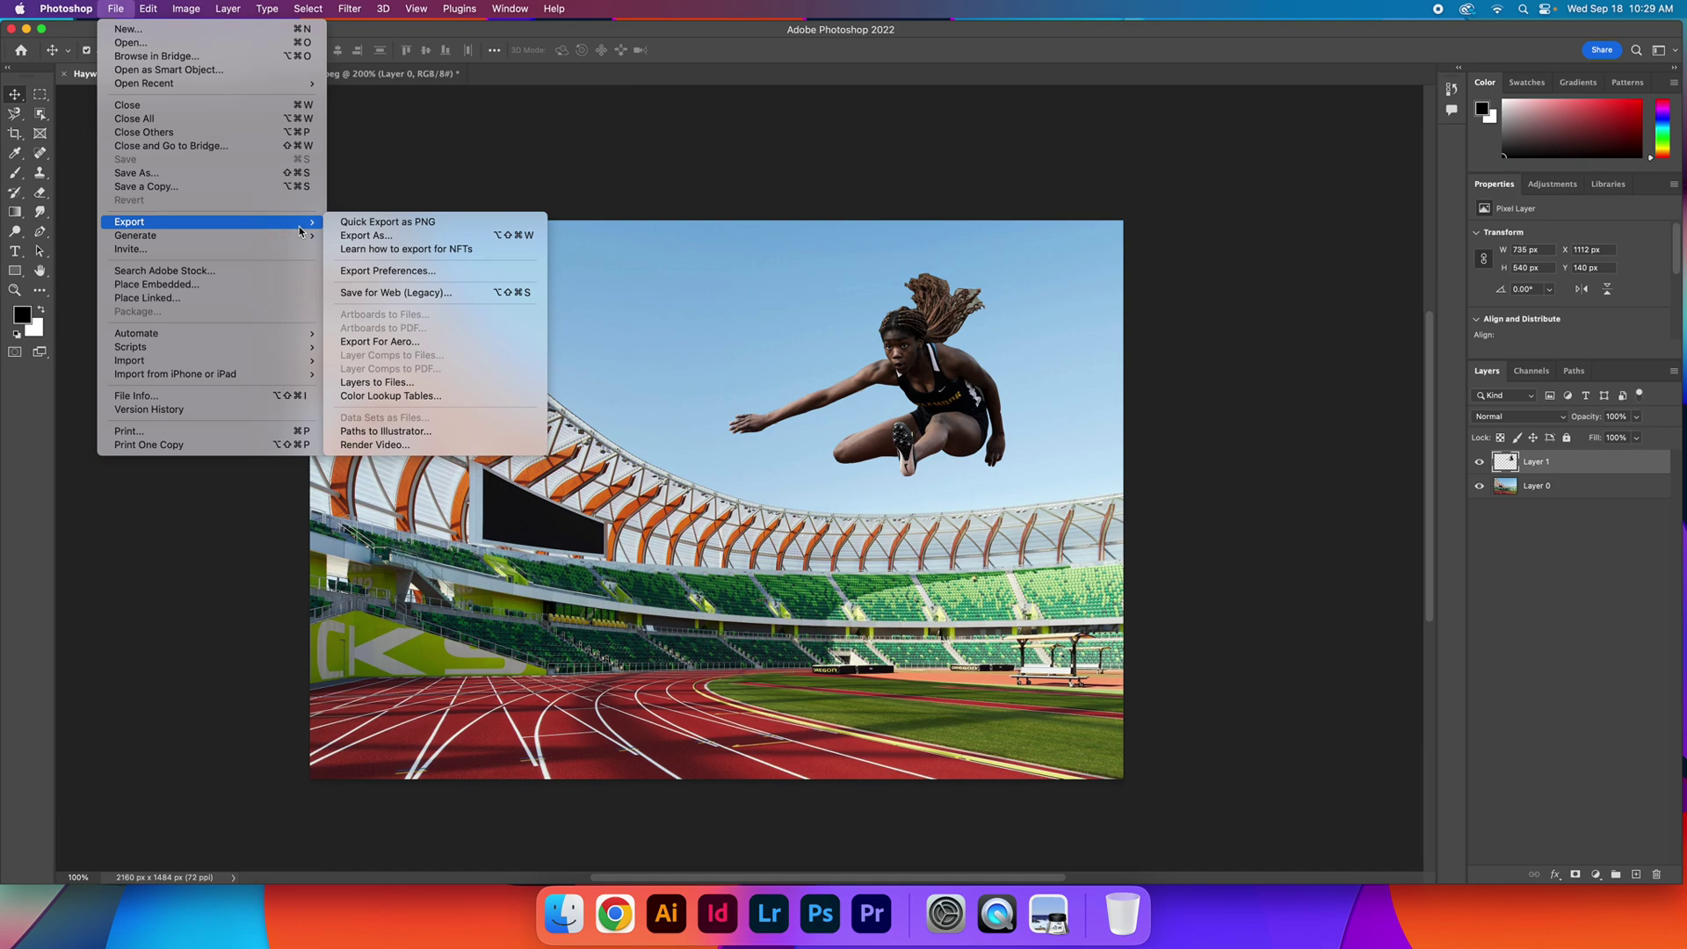
pyautogui.click(353, 236)
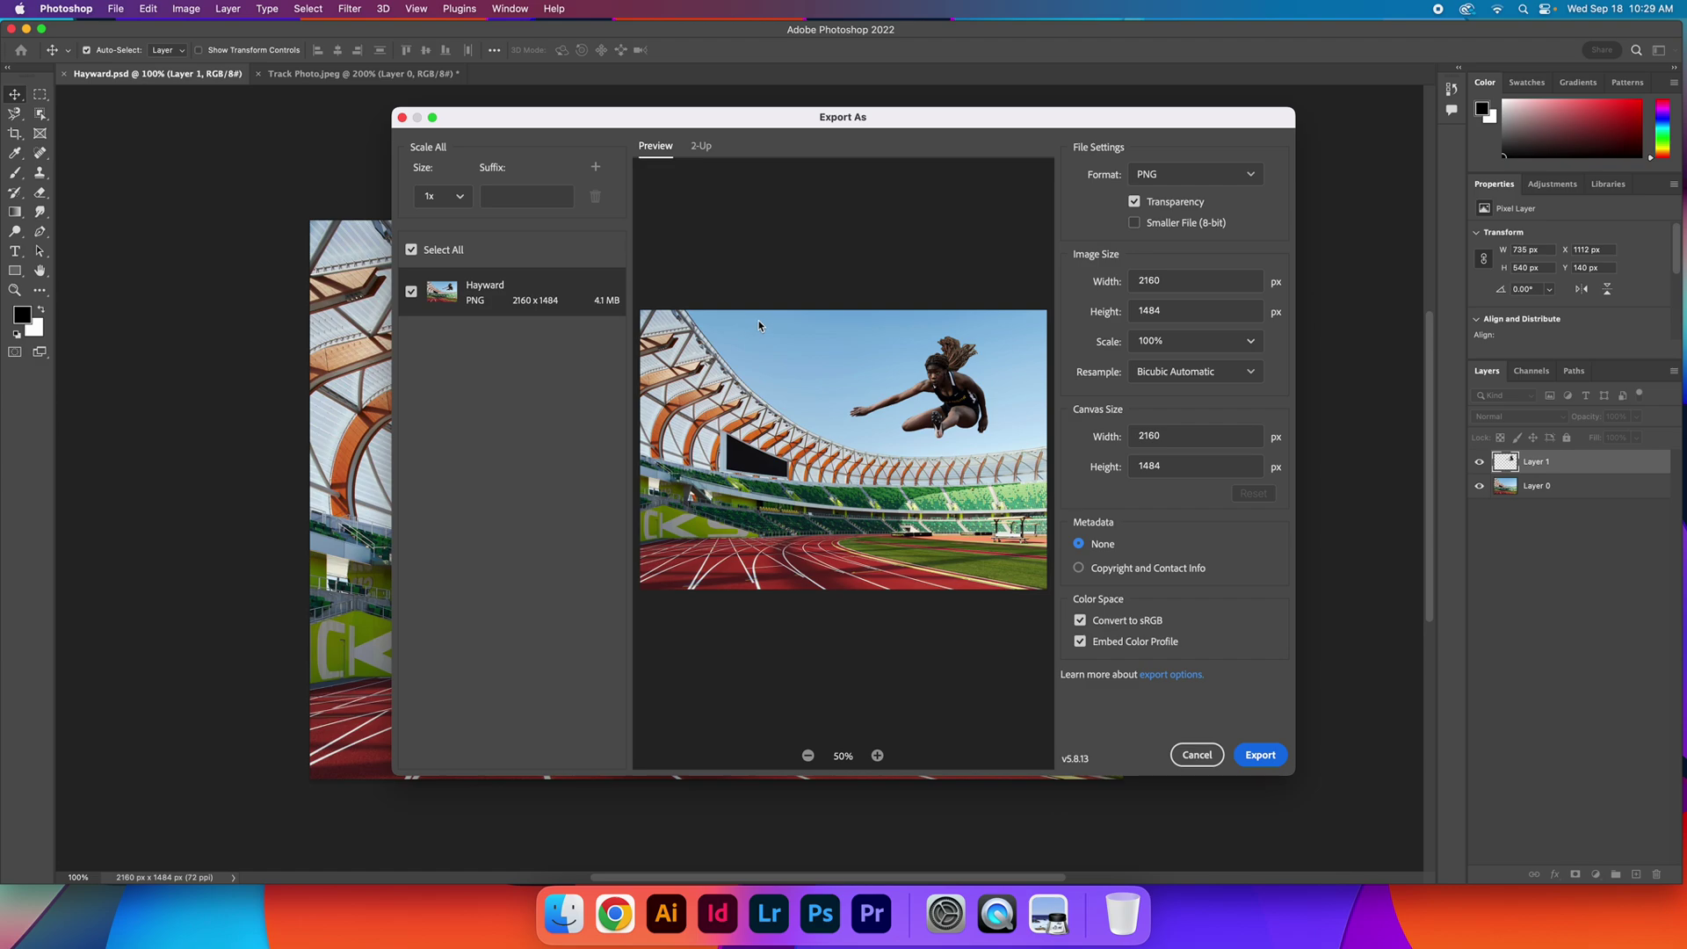
pyautogui.click(1192, 182)
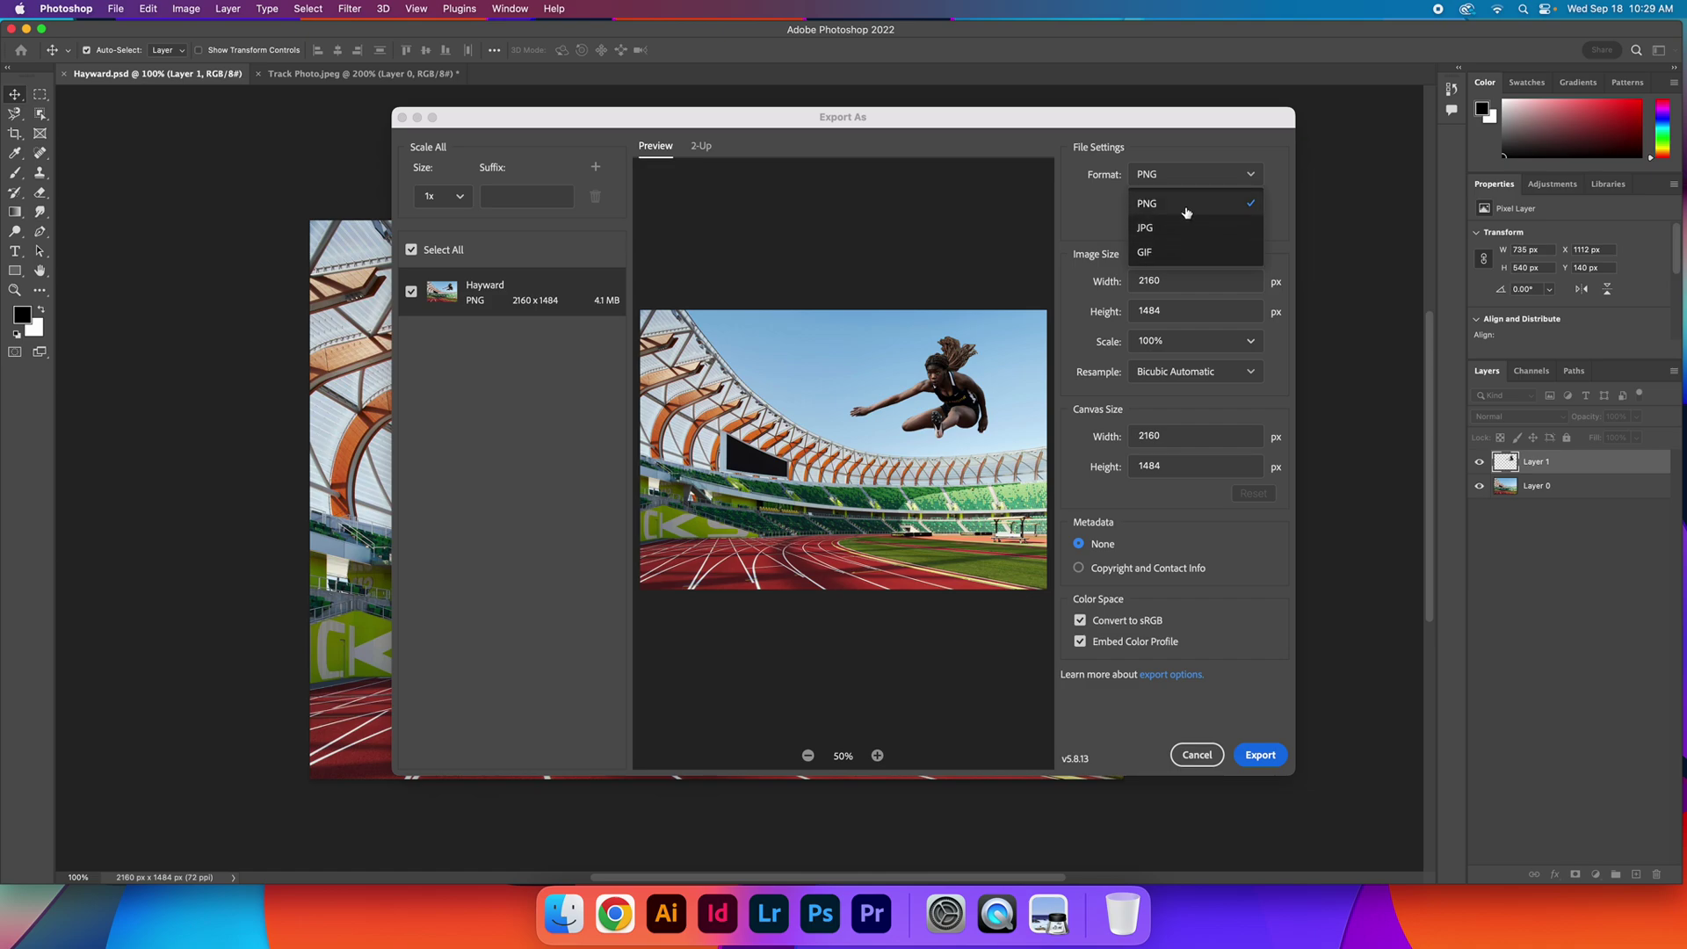
pyautogui.click(1186, 211)
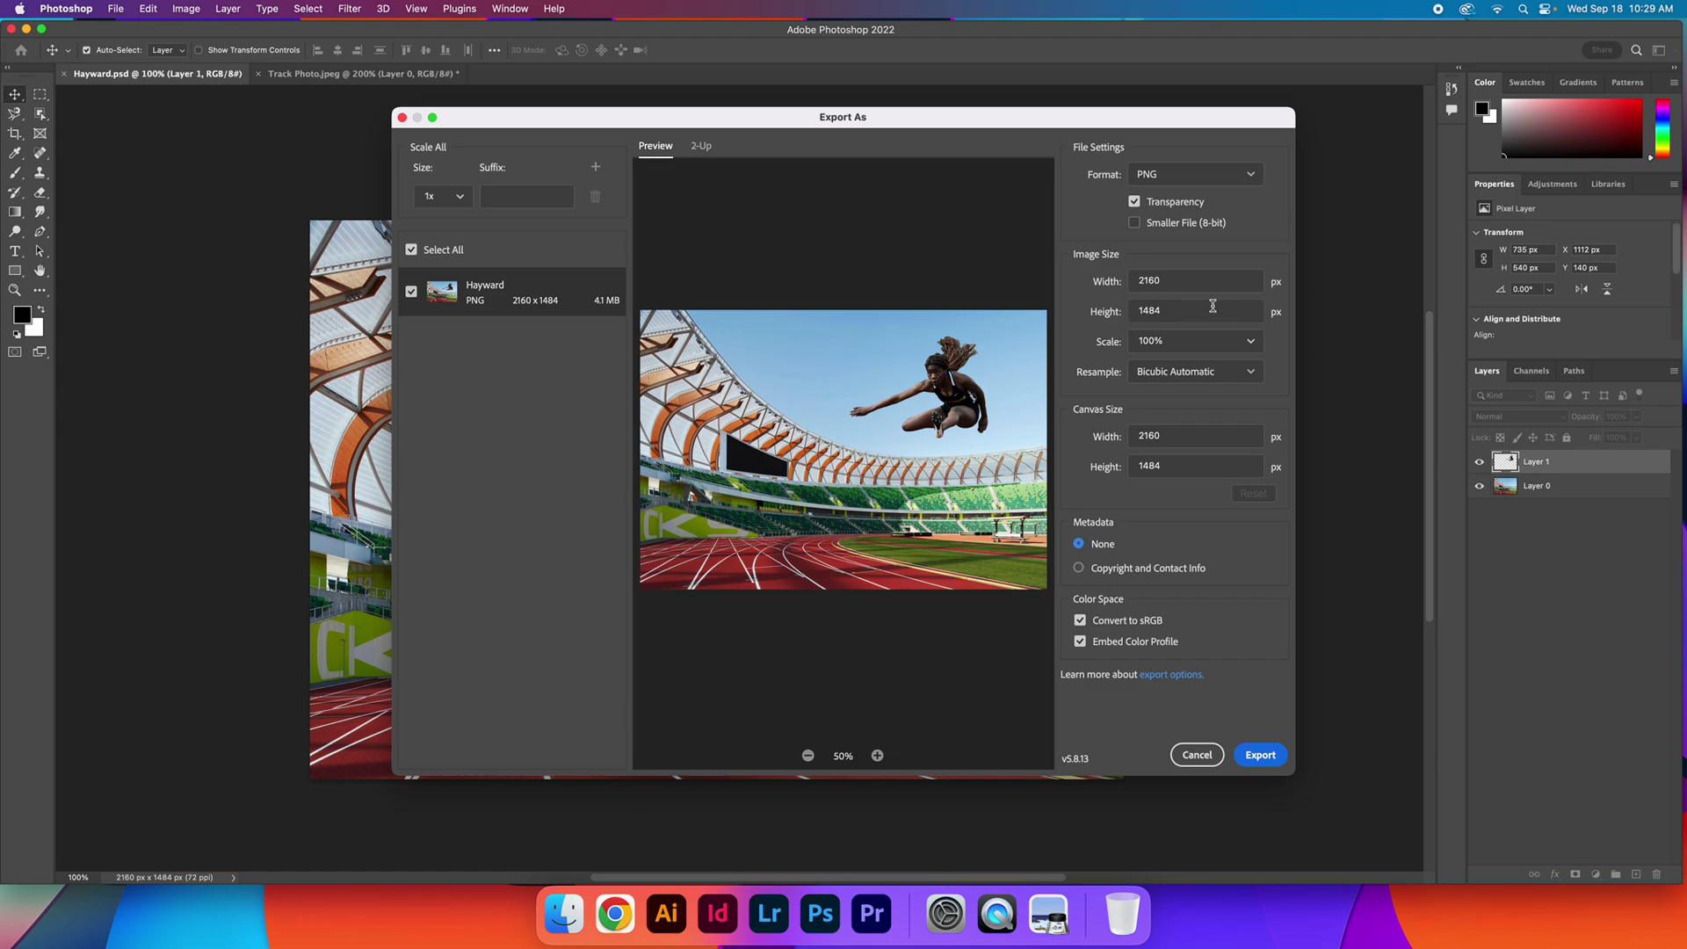
pyautogui.click(1263, 757)
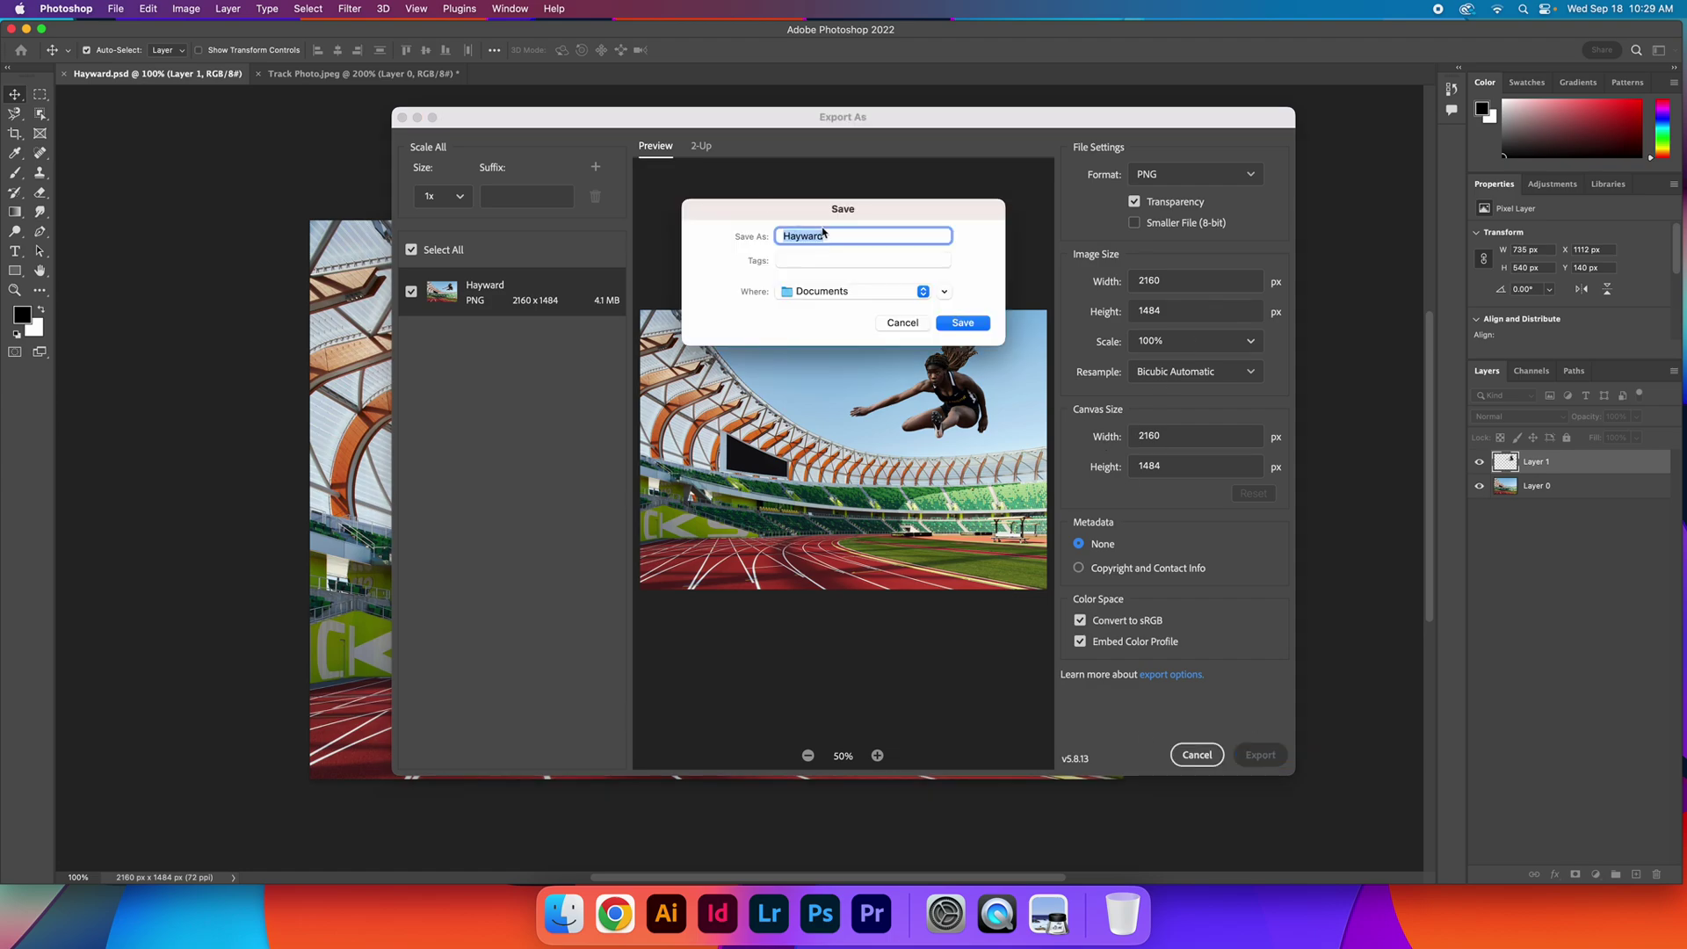
pyautogui.write('Track Photo Cutout')
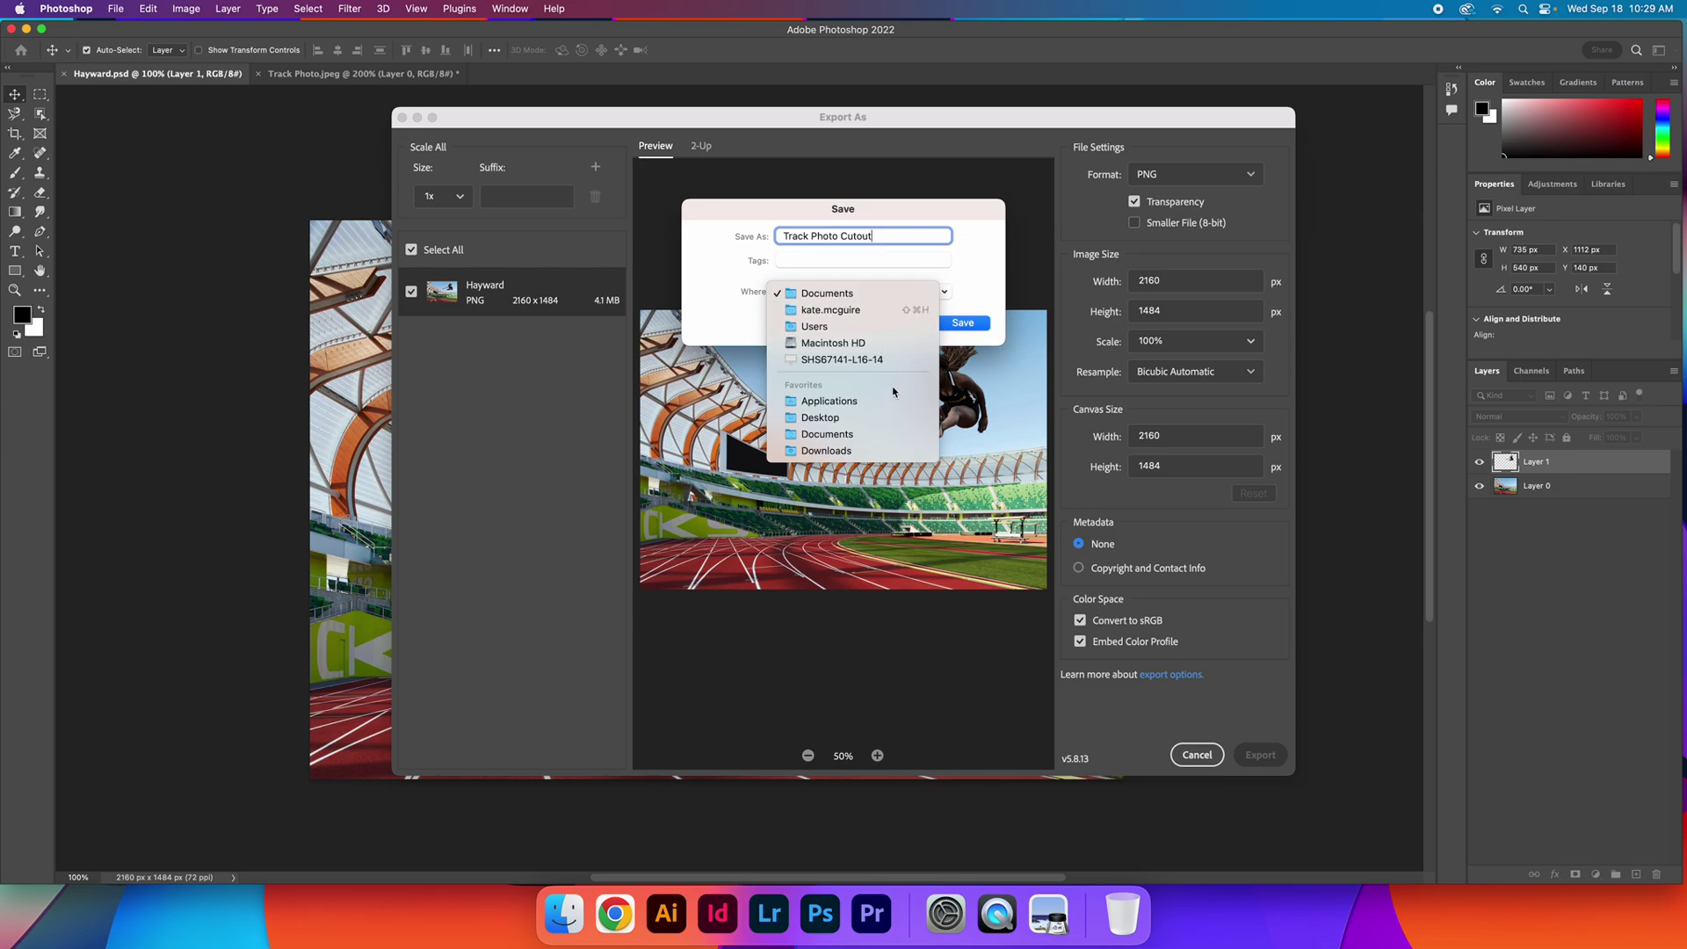
pyautogui.click(821, 417)
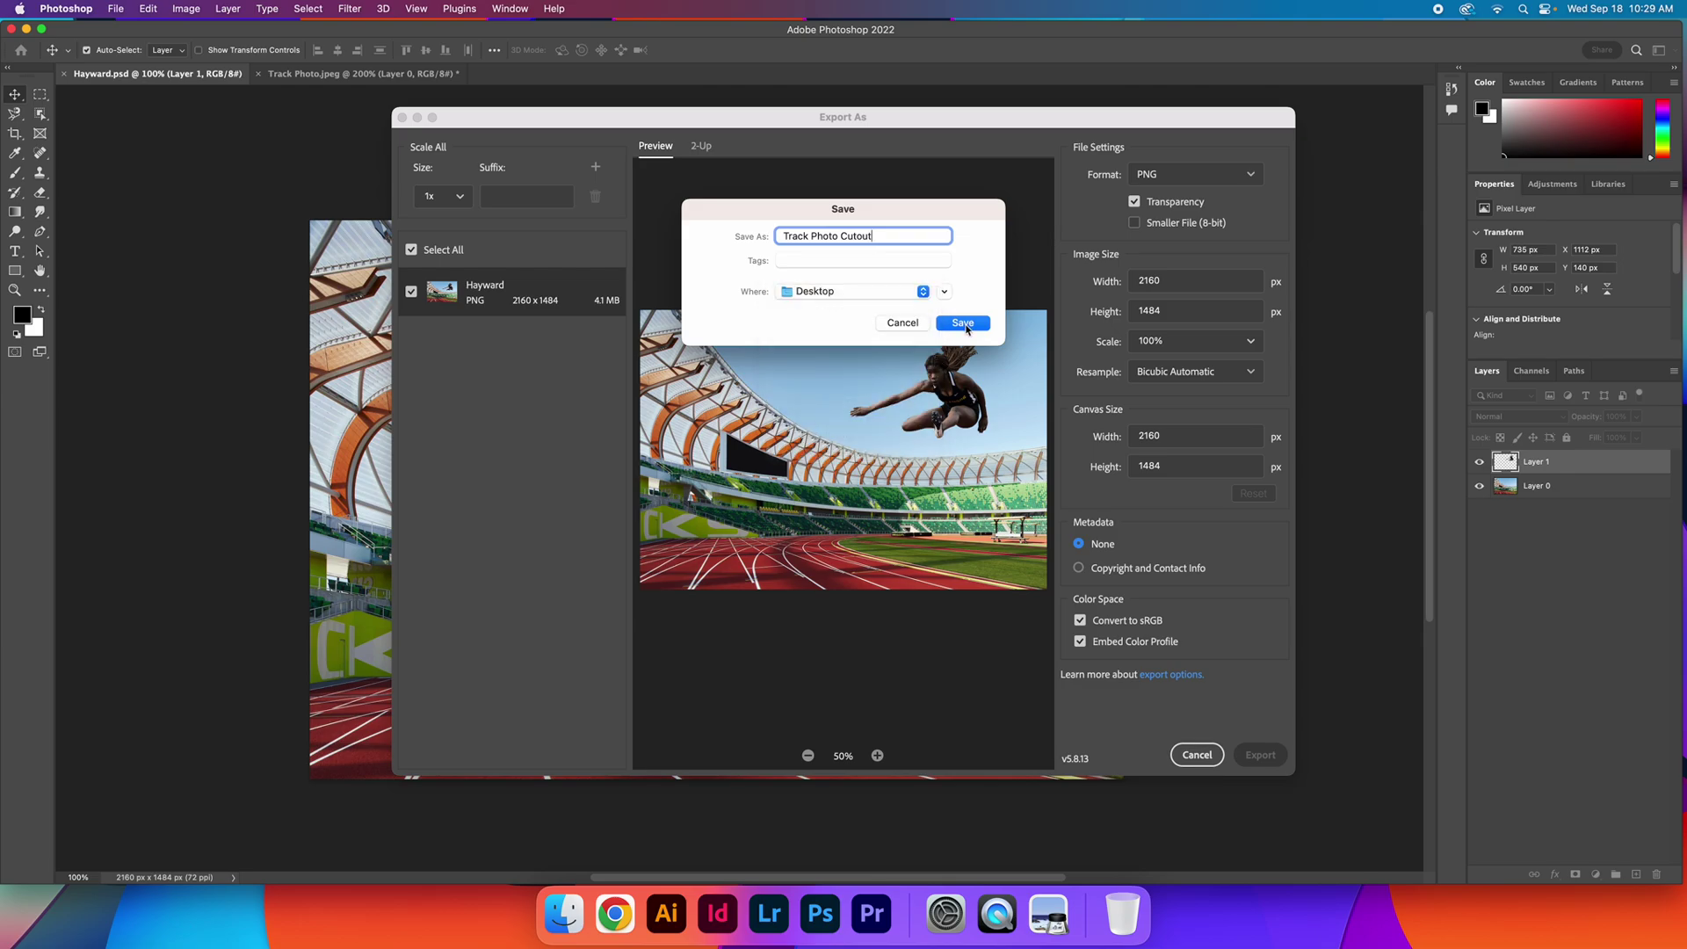
pyautogui.click(963, 323)
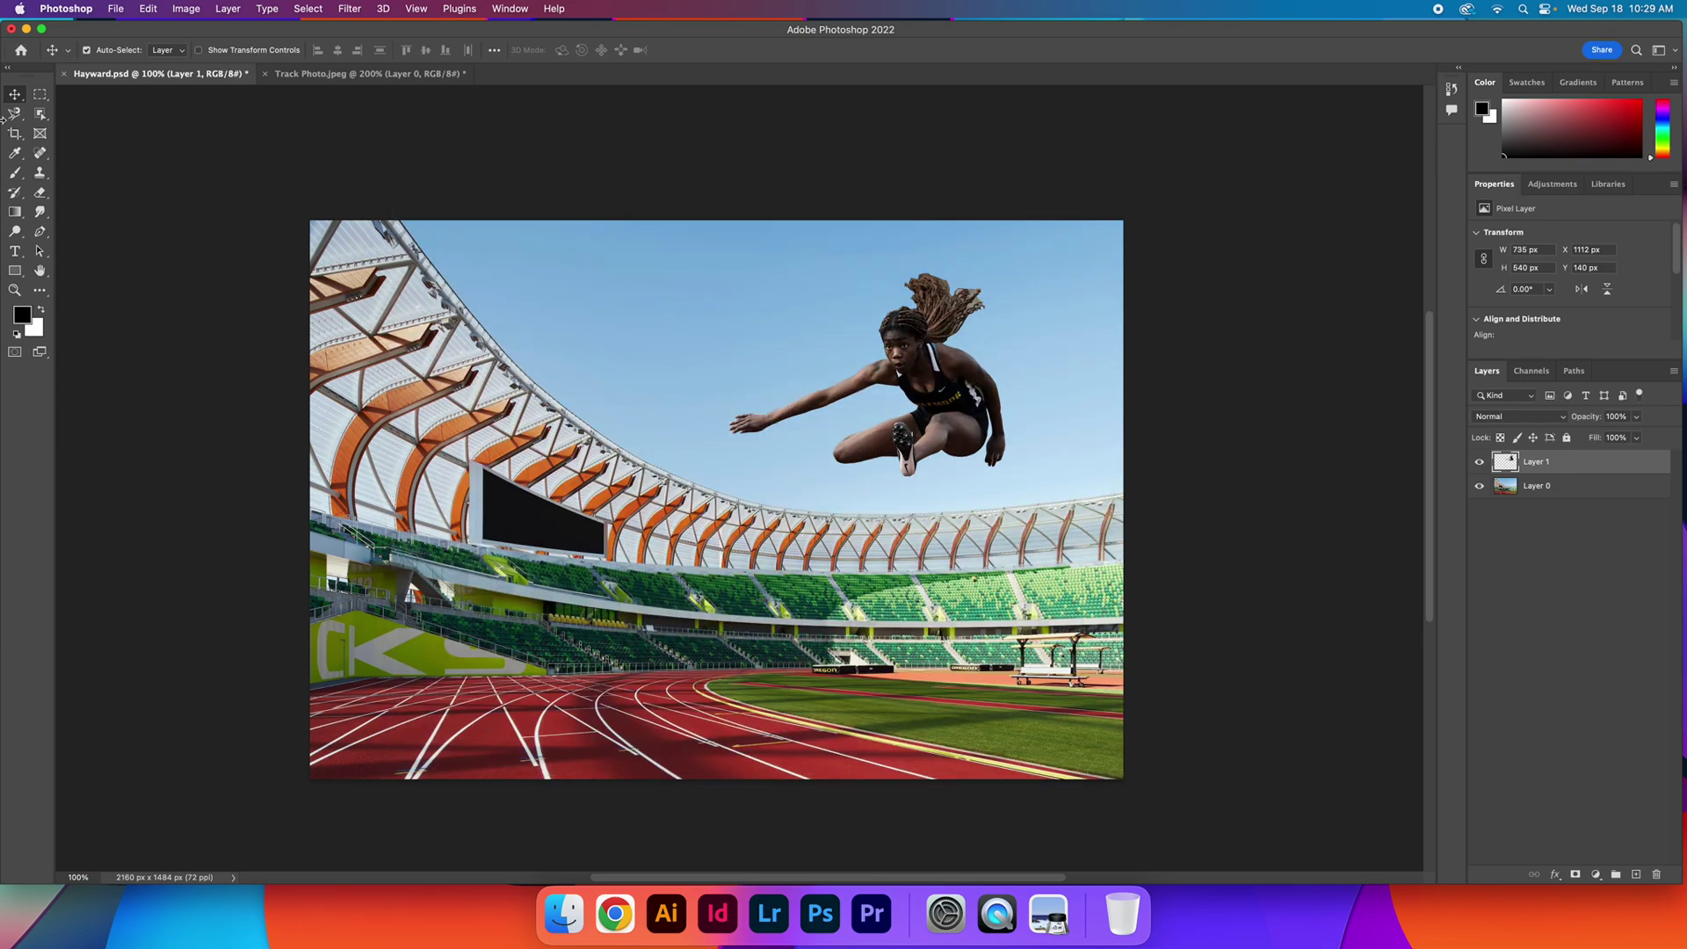
# Minimize Photoshop, close the Downloads window, and view the exported Track Photo Cutout.png from the desktop before closing it.
pyautogui.click(27, 30)
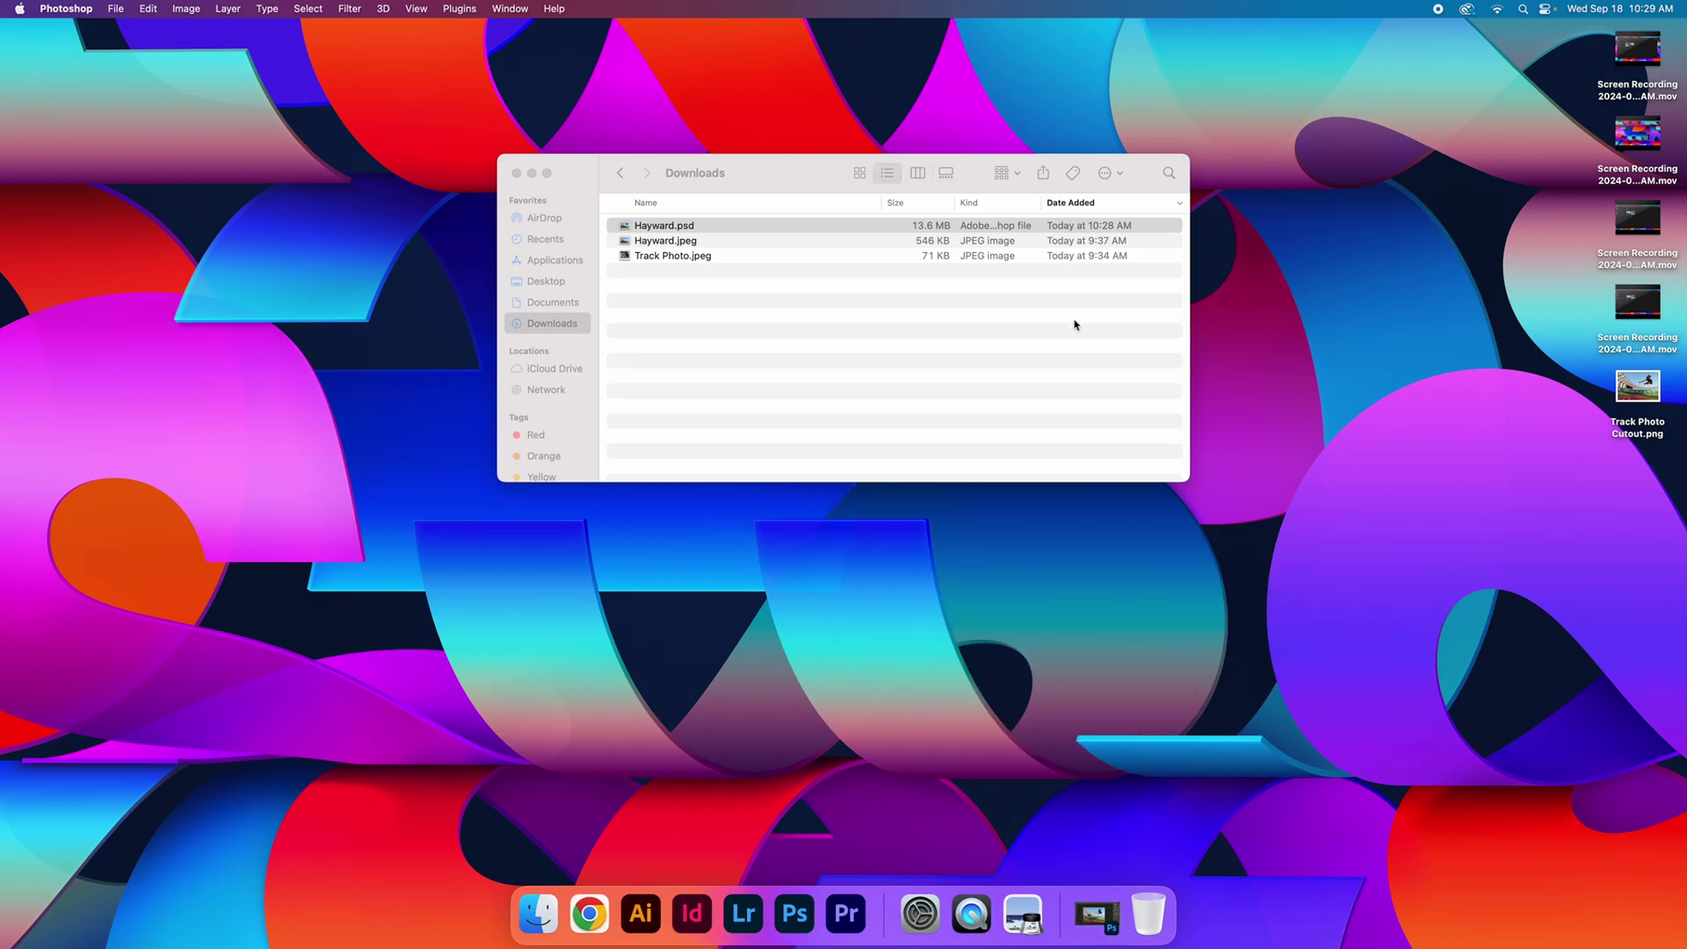
pyautogui.click(517, 173)
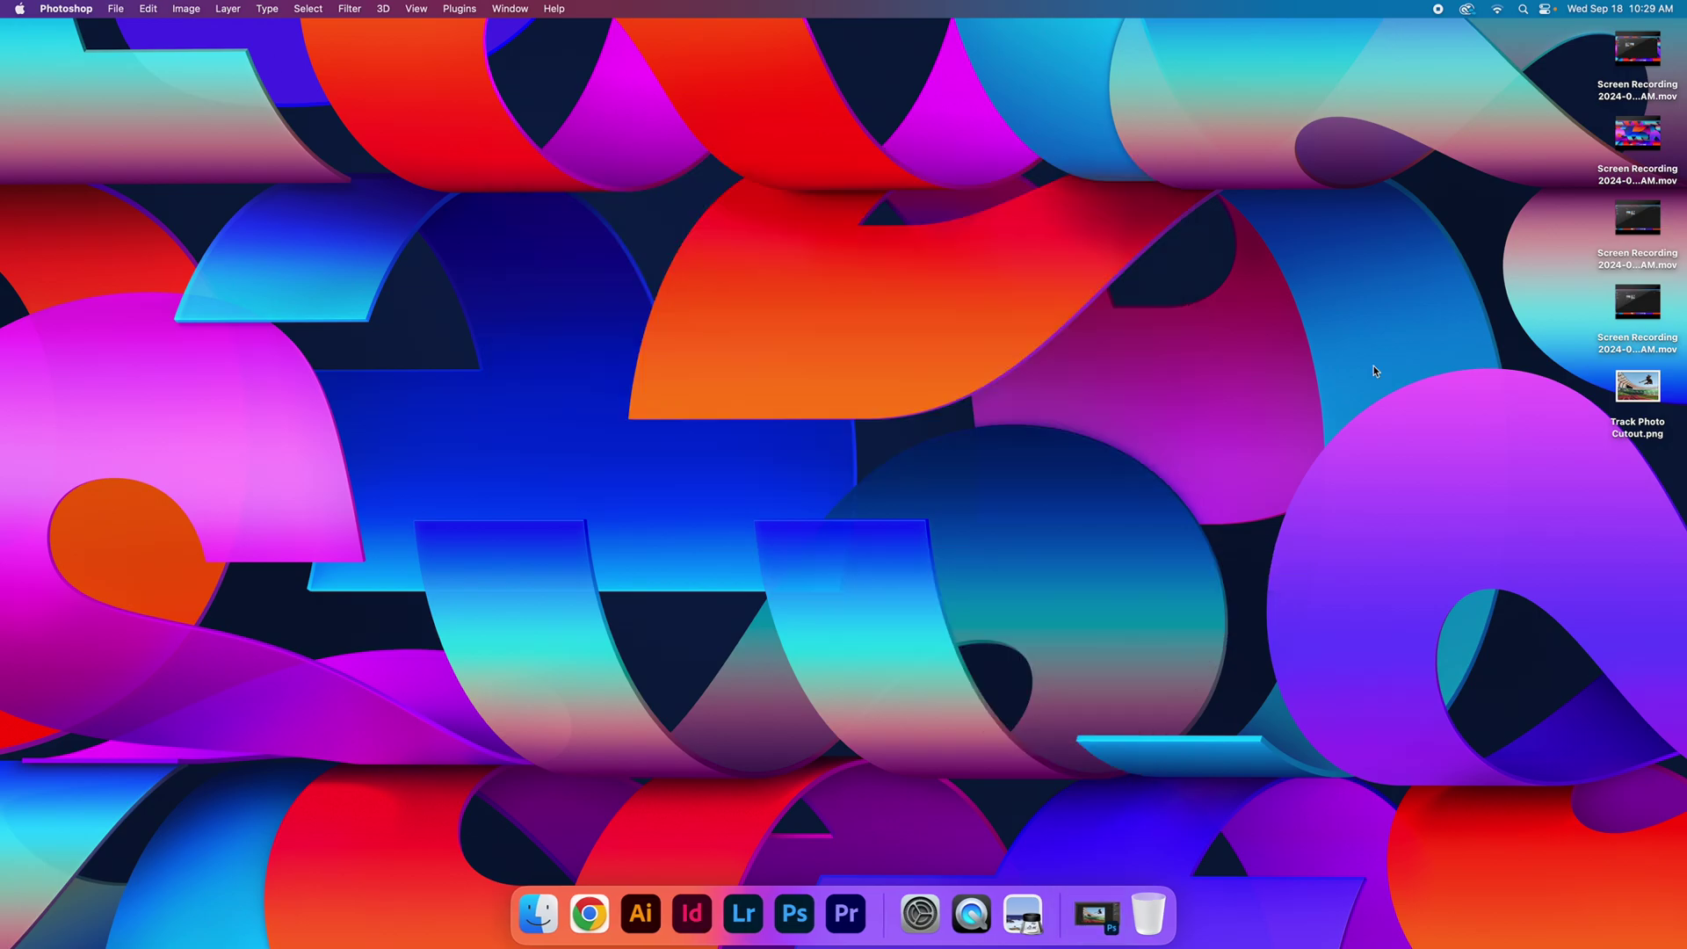
pyautogui.doubleClick(1632, 404)
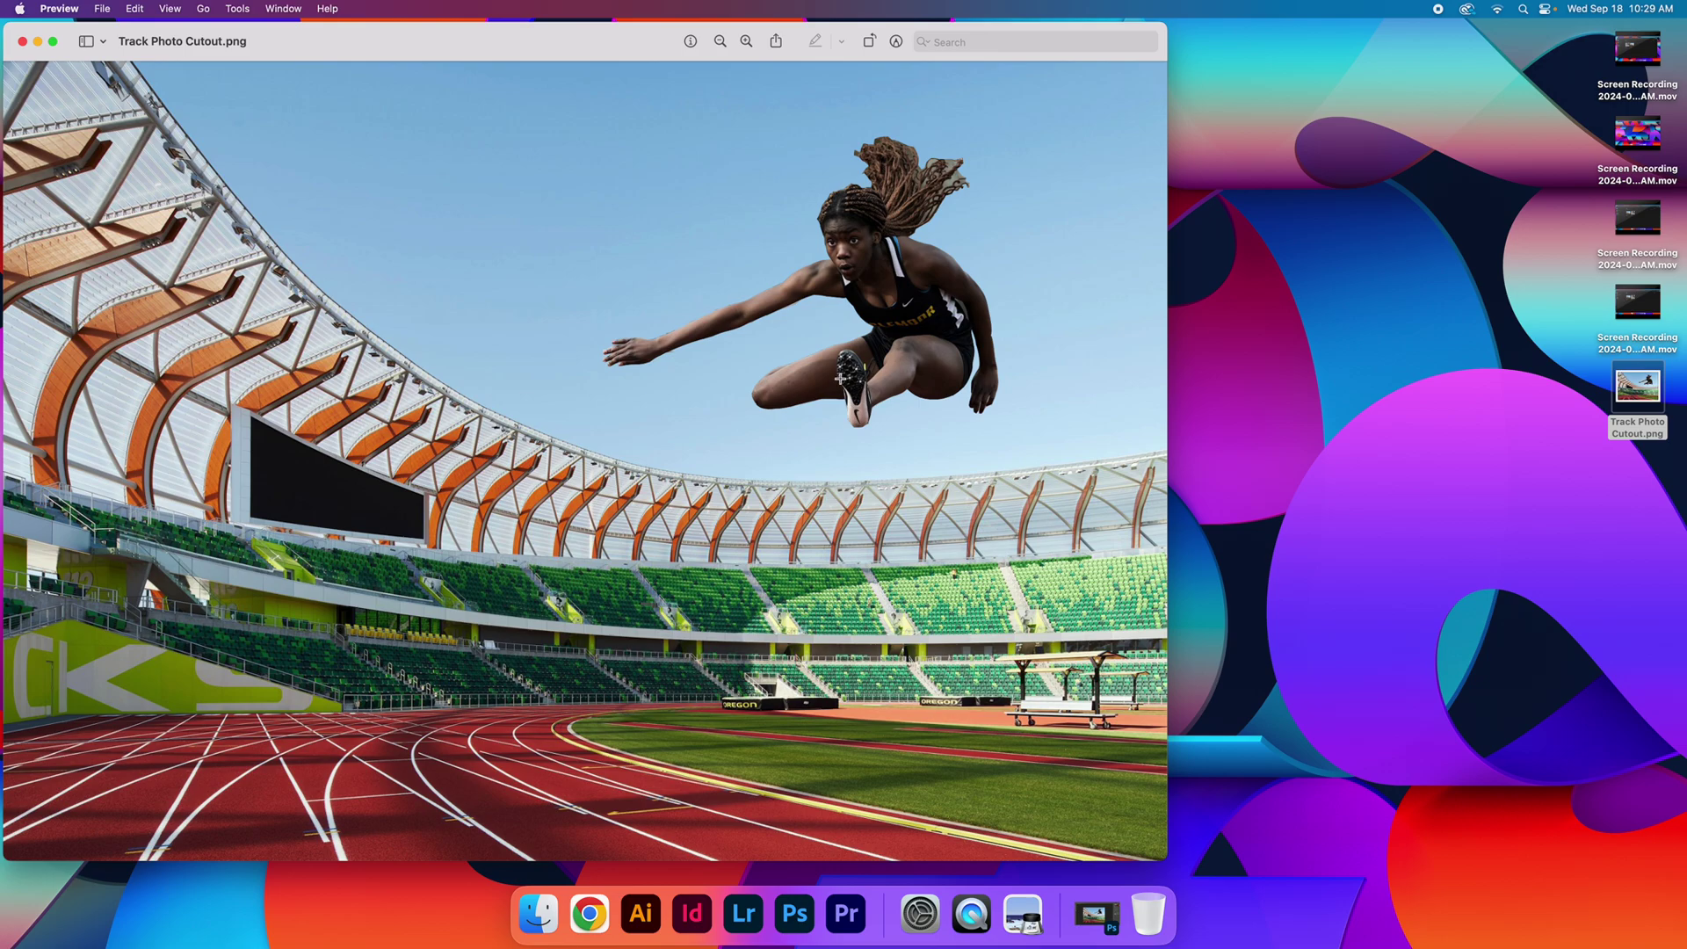
pyautogui.click(22, 42)
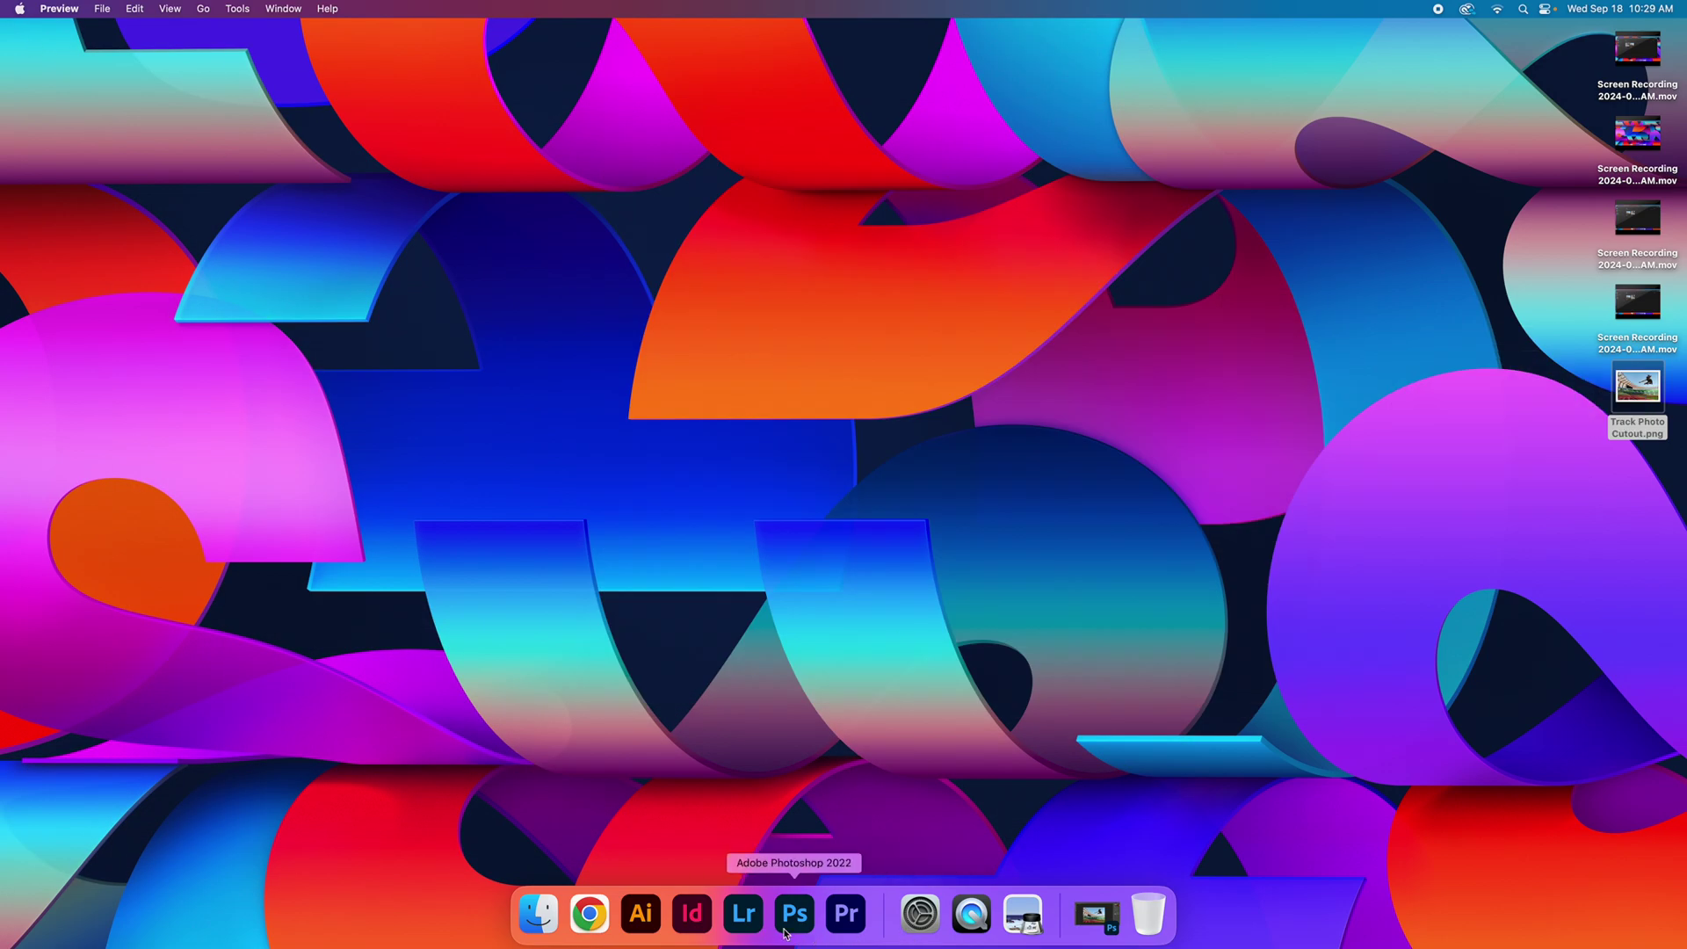
# Switch back to the Hayward.psd document in Photoshop and bring up its file commands.
pyautogui.click(1095, 914)
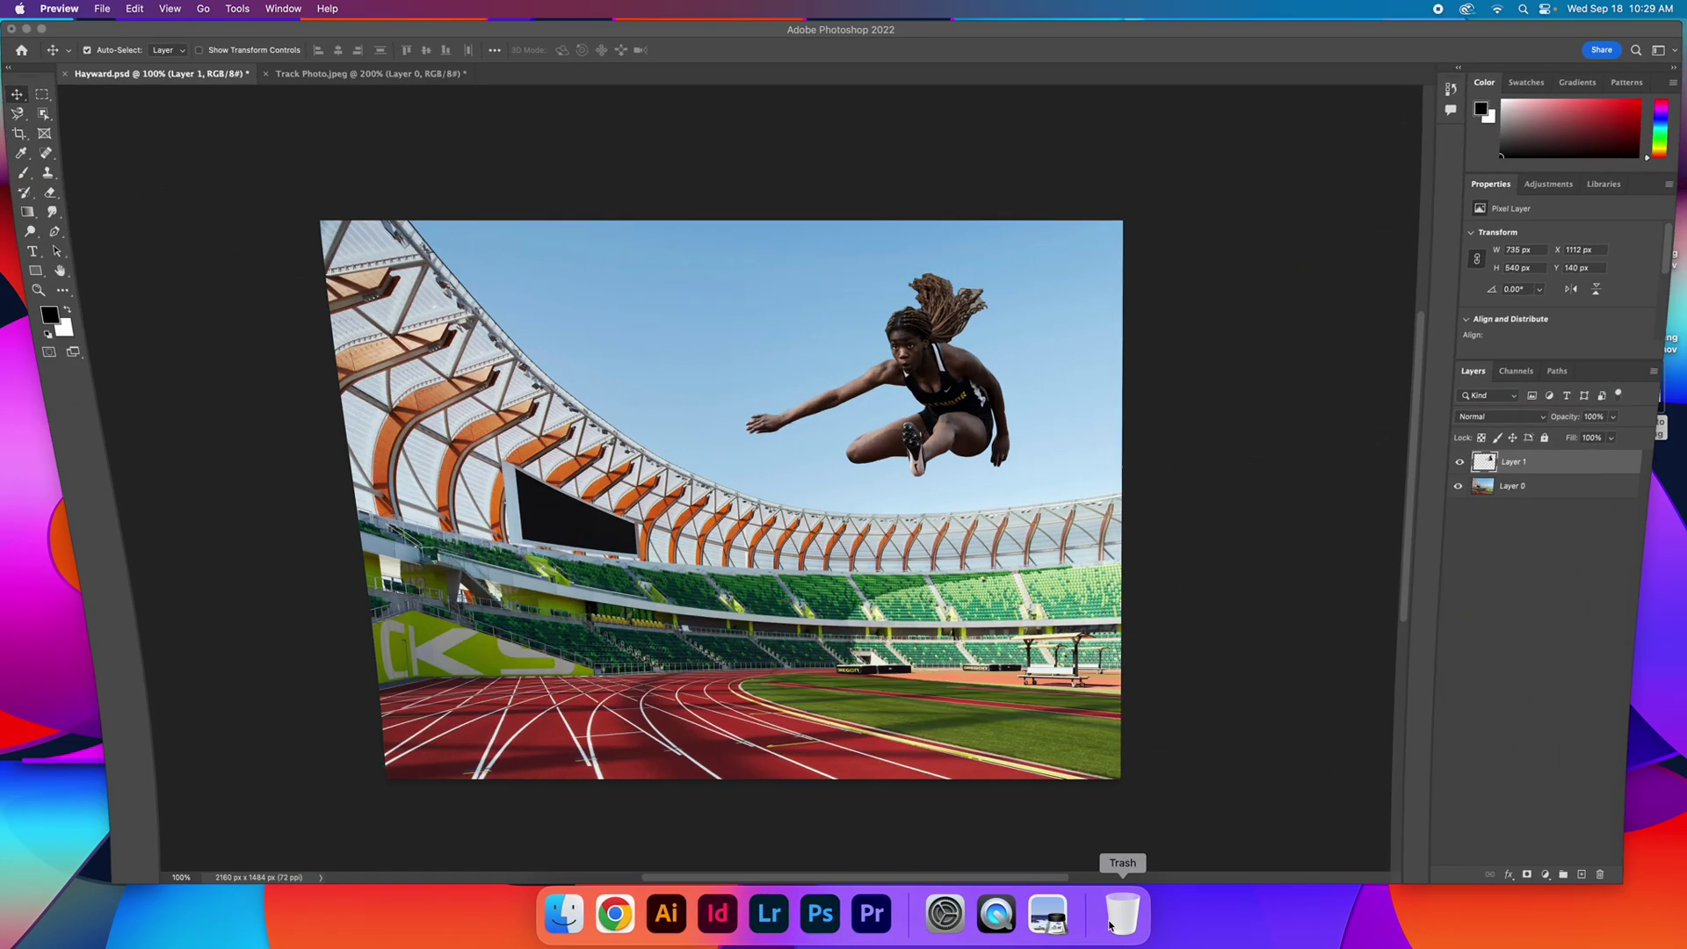
pyautogui.click(115, 8)
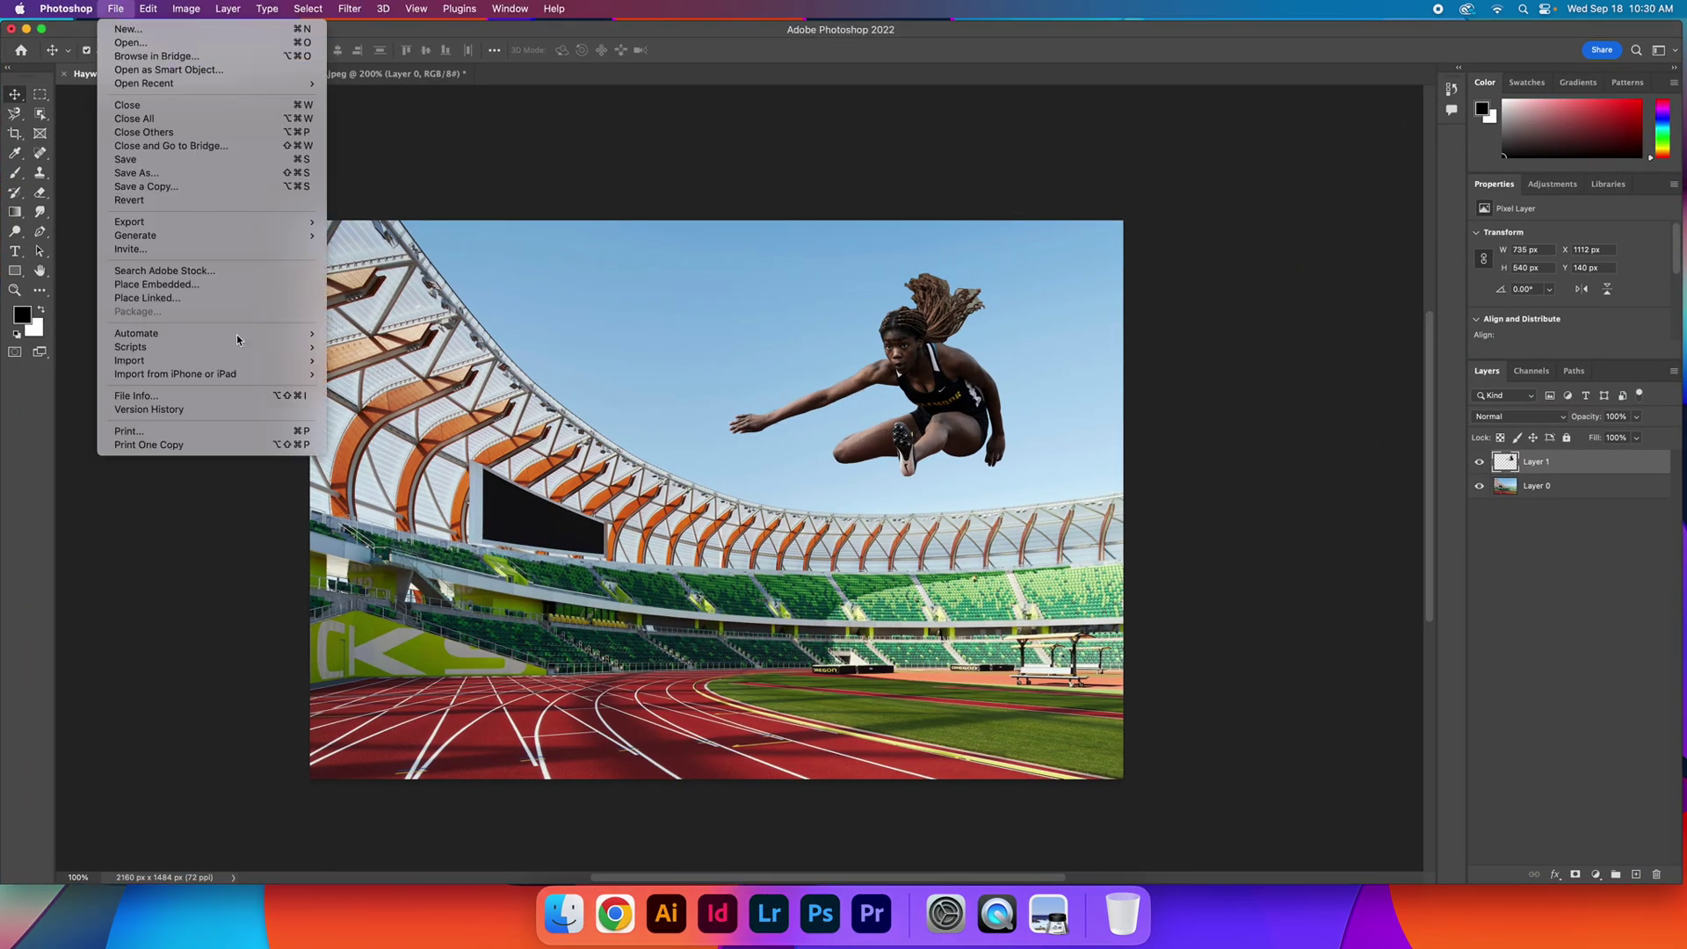